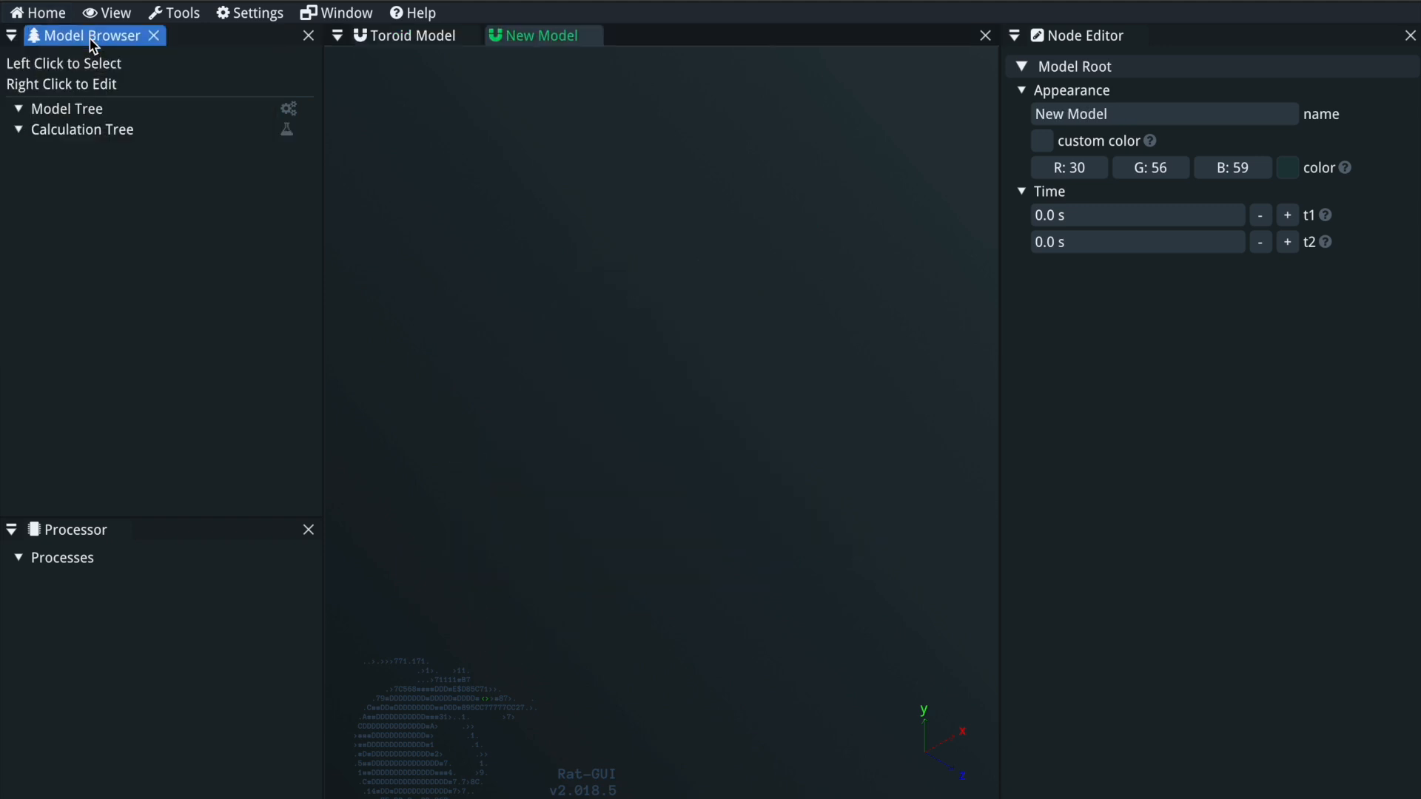
# Step: Add a racetrack coil to the model tree and separate it into cross-section and path nodes with Split Single
pyautogui.rightClick(104, 111)
pyautogui.moveTo(200, 192)
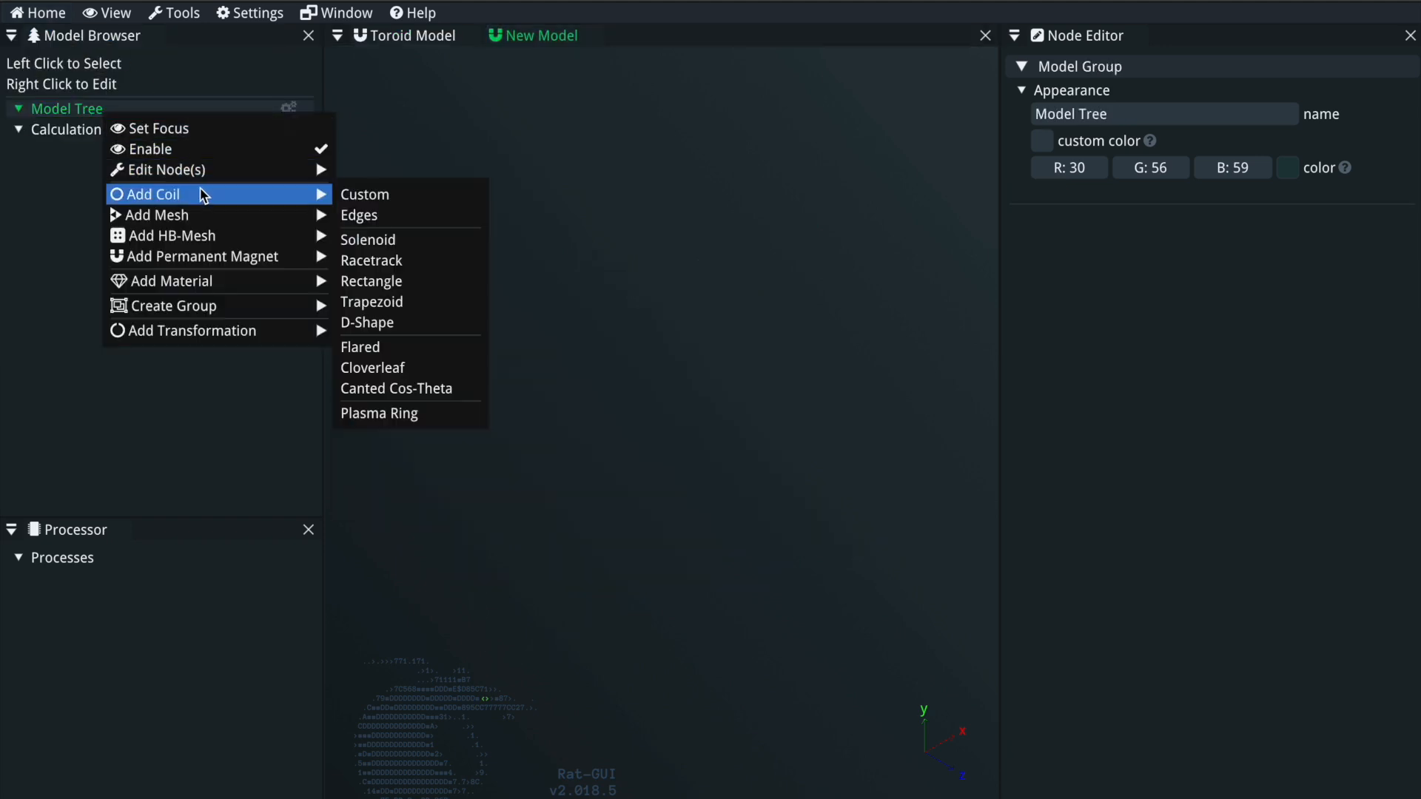
pyautogui.click(392, 263)
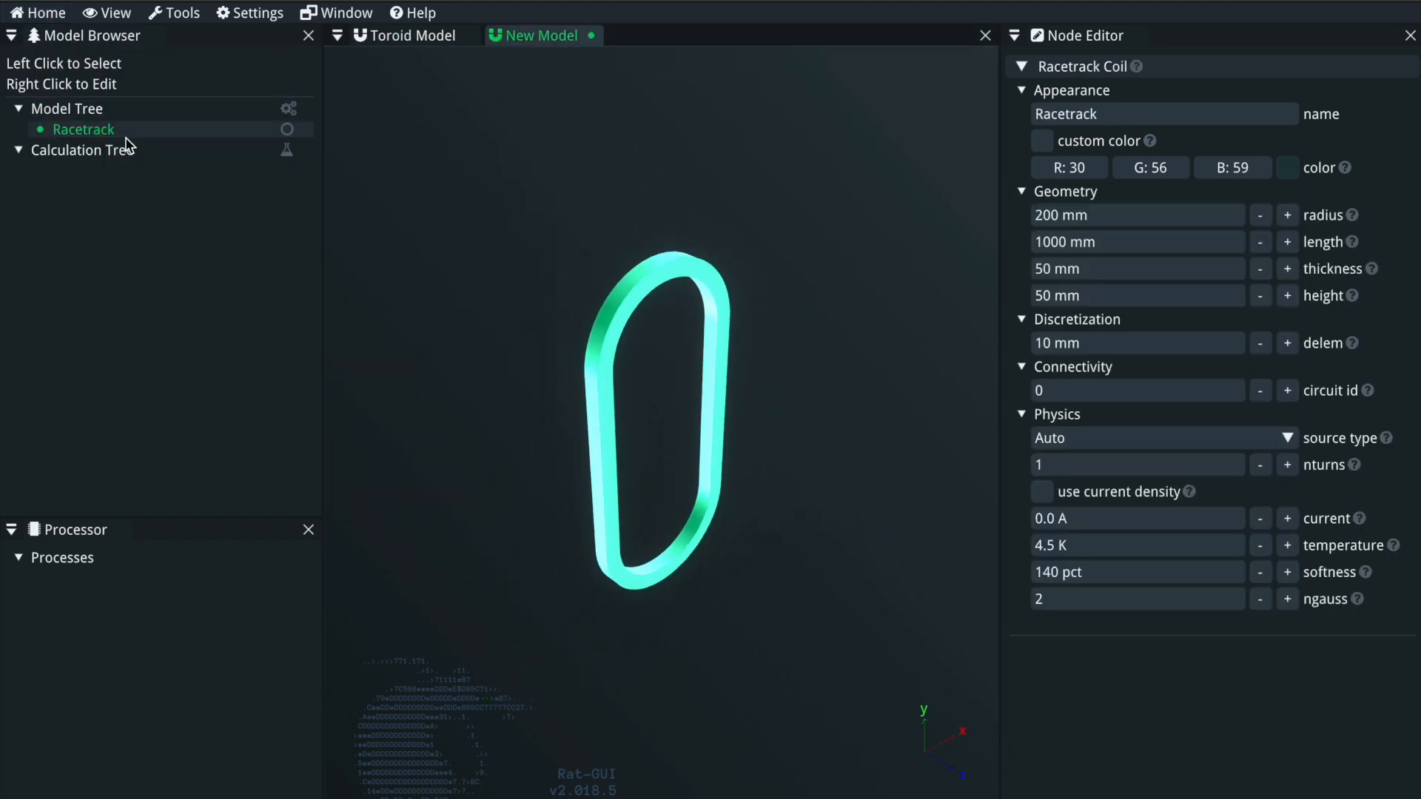
pyautogui.rightClick(122, 132)
pyautogui.moveTo(232, 195)
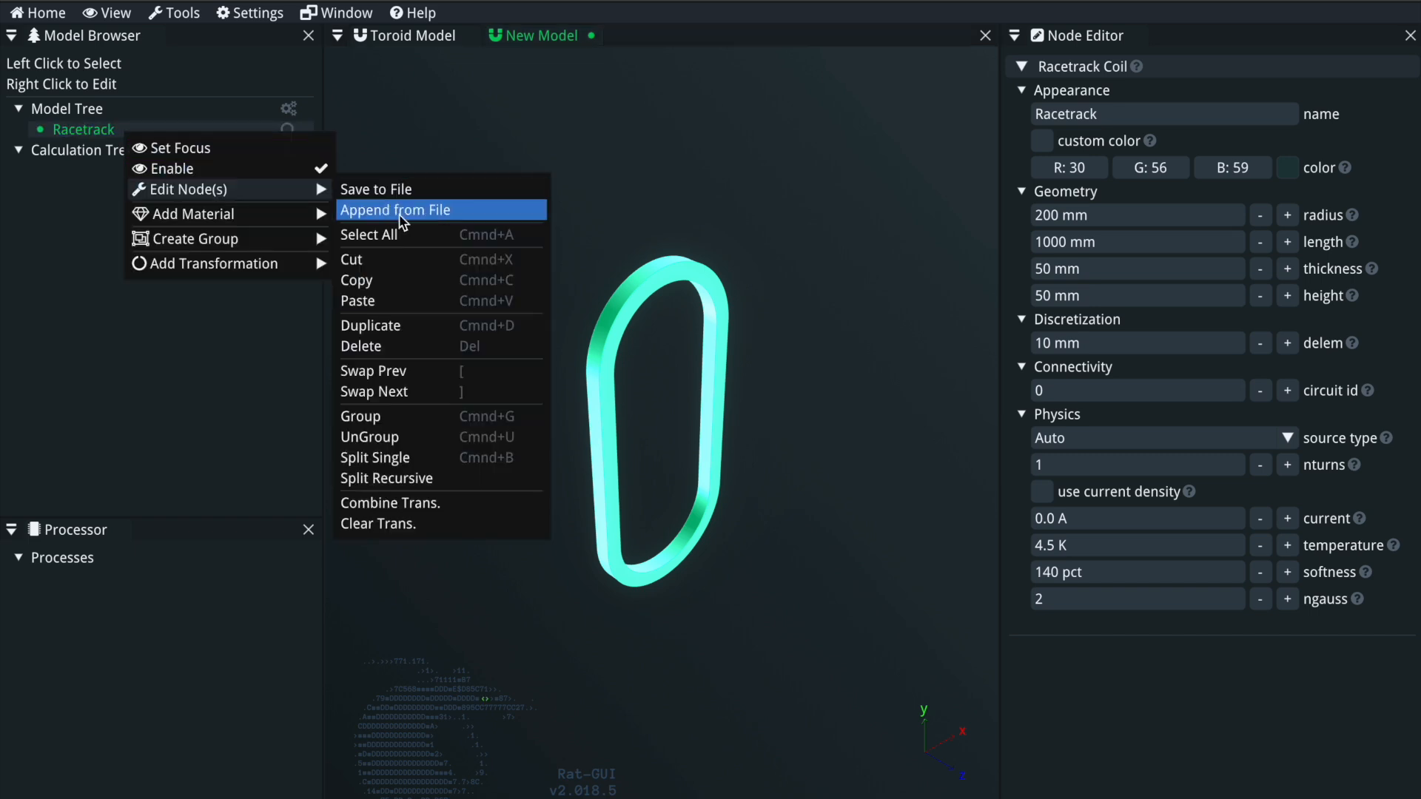
pyautogui.click(432, 460)
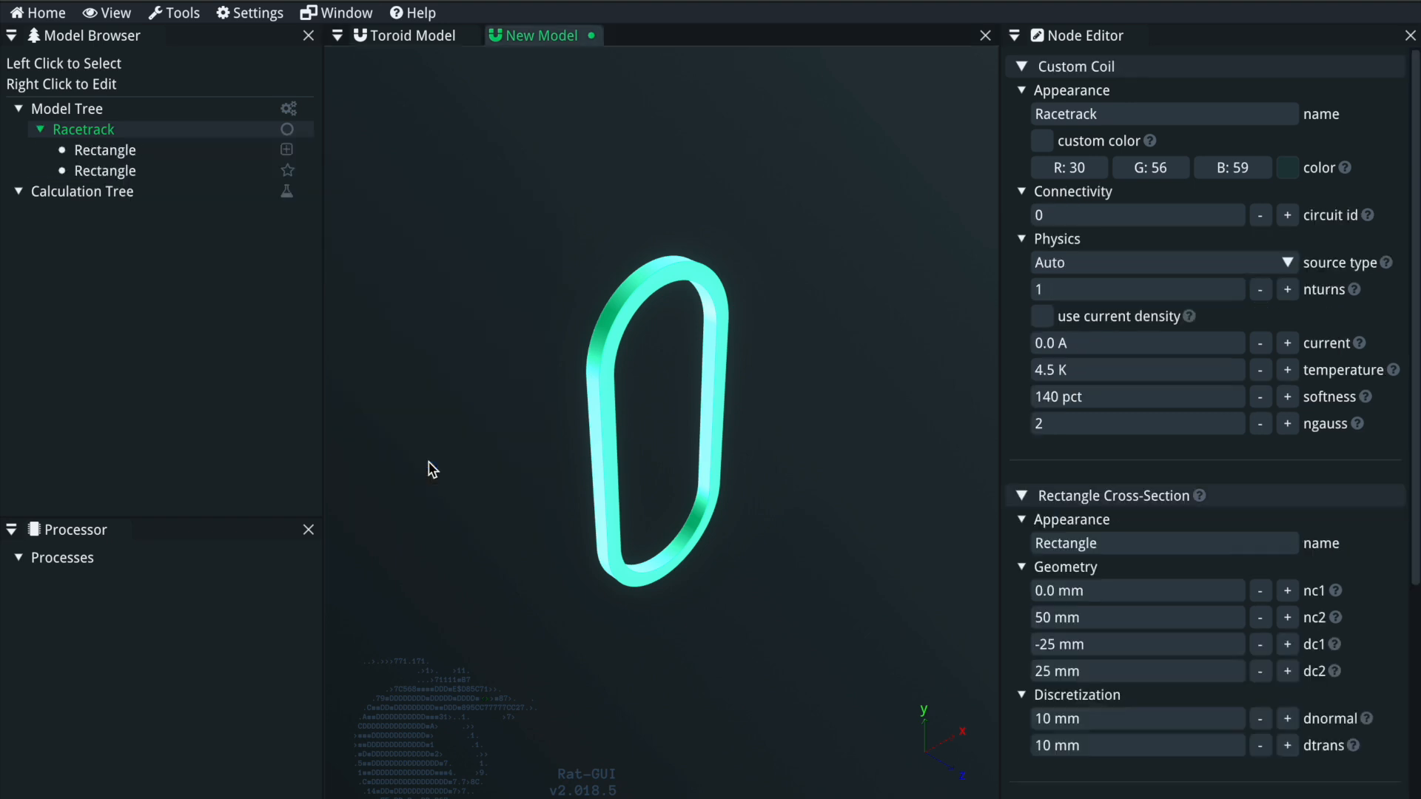
# Step: Set the racetrack's rectangle cross-section to nc2 15 mm, dc1 -15 mm and dc2 15 mm
pyautogui.click(190, 152)
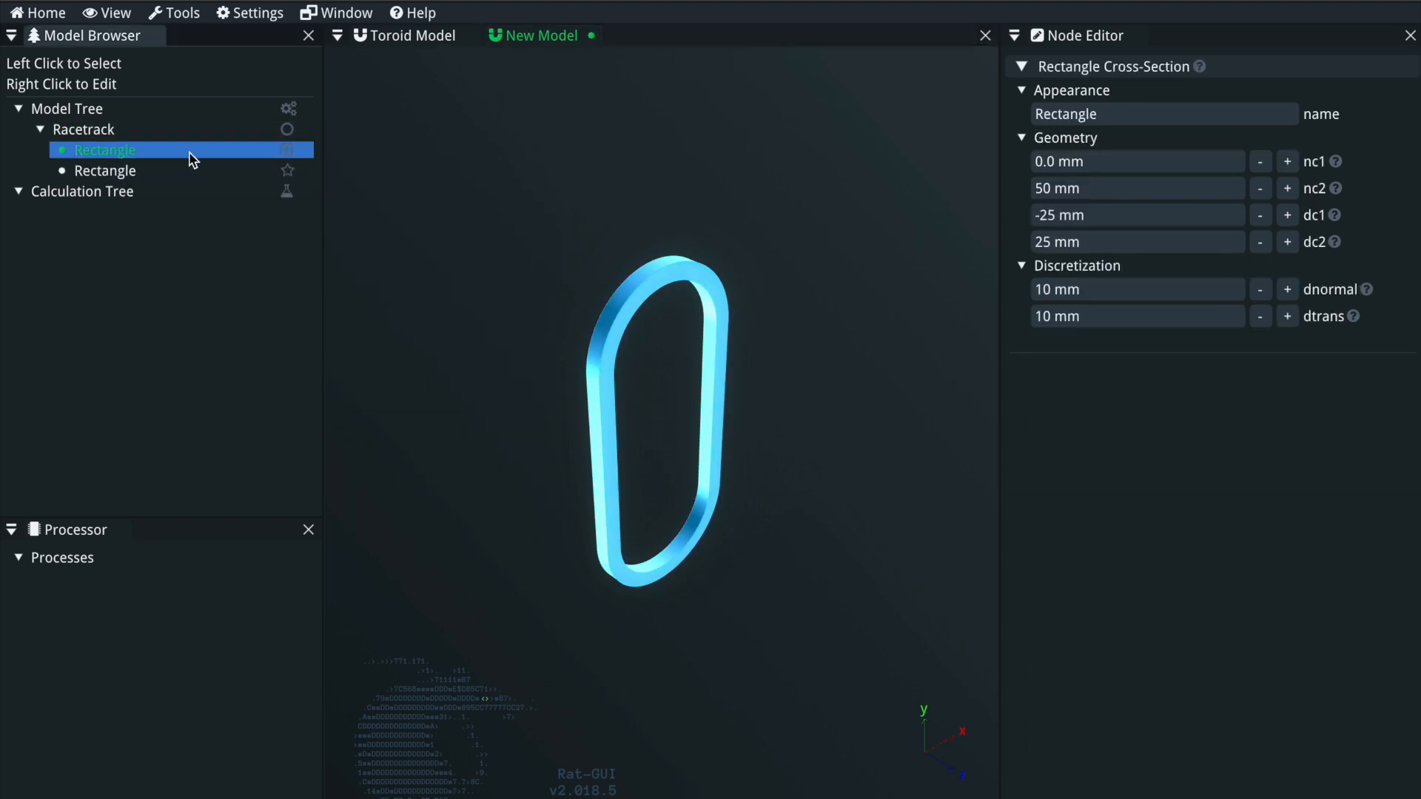
pyautogui.click(140, 172)
pyautogui.click(155, 150)
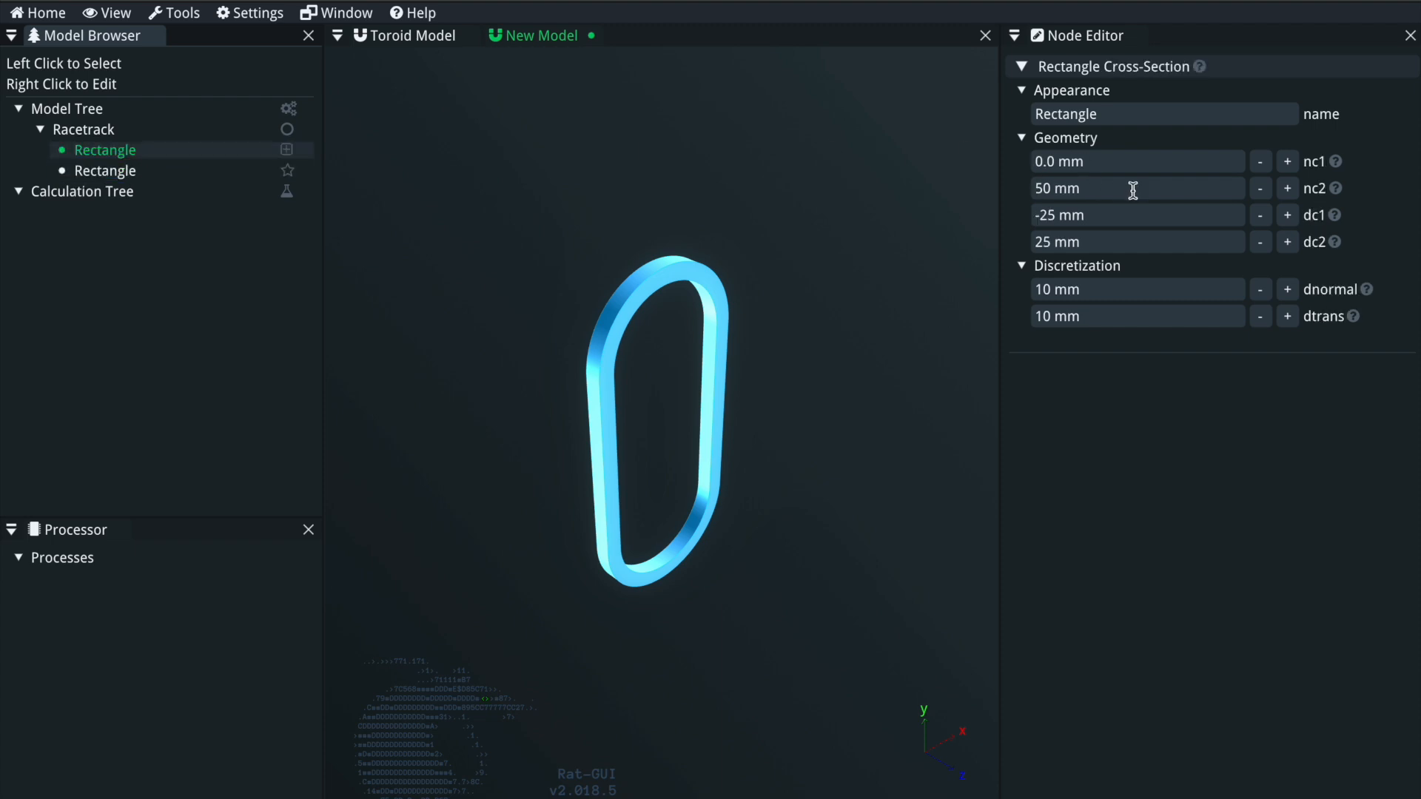
pyautogui.click(1129, 191)
pyautogui.write('15')
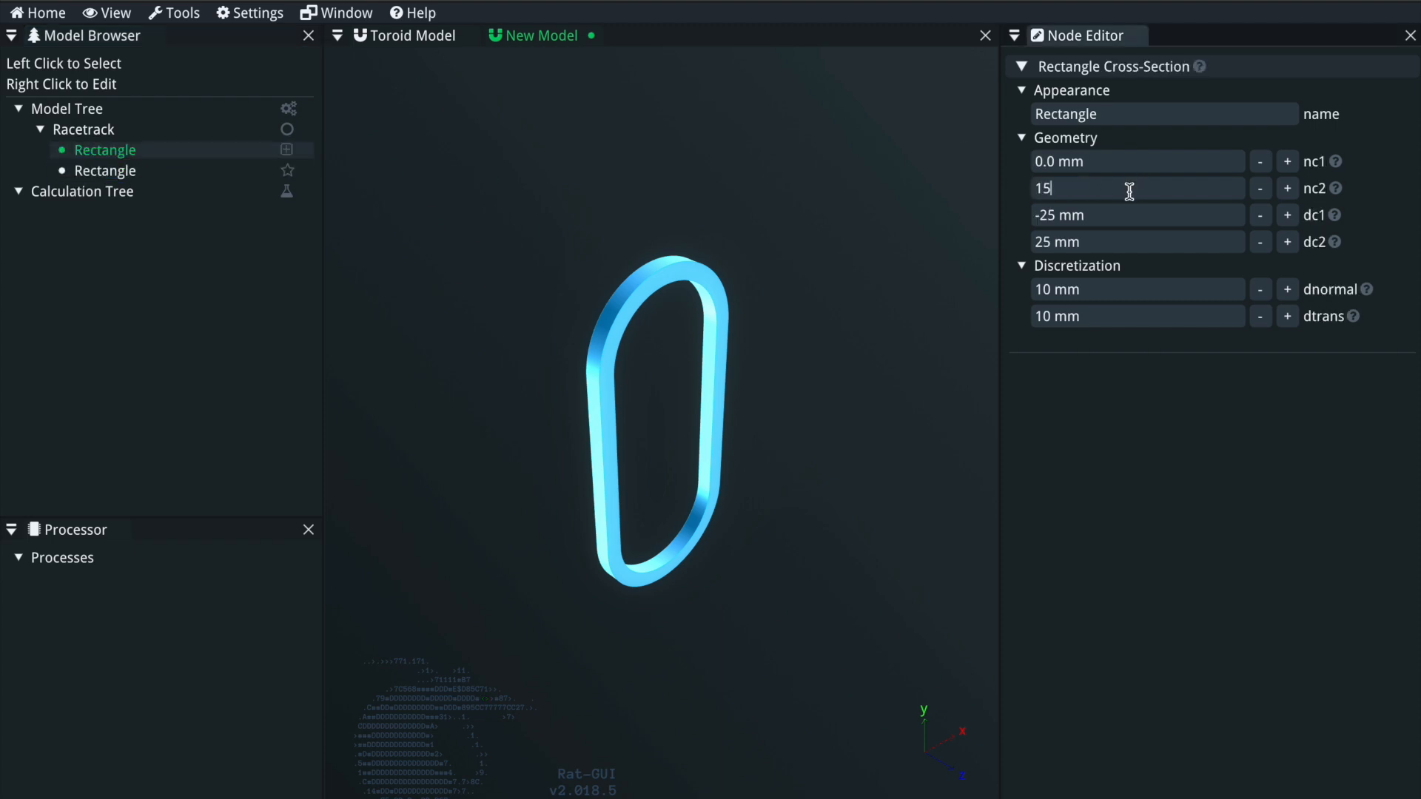
pyautogui.press('Tab')
pyautogui.write('-15')
pyautogui.press('Tab')
pyautogui.write('15')
pyautogui.press('Return')
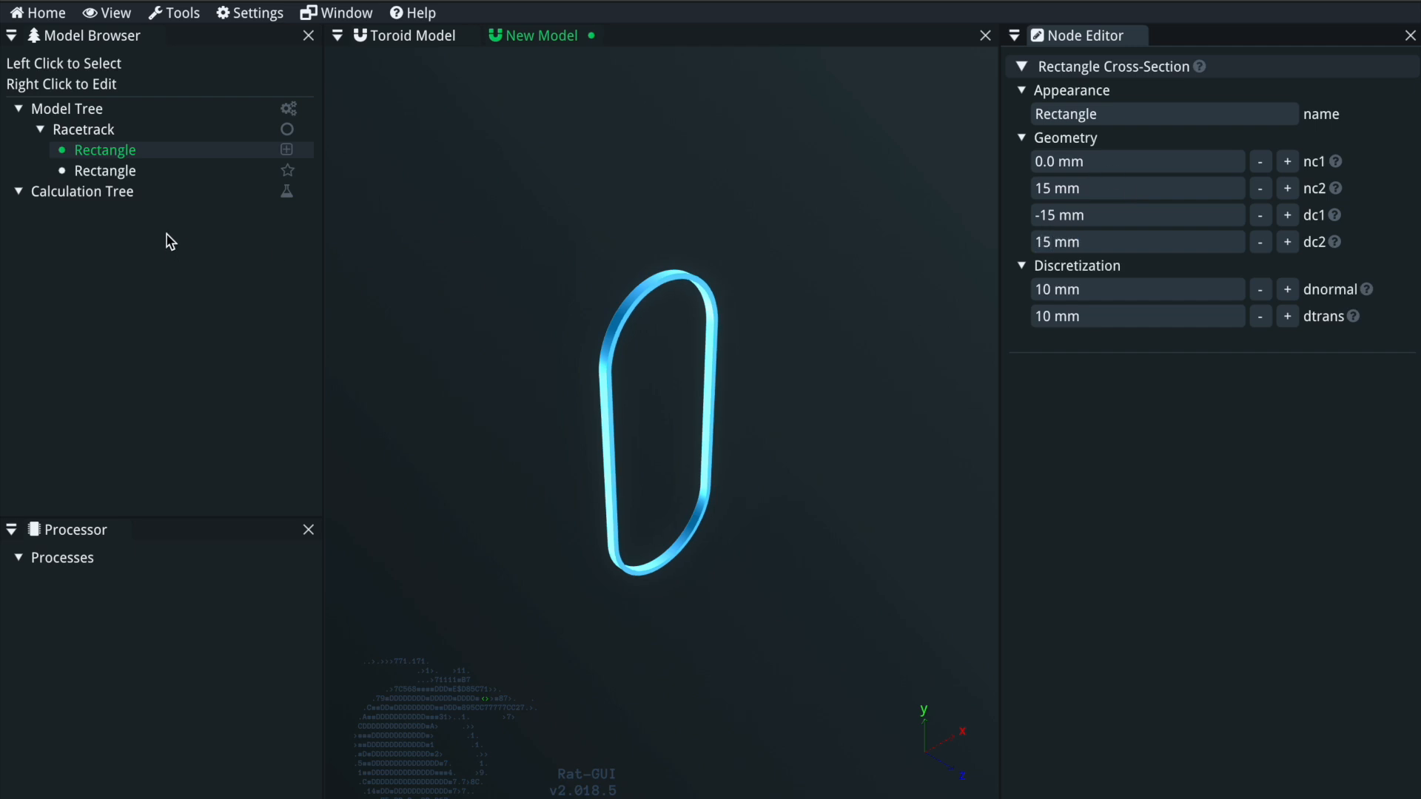
# Step: Wrap the racetrack's rectangle path in a Cable group
pyautogui.click(130, 175)
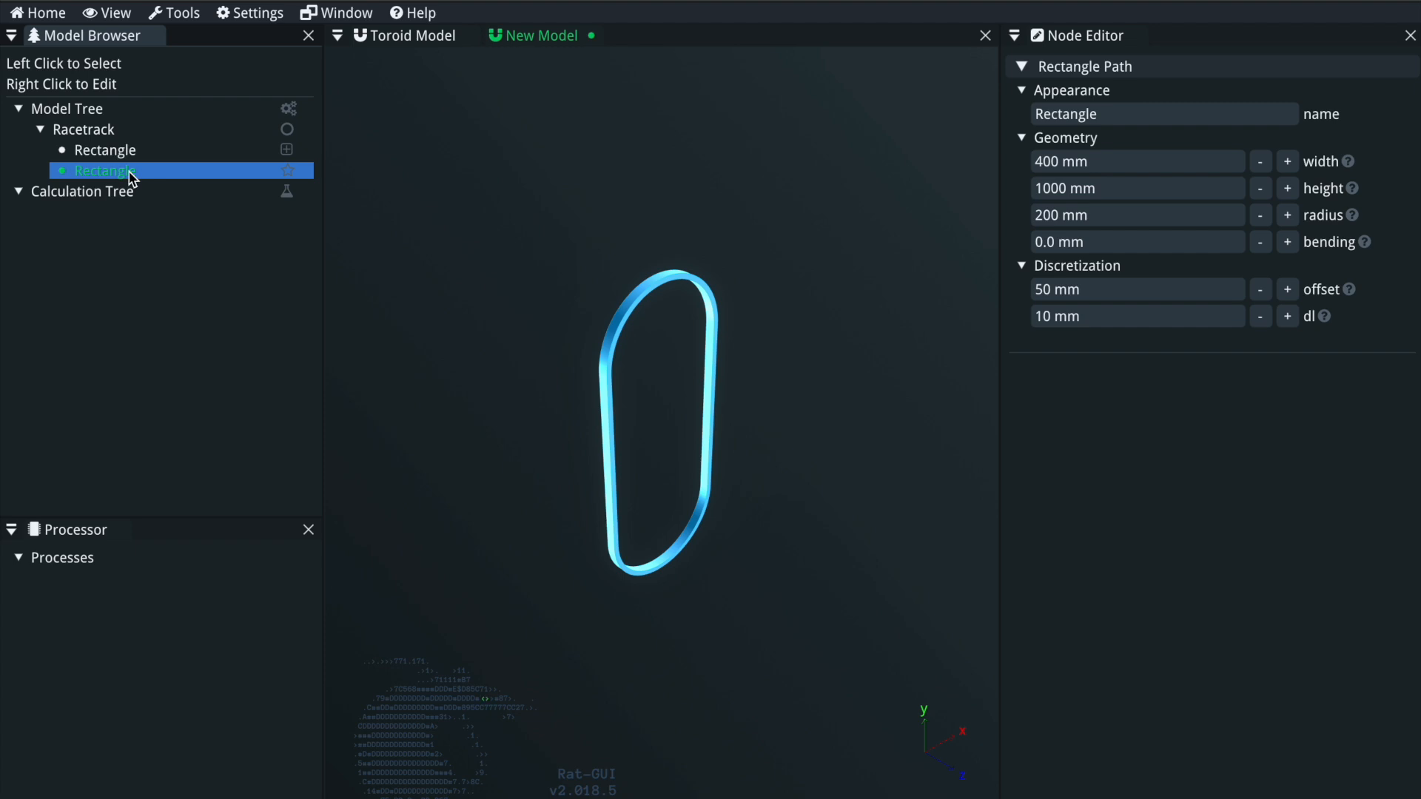
pyautogui.rightClick(132, 178)
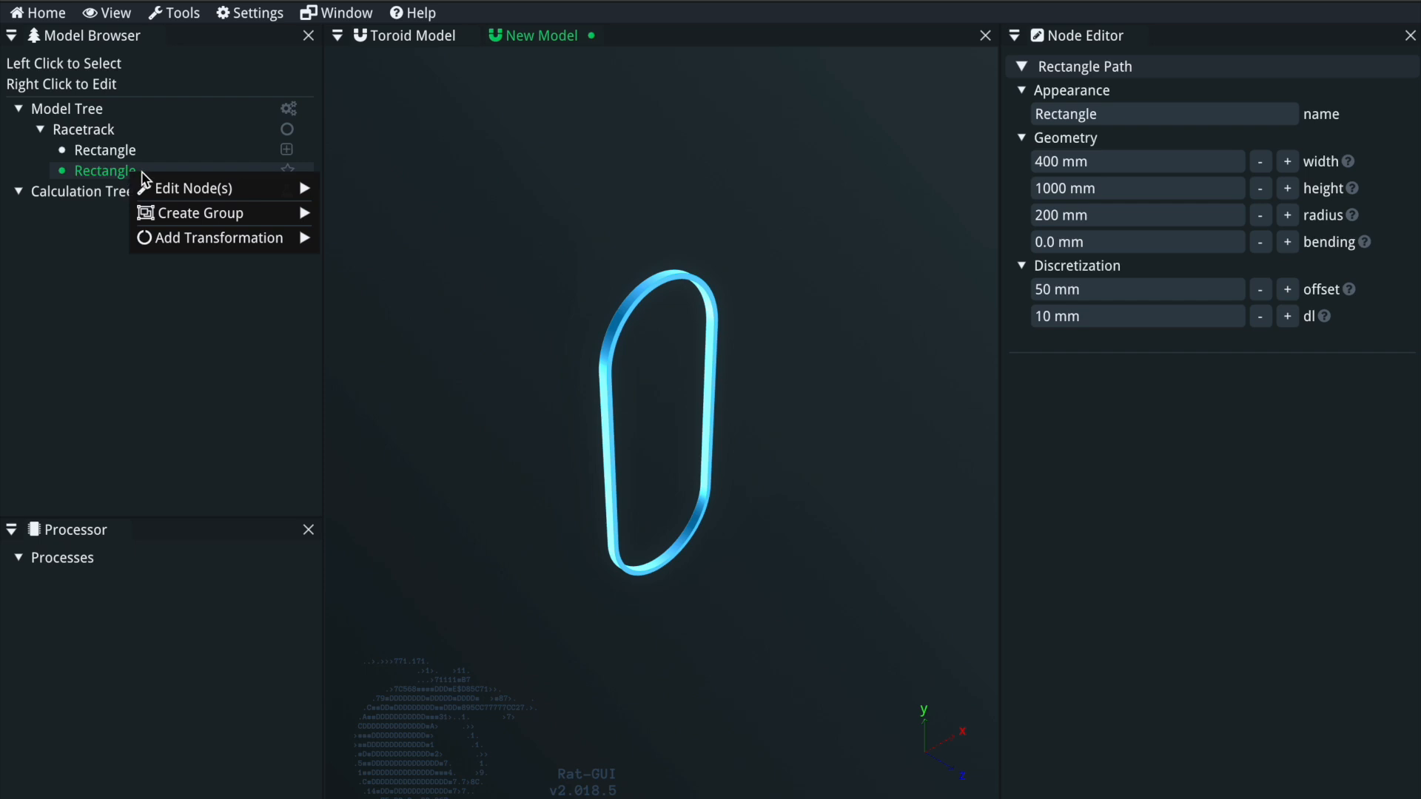
pyautogui.moveTo(208, 217)
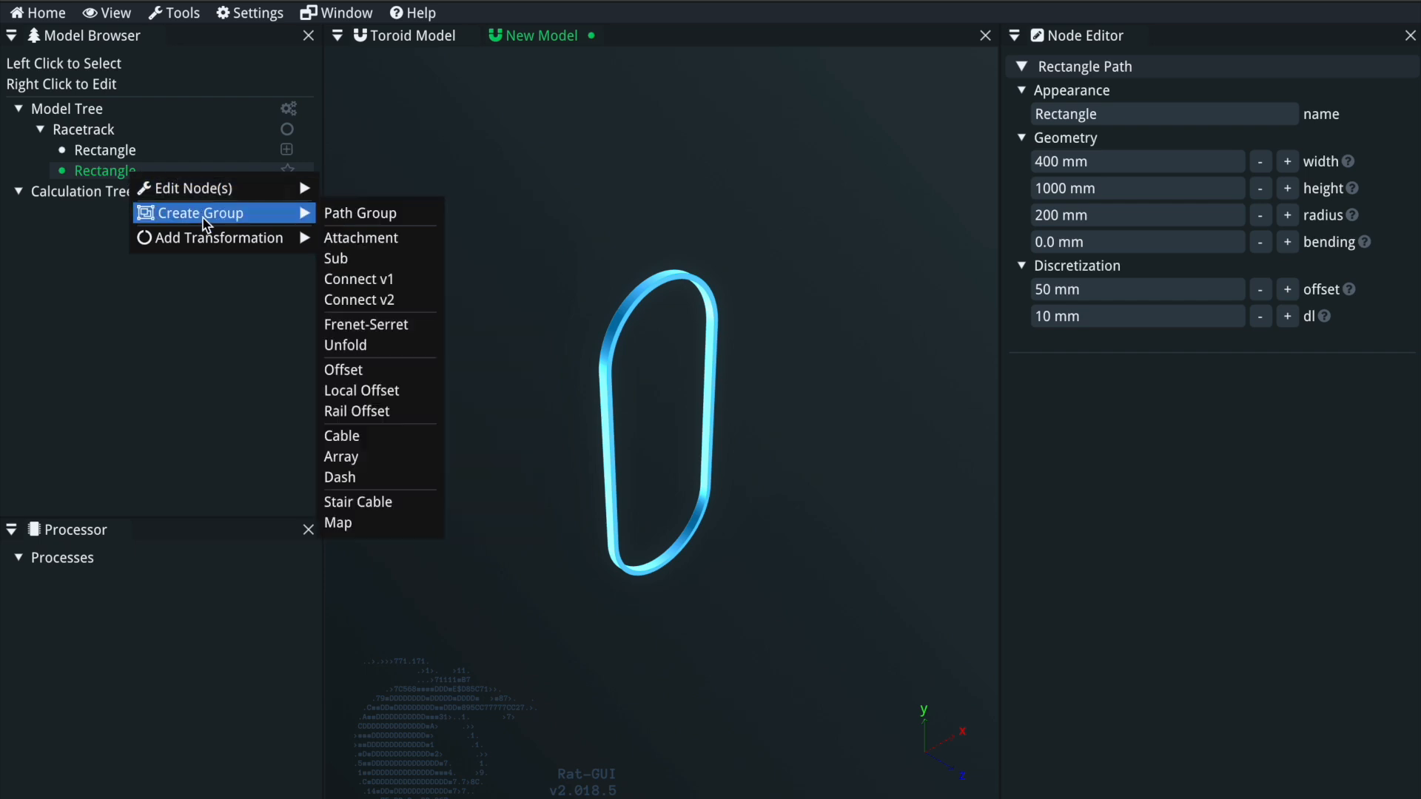
pyautogui.click(404, 438)
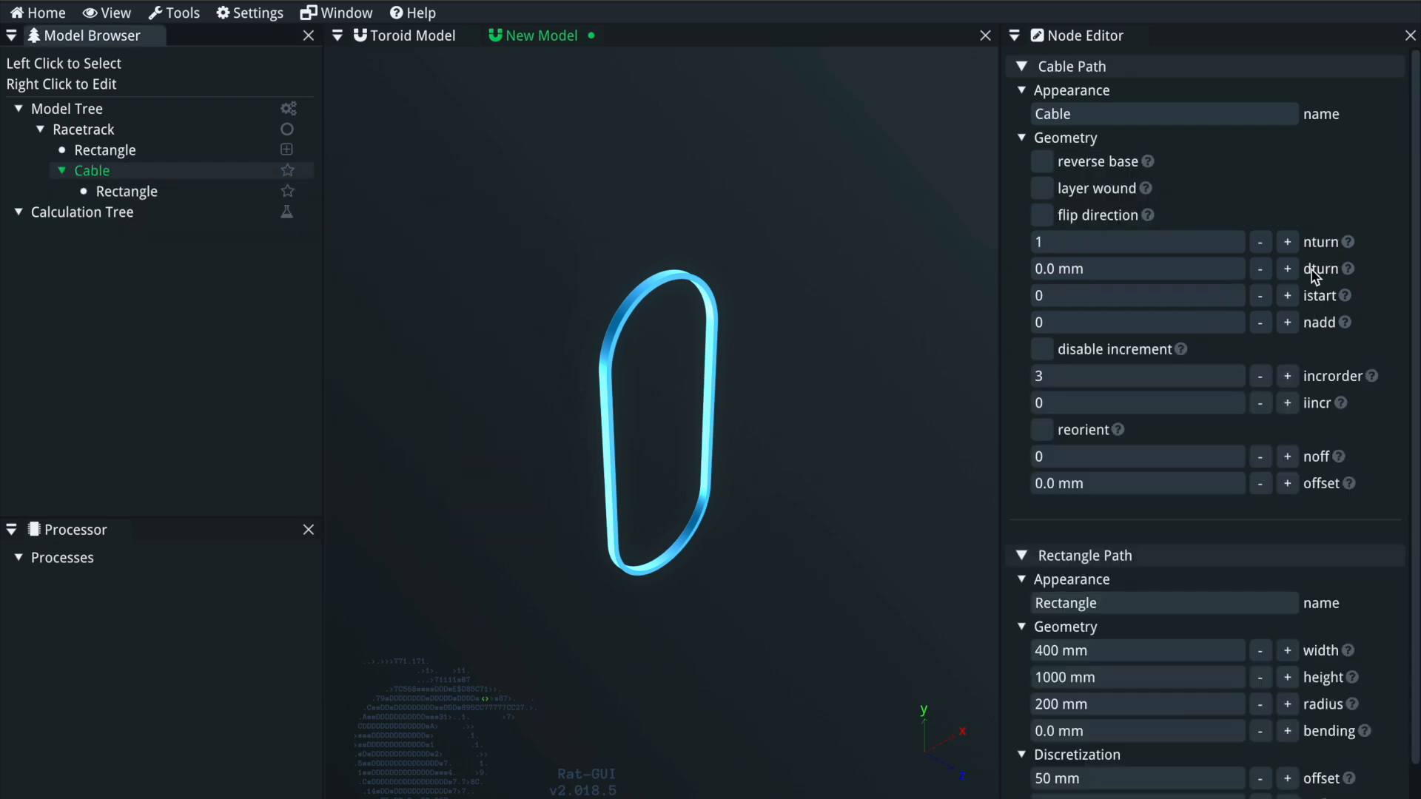
# Step: Set the cable path to 5 turns with a turn spacing (dturn) of 20 mm
pyautogui.click(1287, 242)
pyautogui.click(1288, 242)
pyautogui.click(1288, 242)
pyautogui.click(1293, 247)
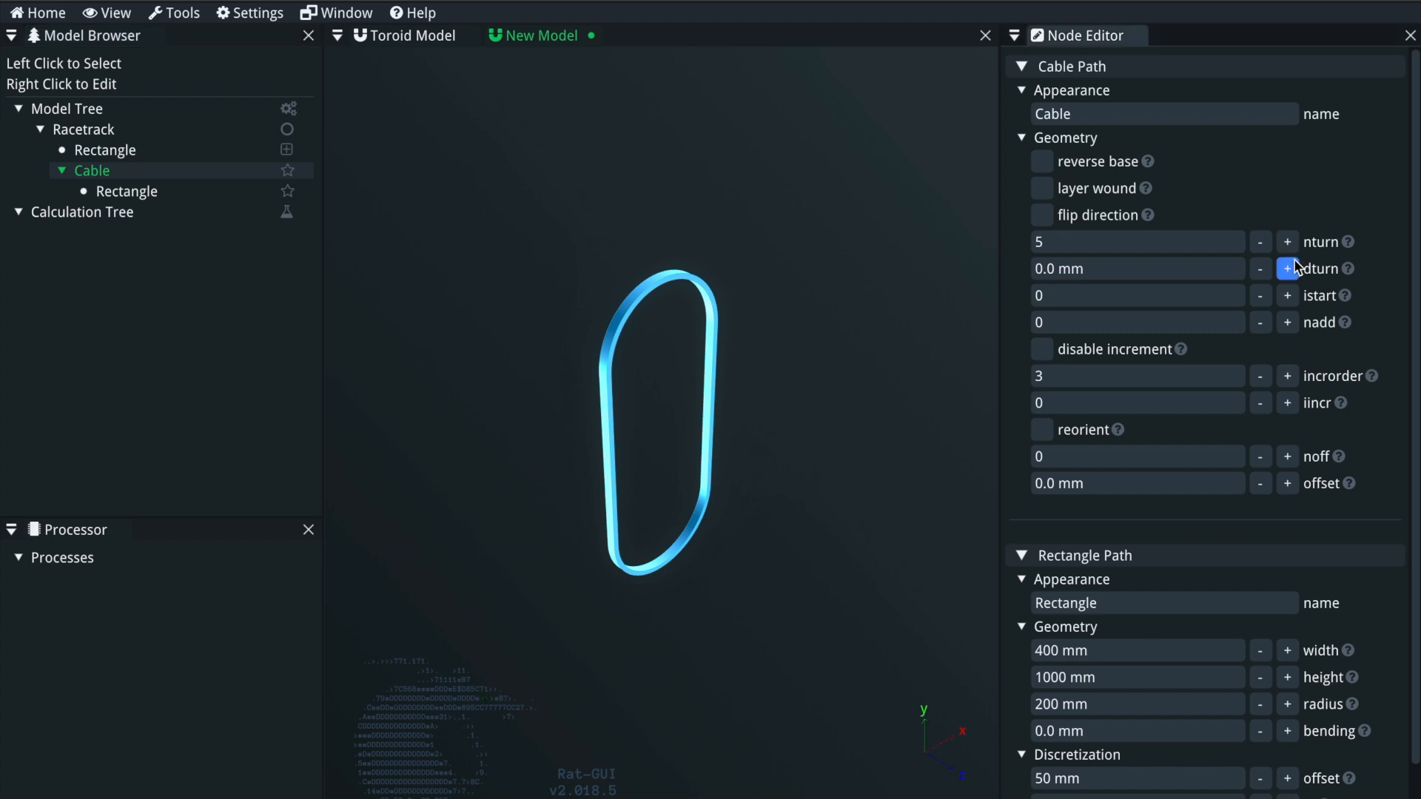
pyautogui.click(1215, 269)
pyautogui.write('20')
pyautogui.press('Return')
# Step: Check the coil's cross-section dimensions and set the cable path's dturn to 15 mm
pyautogui.click(613, 428)
pyautogui.moveTo(613, 428); pyautogui.dragTo(510, 387)
pyautogui.click(177, 150)
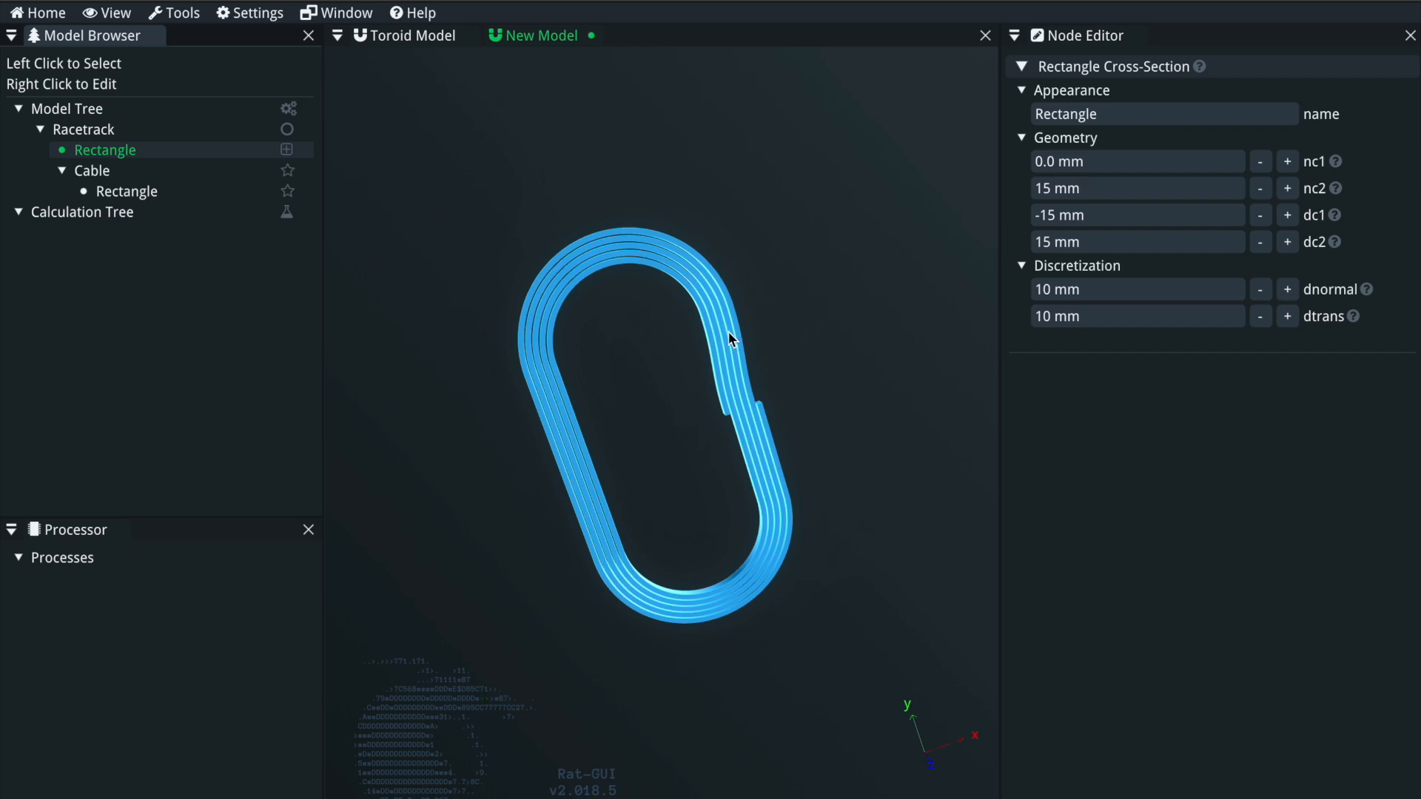
pyautogui.scroll(-3, 729, 339)
pyautogui.click(88, 170)
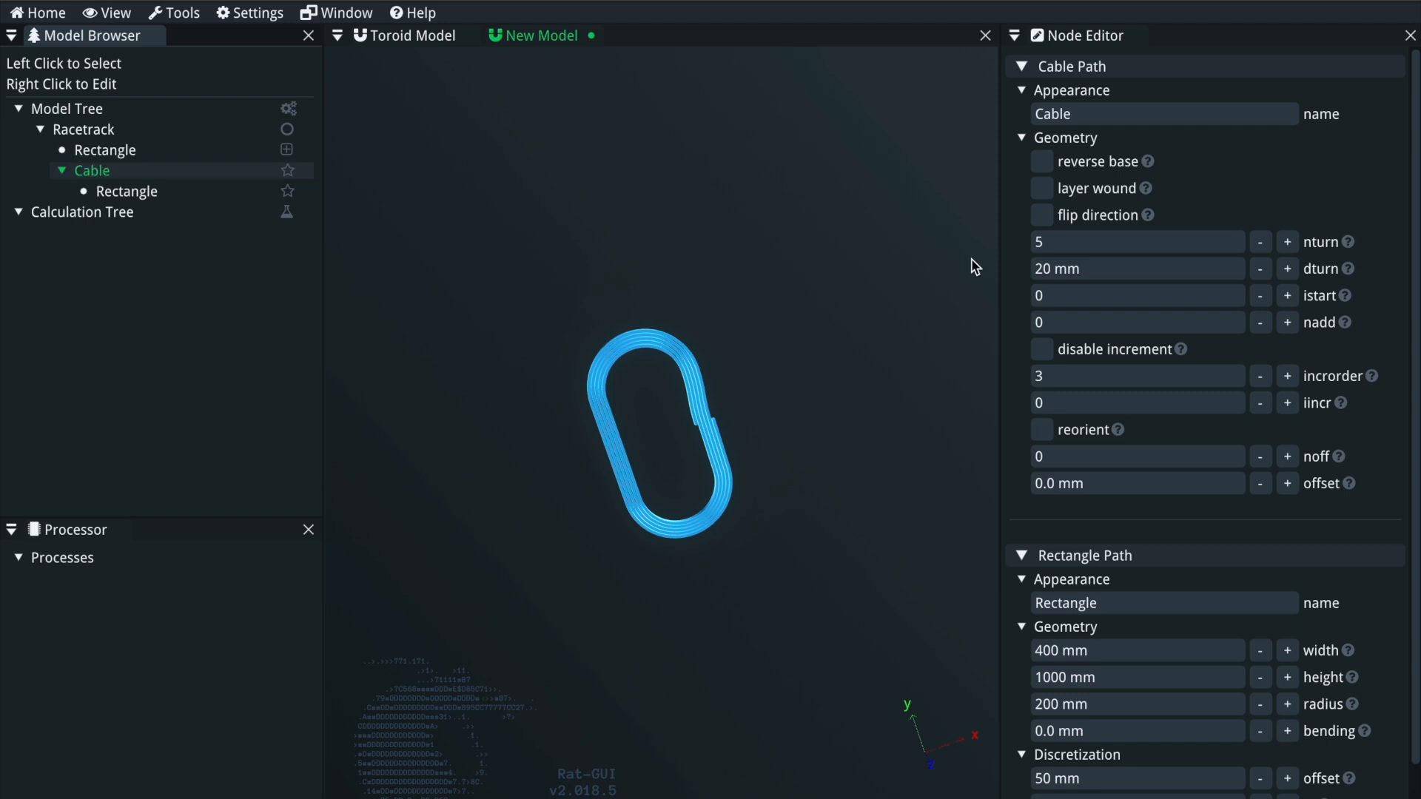
pyautogui.click(1176, 272)
pyautogui.write('15')
pyautogui.press('Return')
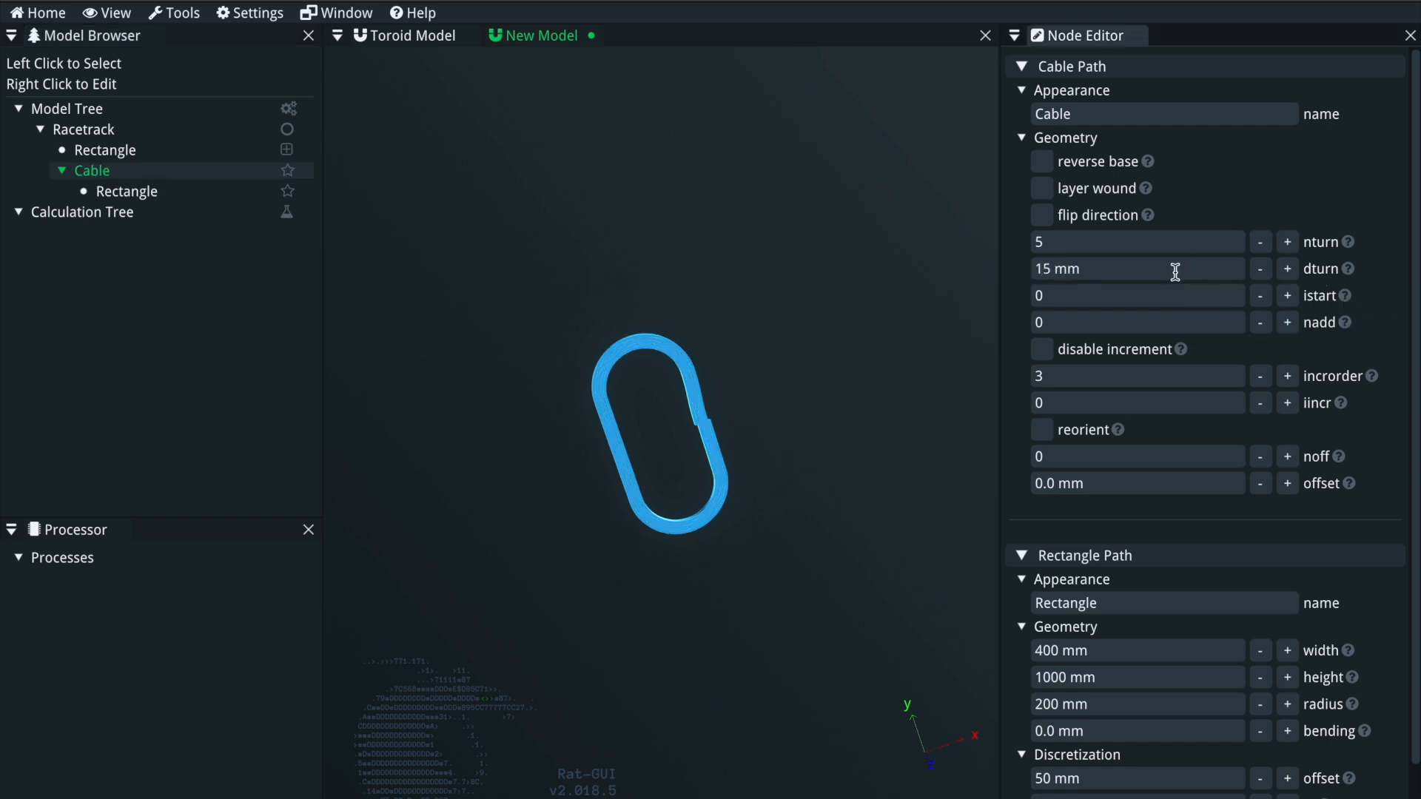
# Step: Increase the cable path's dturn to 25 mm so that gaps separate the turns
pyautogui.scroll(5, 706, 412)
pyautogui.click(1105, 271)
pyautogui.write('25')
pyautogui.press('Return')
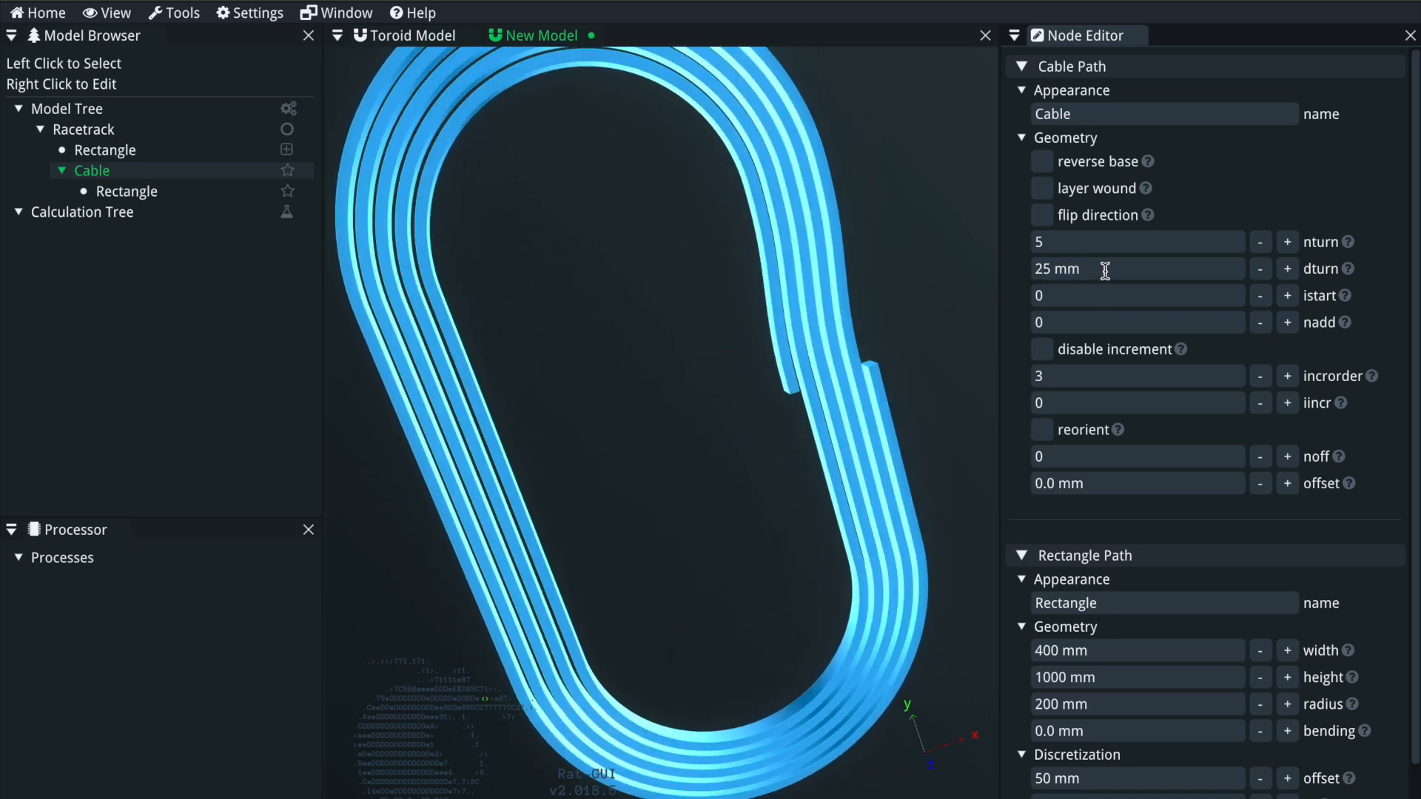
# Step: Turn off the Combine Sections display option and inspect the individual sections of the coil
pyautogui.moveTo(358, 489); pyautogui.dragTo(657, 314)
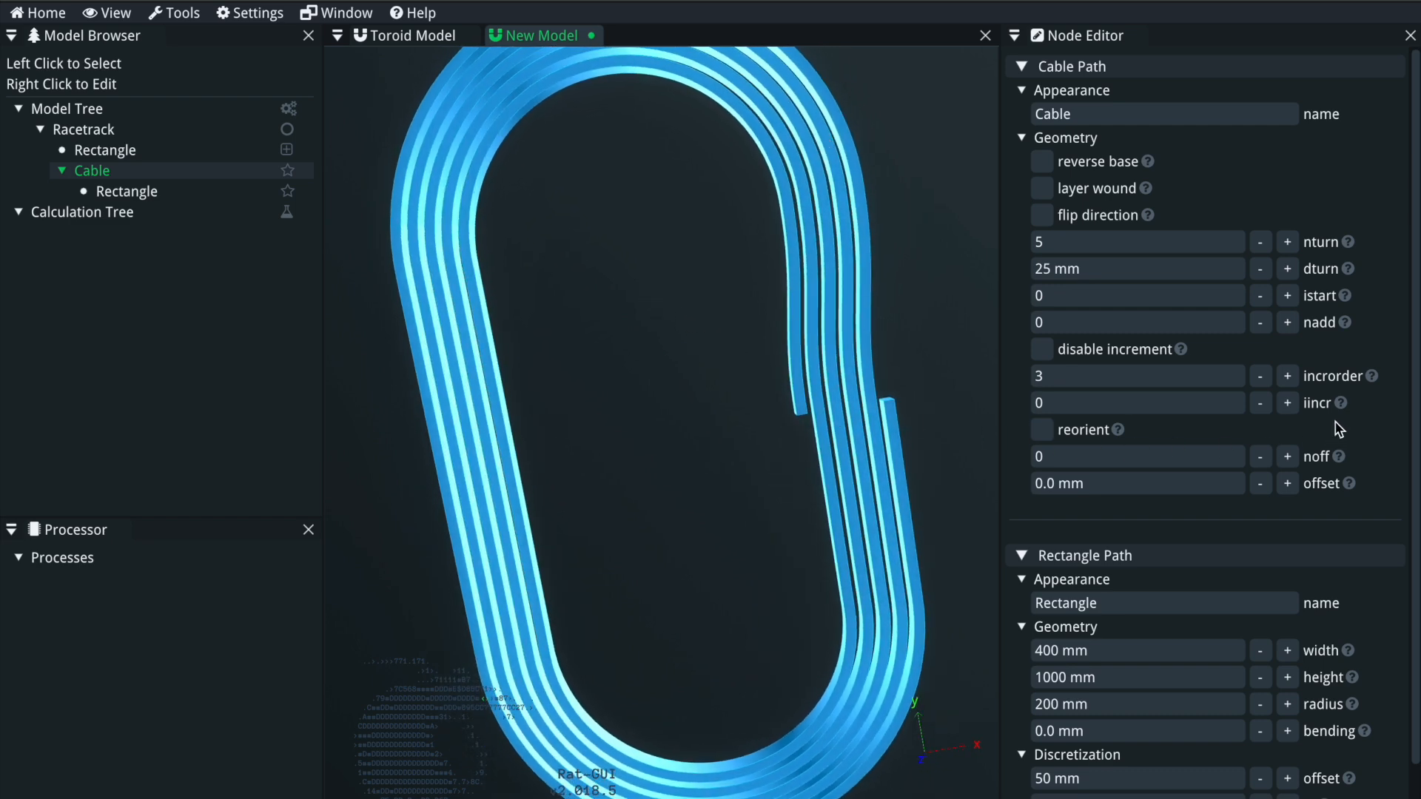
pyautogui.moveTo(1347, 408)
pyautogui.moveTo(732, 365); pyautogui.dragTo(783, 358)
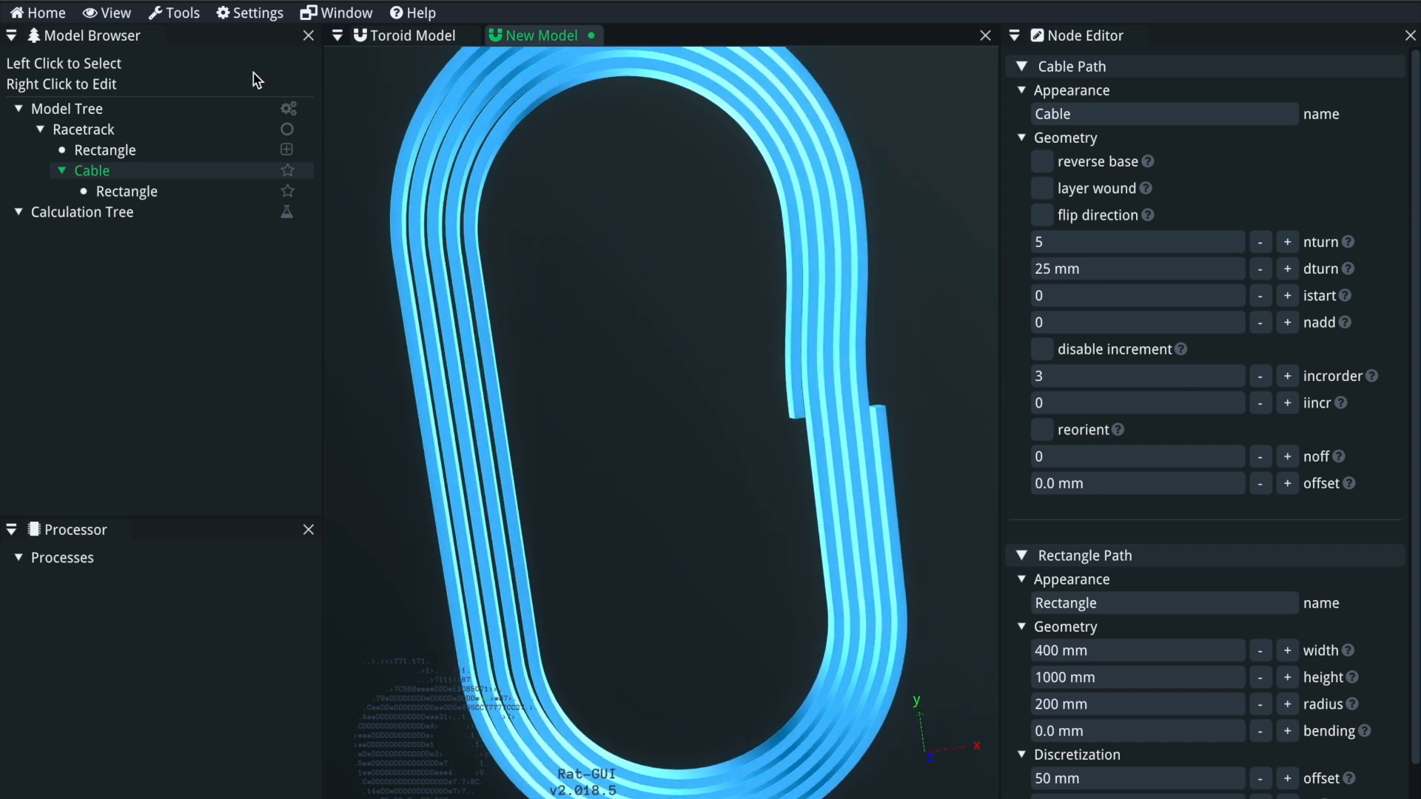
pyautogui.click(106, 12)
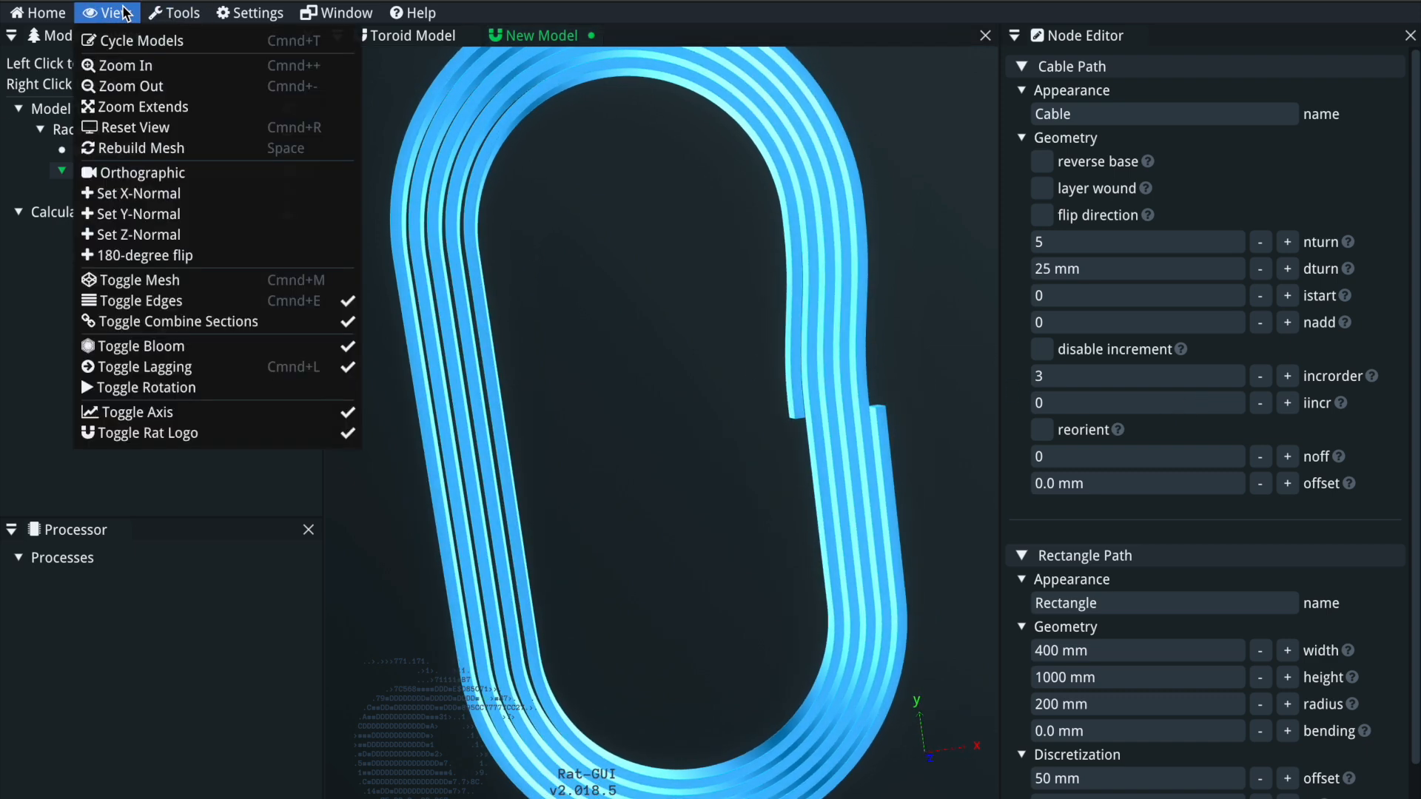
pyautogui.click(220, 331)
pyautogui.click(614, 374)
pyautogui.moveTo(703, 365); pyautogui.dragTo(784, 321)
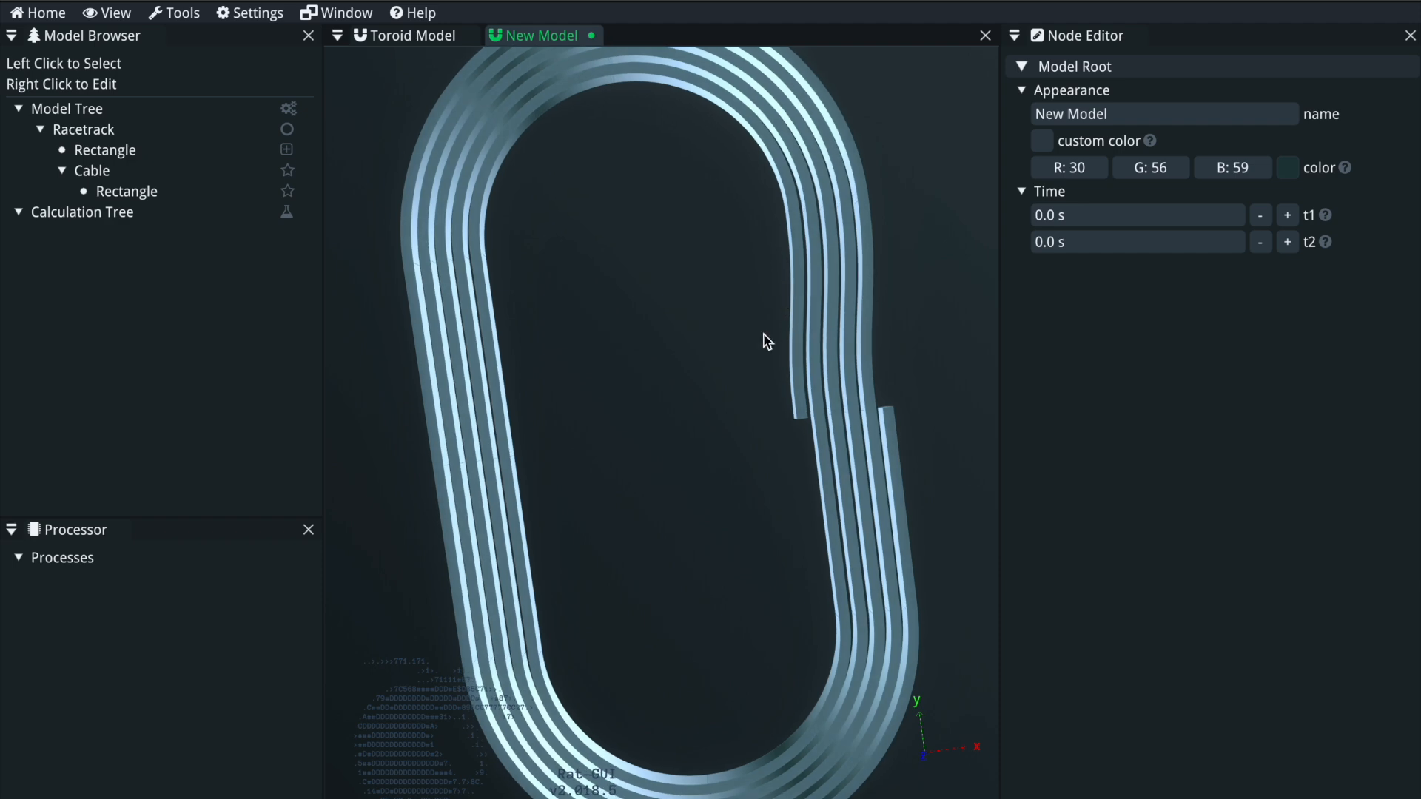
# Step: Set the cable path's increment section index (iincr) to 1 and inspect where the turns shift
pyautogui.click(158, 171)
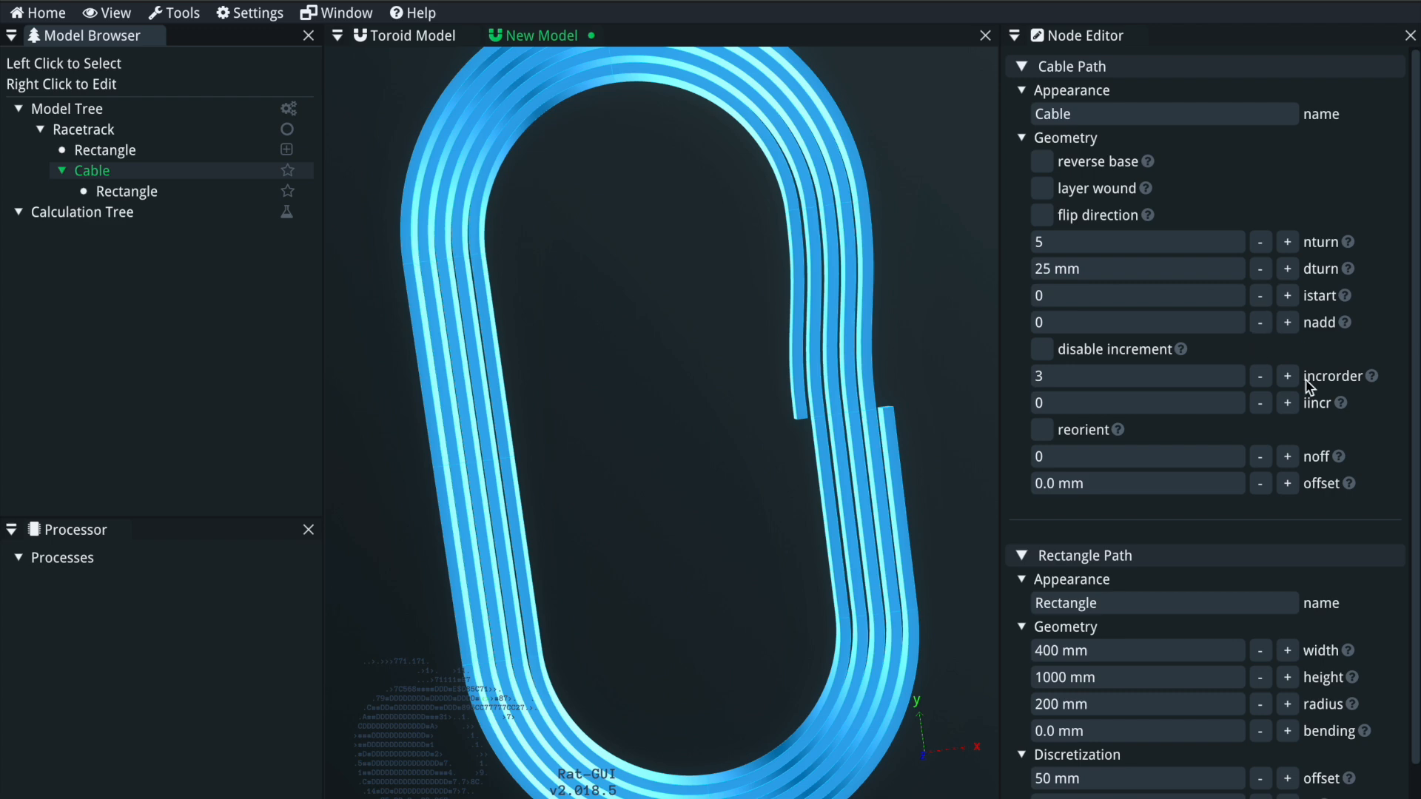
pyautogui.click(1287, 404)
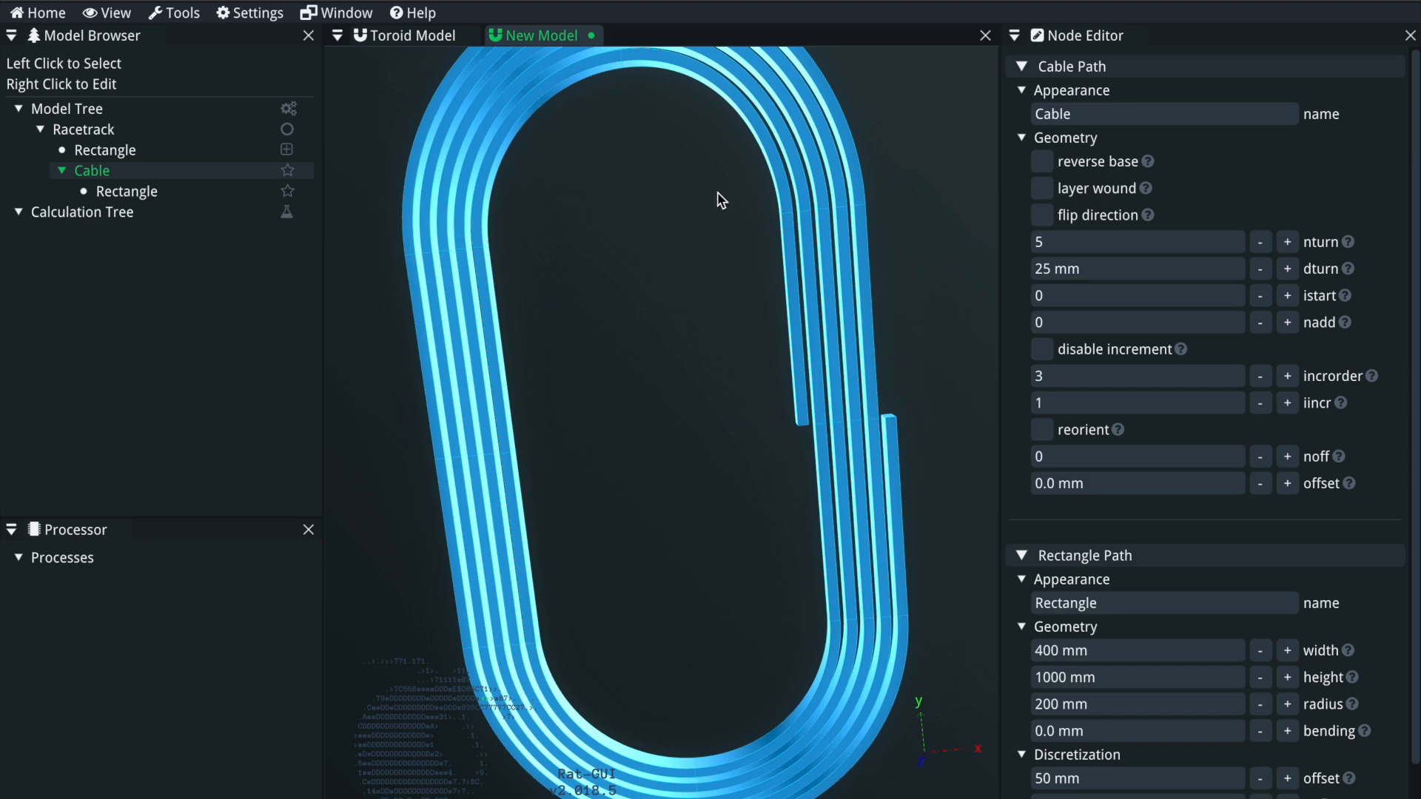
pyautogui.scroll(-3, 712, 326)
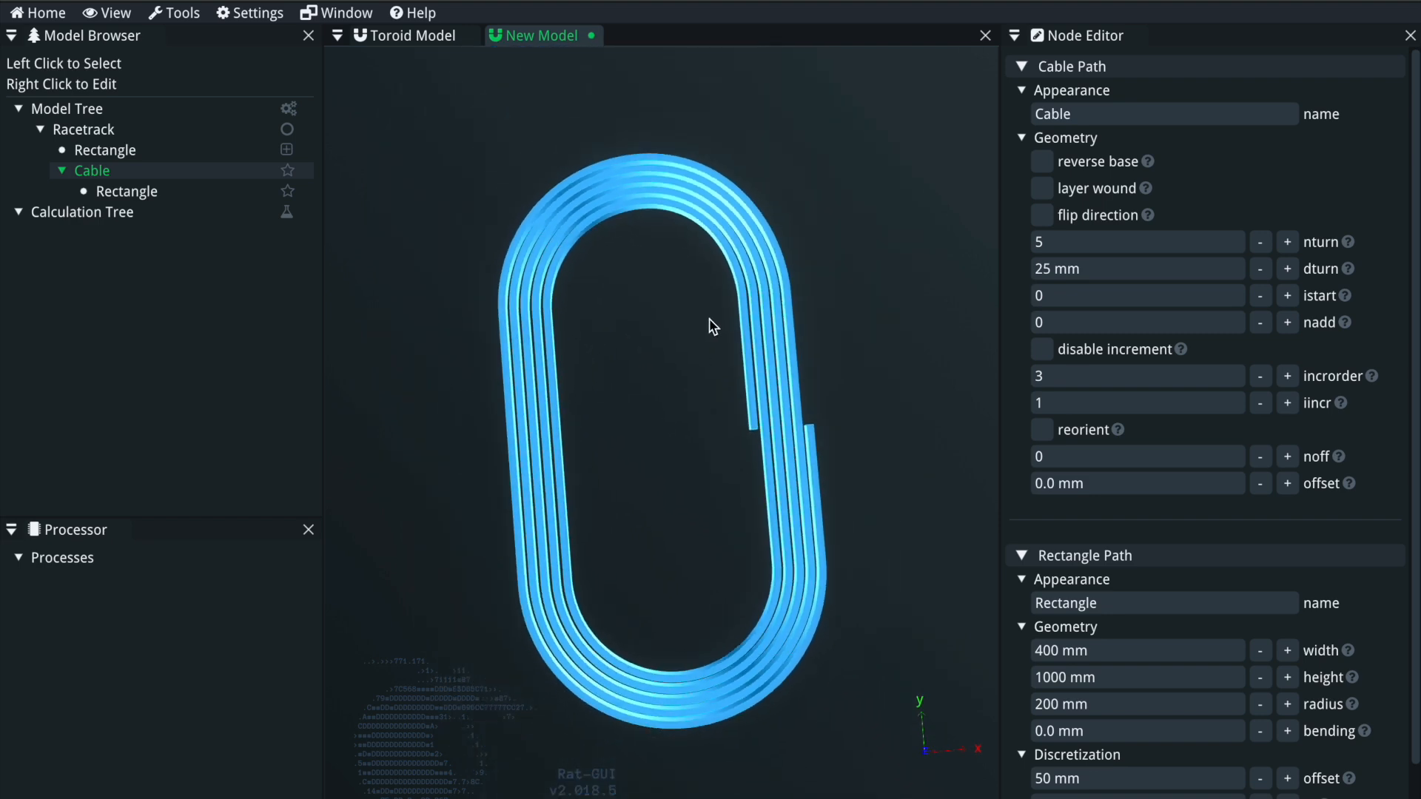
pyautogui.scroll(-2, 711, 326)
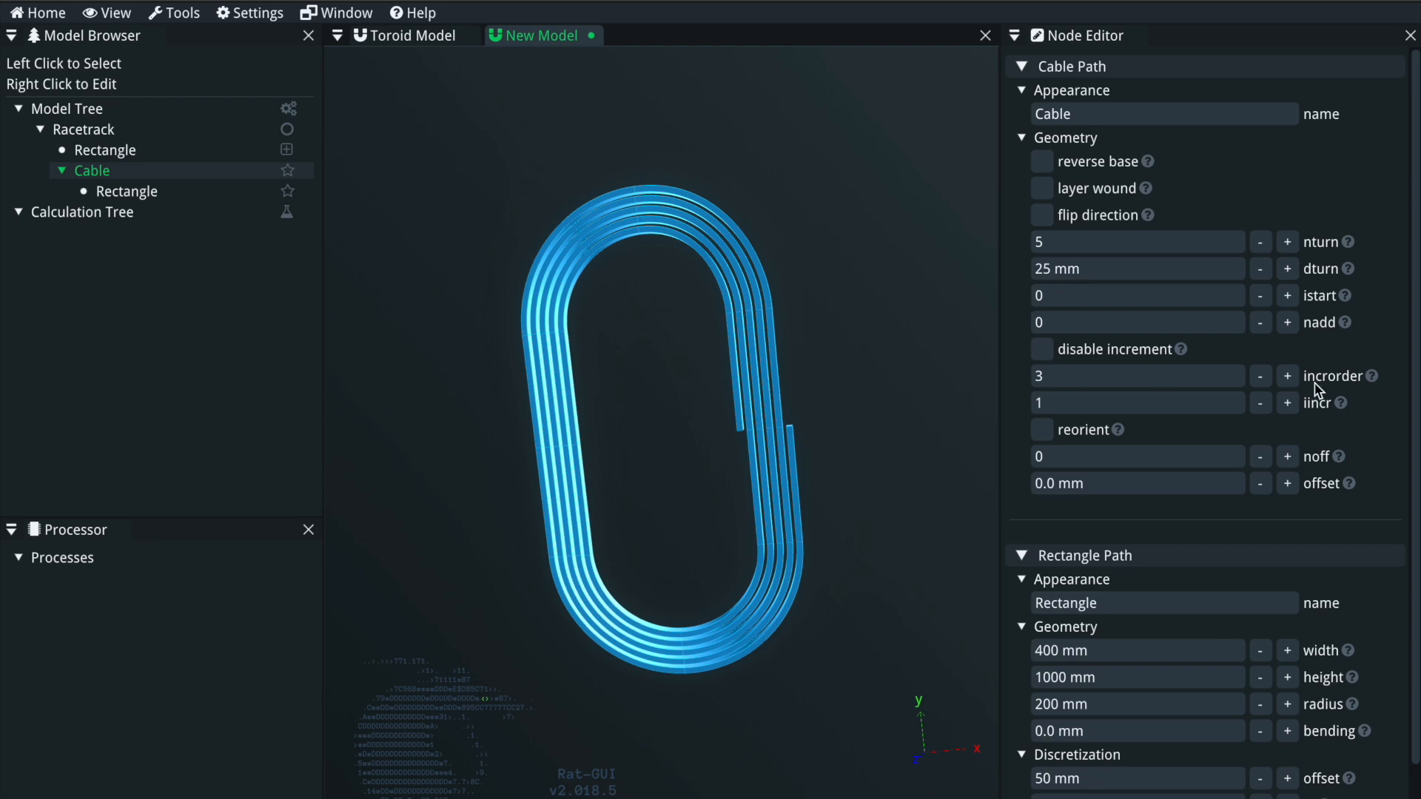
pyautogui.moveTo(819, 379); pyautogui.dragTo(803, 384, button='middle')
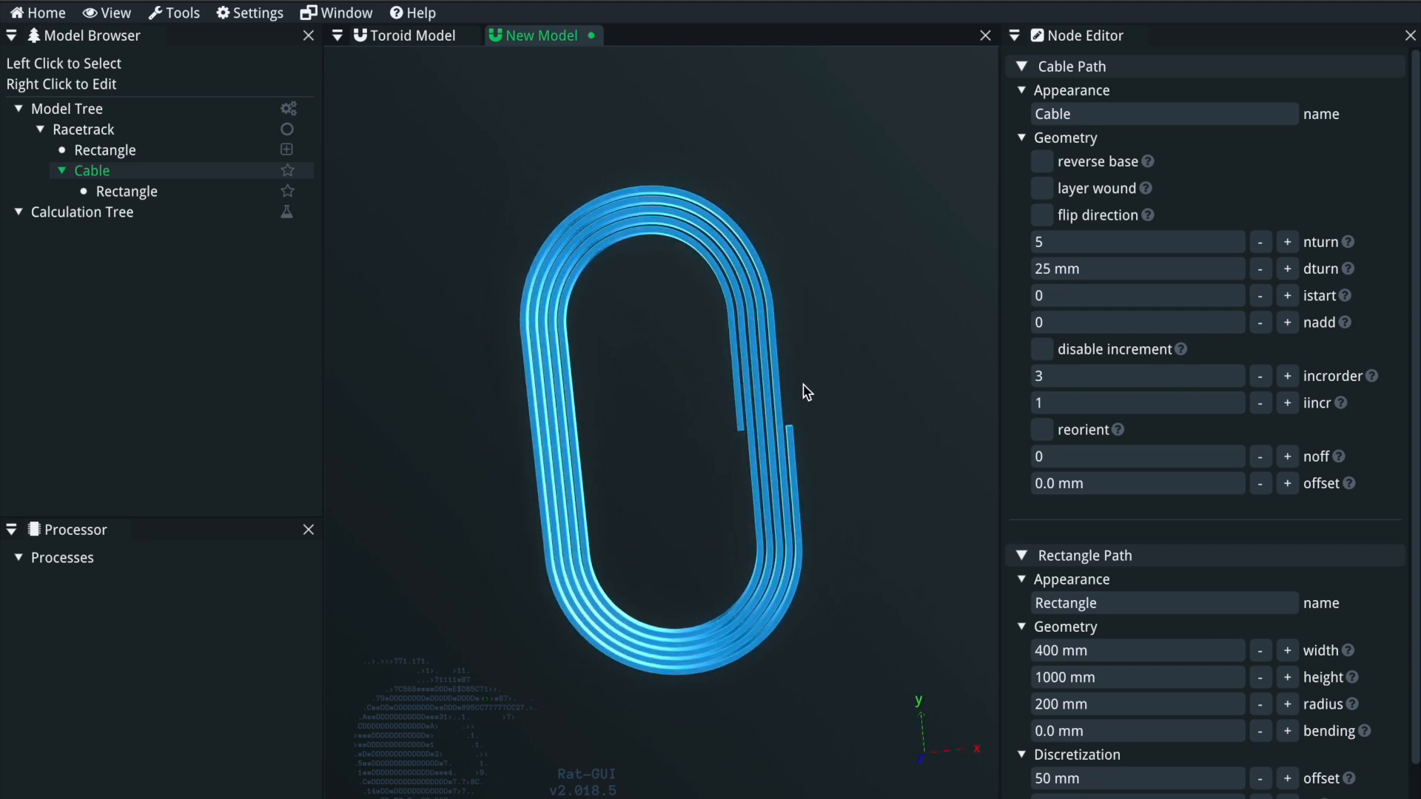
# Step: Try higher and lower incrorder values on the cable path and restore it to 3
pyautogui.moveTo(1371, 379)
pyautogui.click(1289, 382)
pyautogui.click(1289, 381)
pyautogui.click(1288, 381)
pyautogui.click(1289, 381)
pyautogui.click(1289, 381)
pyautogui.click(1288, 381)
pyautogui.click(1261, 378)
pyautogui.click(1260, 378)
pyautogui.click(1260, 379)
pyautogui.click(1261, 378)
pyautogui.click(1260, 379)
pyautogui.click(1260, 378)
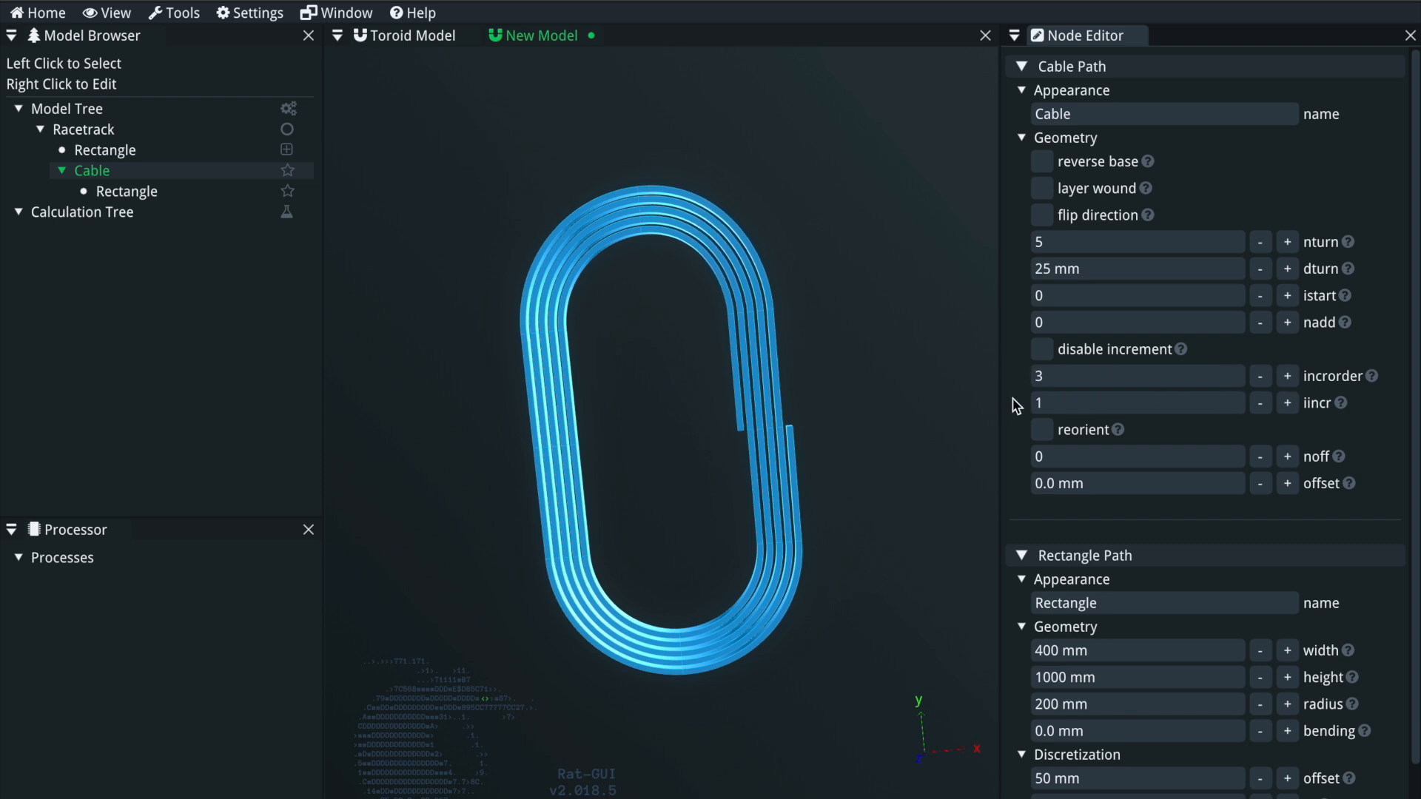
pyautogui.click(1263, 379)
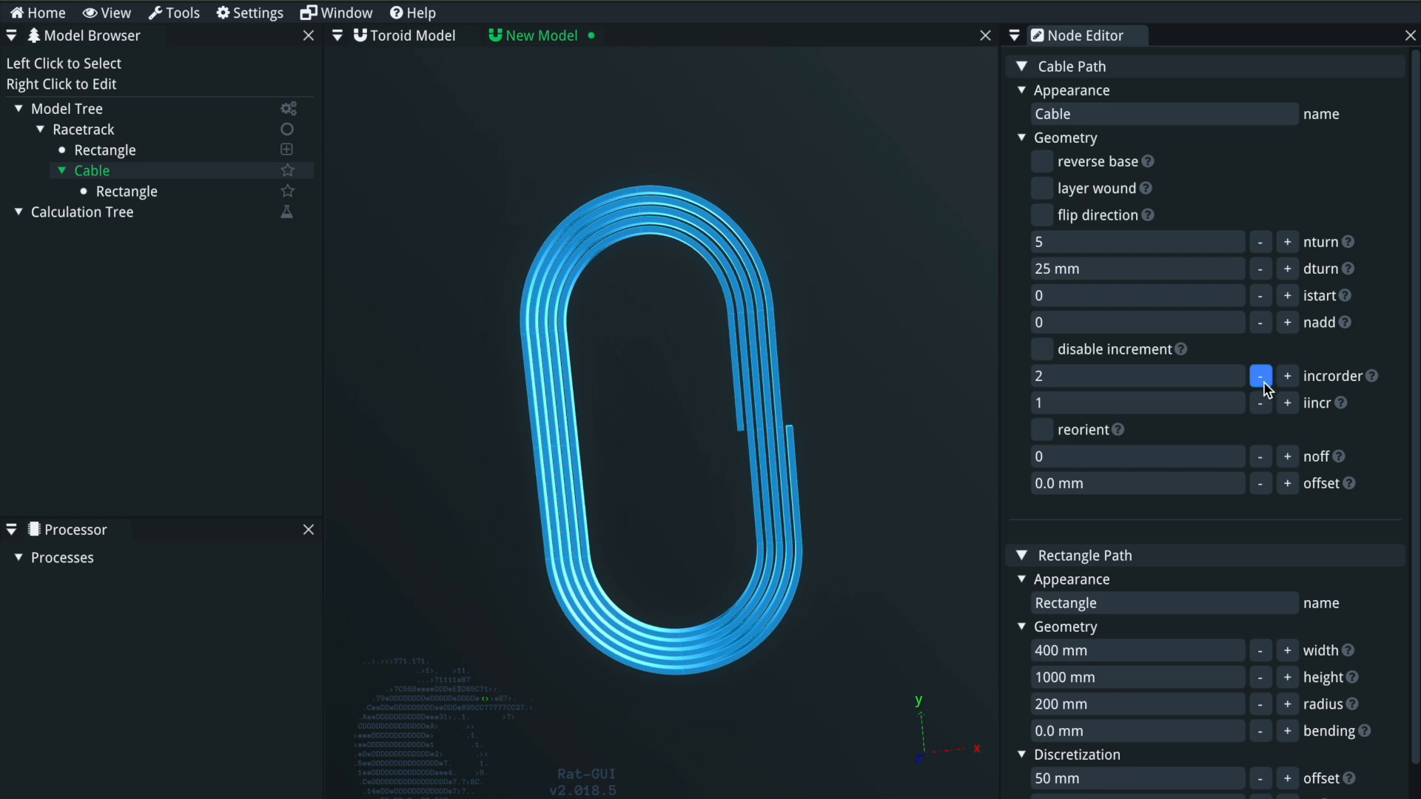
pyautogui.click(1260, 378)
pyautogui.click(1288, 376)
pyautogui.click(1287, 376)
# Step: Wrap the cable path in an Attachment group
pyautogui.moveTo(754, 304); pyautogui.dragTo(754, 268)
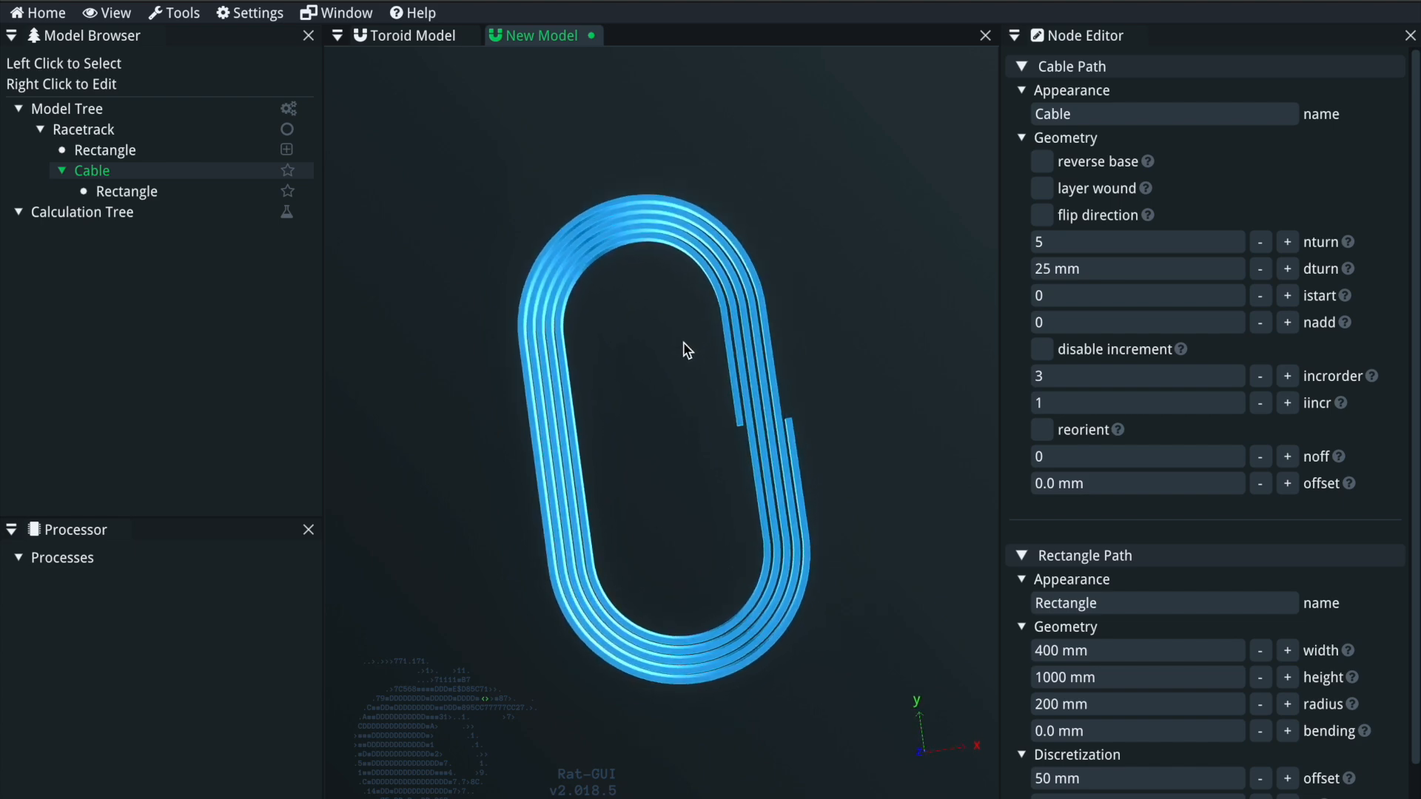
pyautogui.moveTo(666, 453)
pyautogui.mouseDown()
pyautogui.moveTo(689, 384)
pyautogui.moveTo(691, 419)
pyautogui.moveTo(613, 457)
pyautogui.moveTo(654, 467)
pyautogui.moveTo(663, 439)
pyautogui.mouseUp()
pyautogui.click(663, 438)
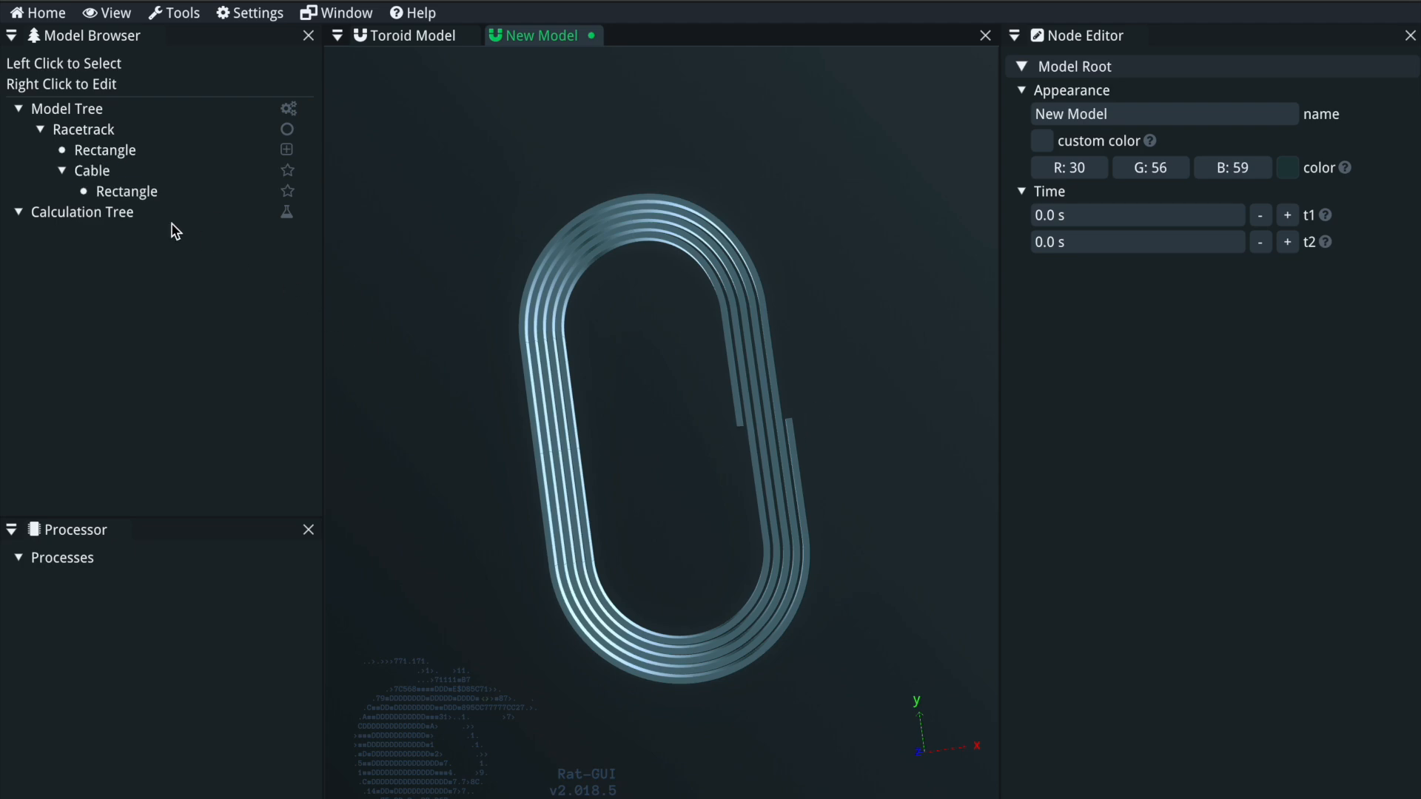
pyautogui.rightClick(109, 175)
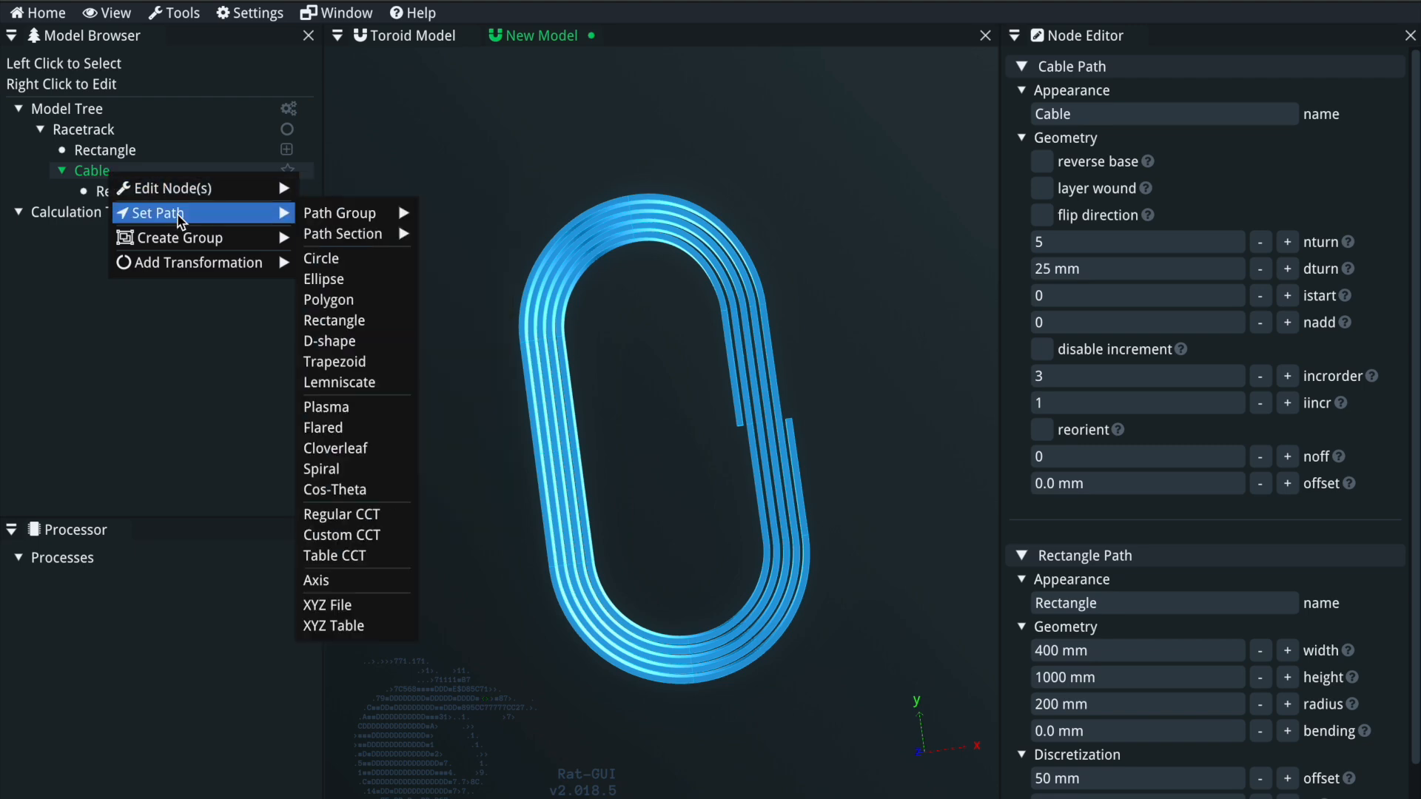
pyautogui.moveTo(180, 238)
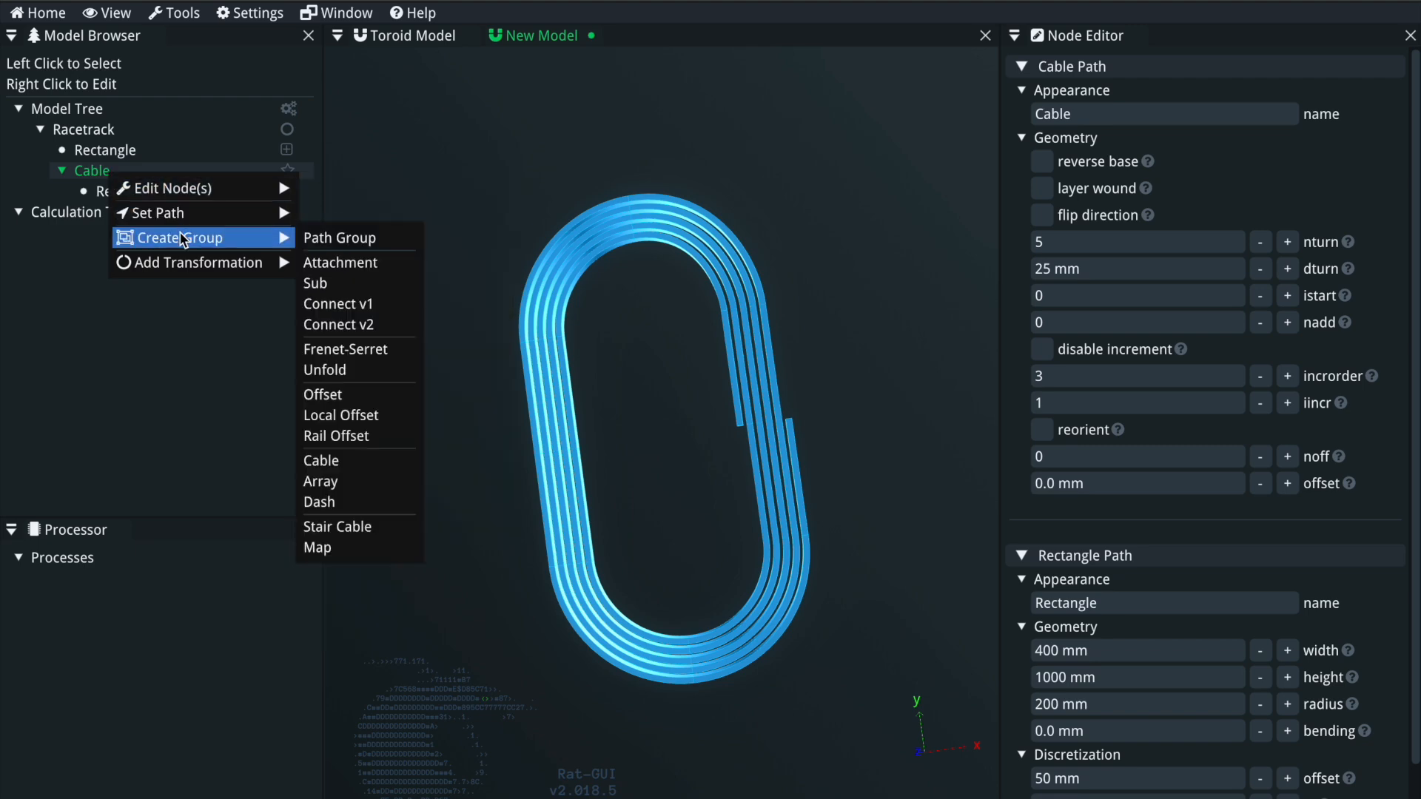
pyautogui.click(374, 272)
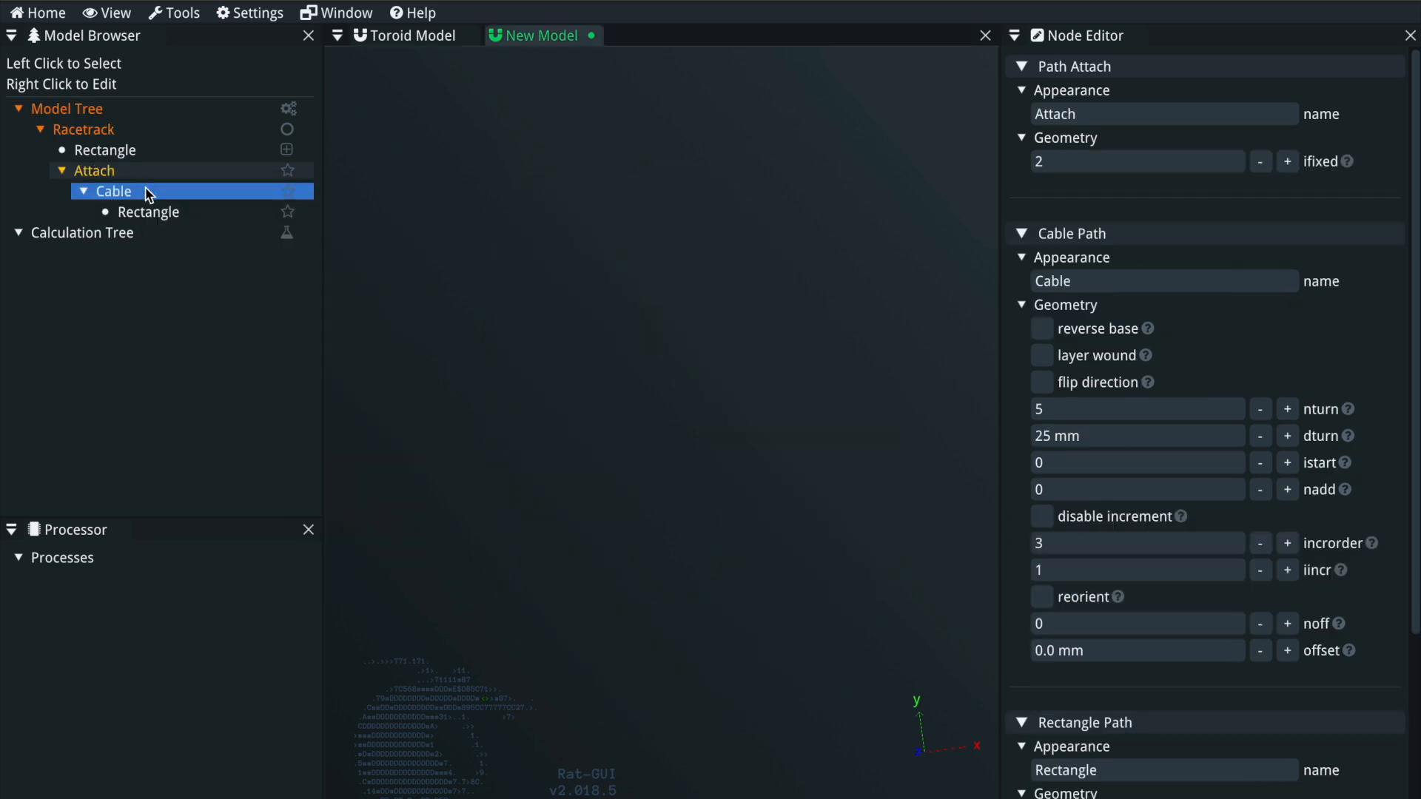
# Step: Add an Arc section to the Attach group and inspect where it joins the cable
pyautogui.click(140, 173)
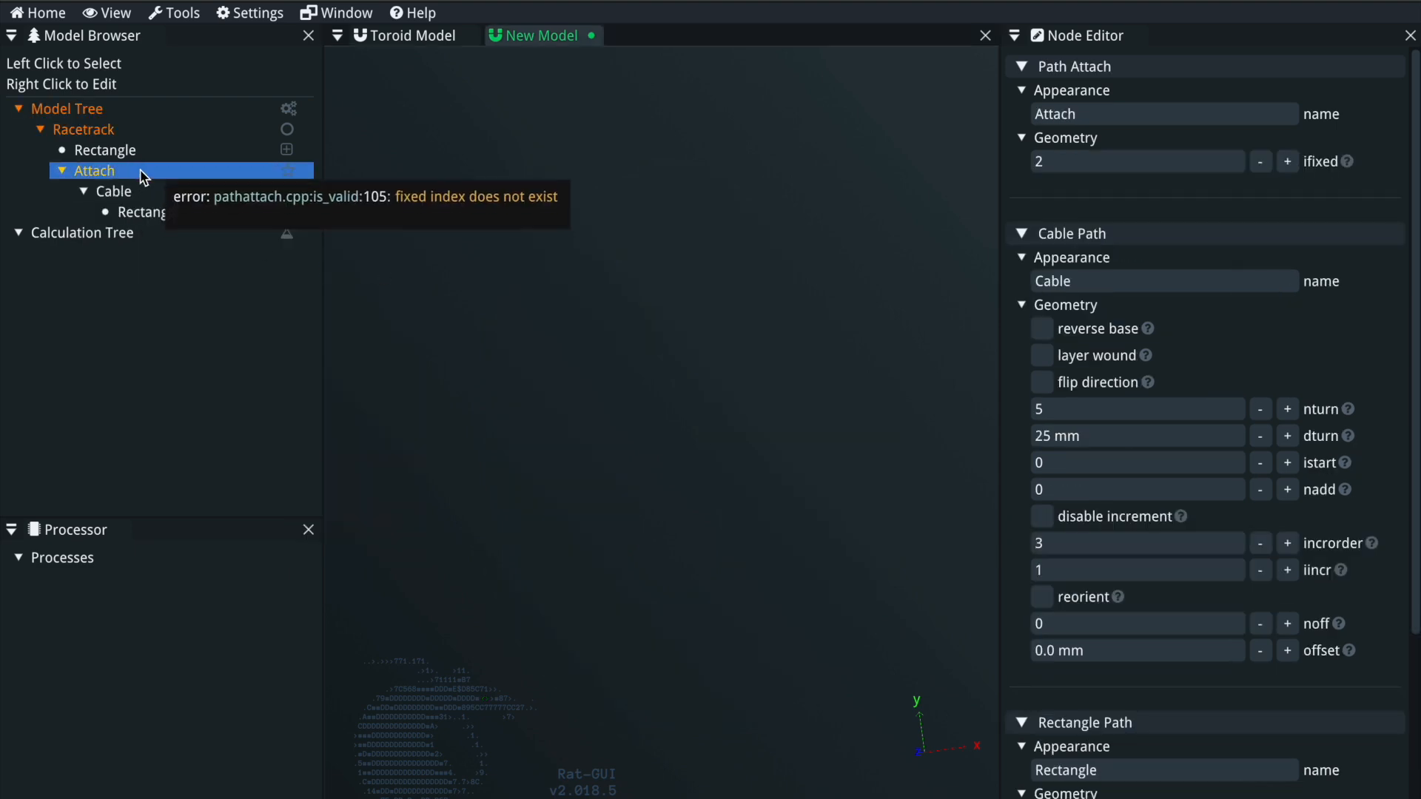
pyautogui.rightClick(143, 177)
pyautogui.moveTo(192, 211)
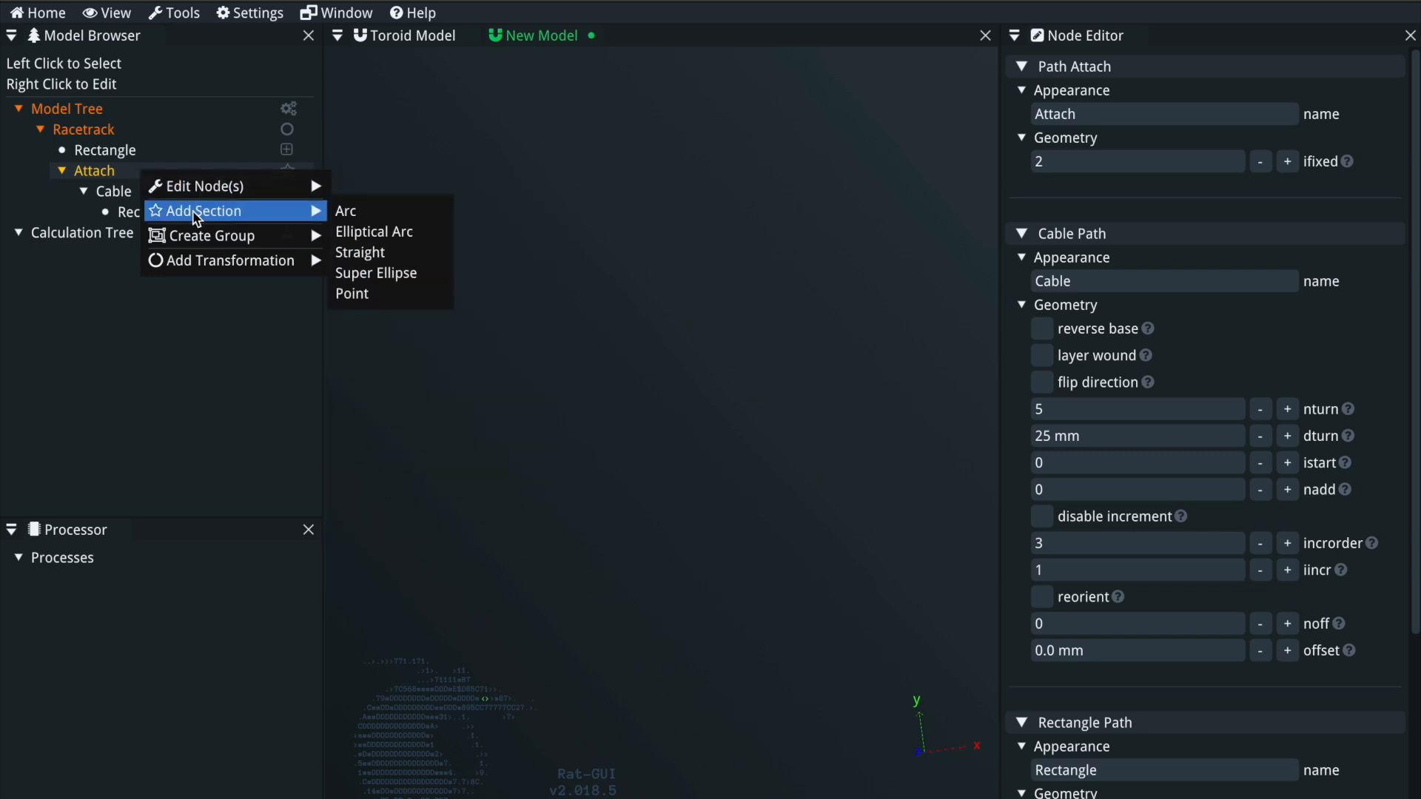
pyautogui.click(376, 211)
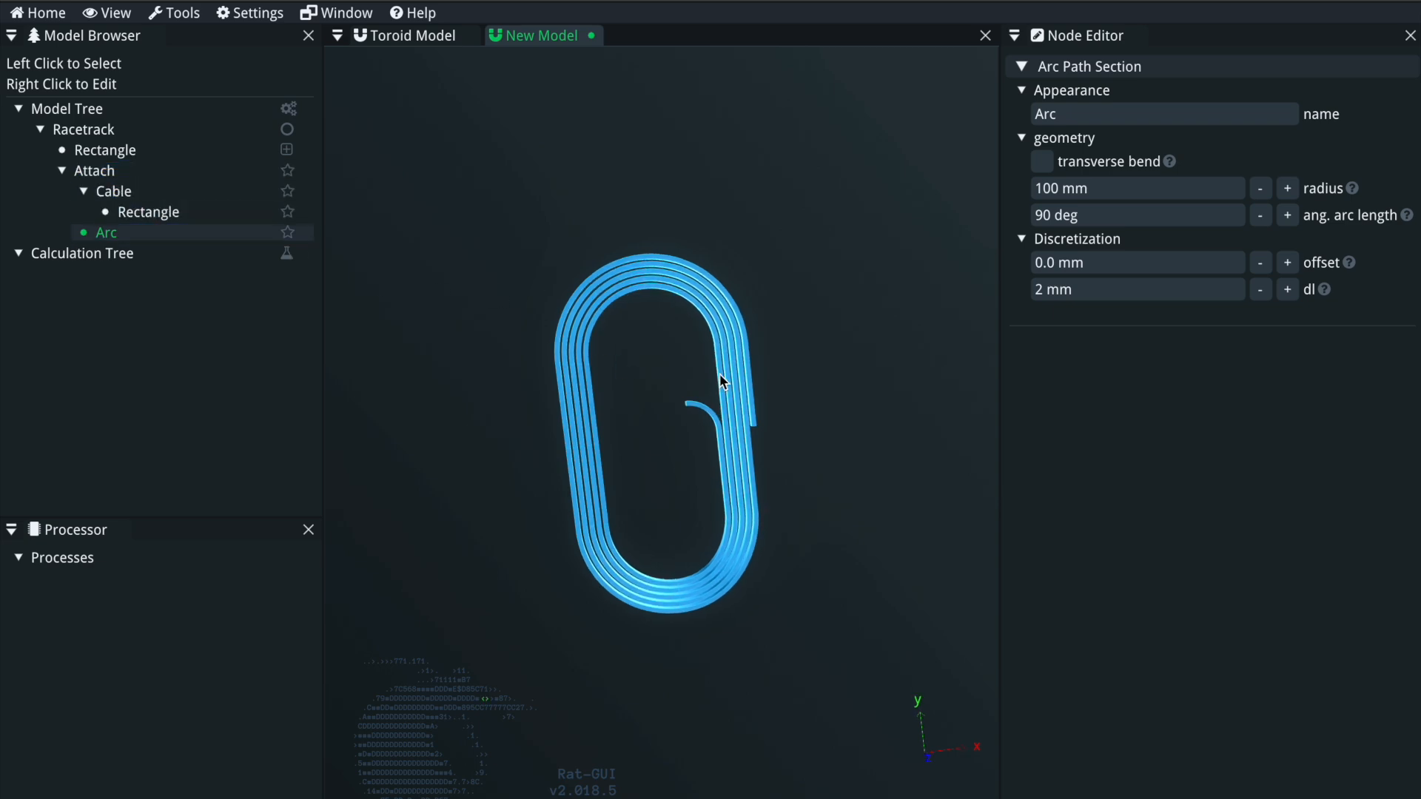
pyautogui.scroll(3, 723, 407)
pyautogui.scroll(1, 720, 408)
pyautogui.moveTo(716, 420); pyautogui.dragTo(681, 437, button='middle')
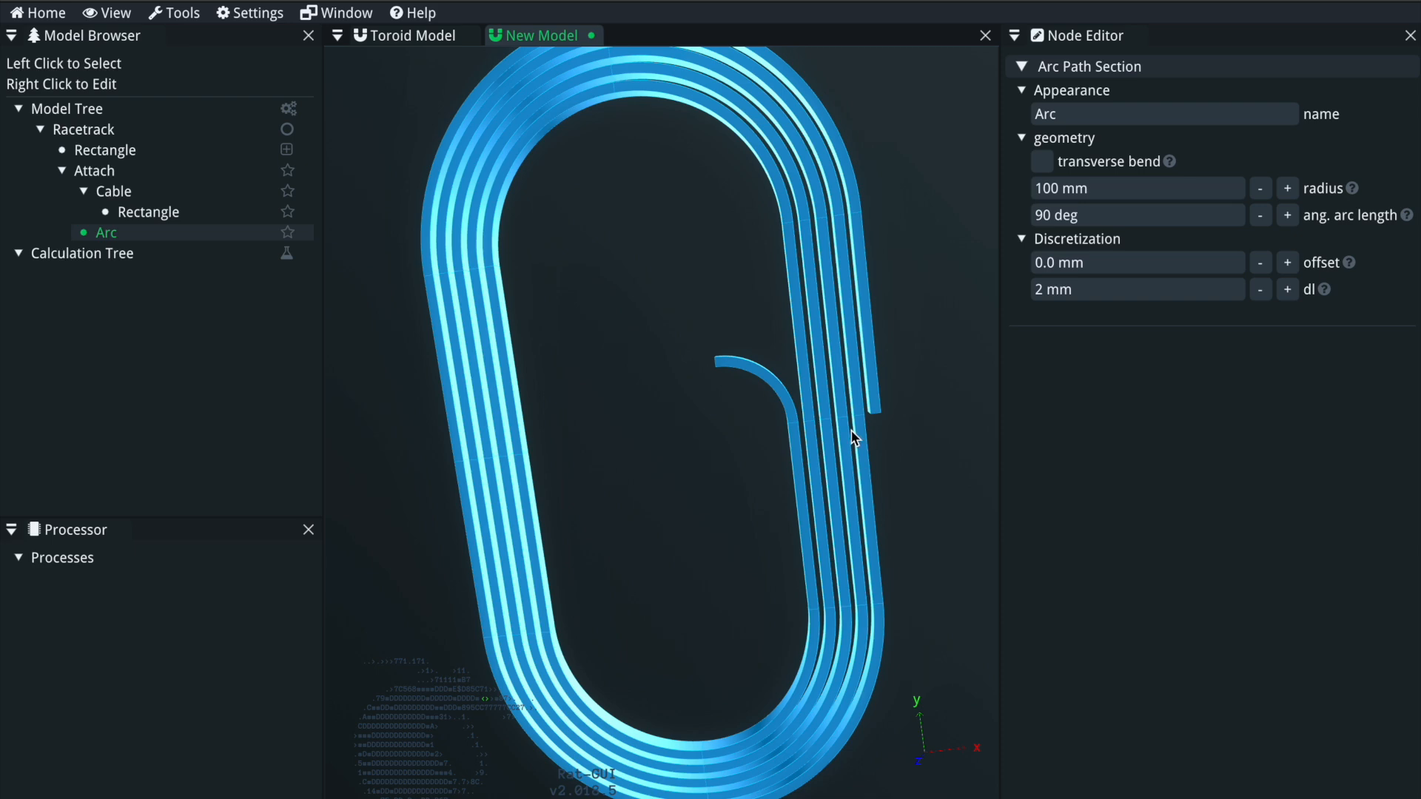
pyautogui.moveTo(753, 430); pyautogui.dragTo(661, 347)
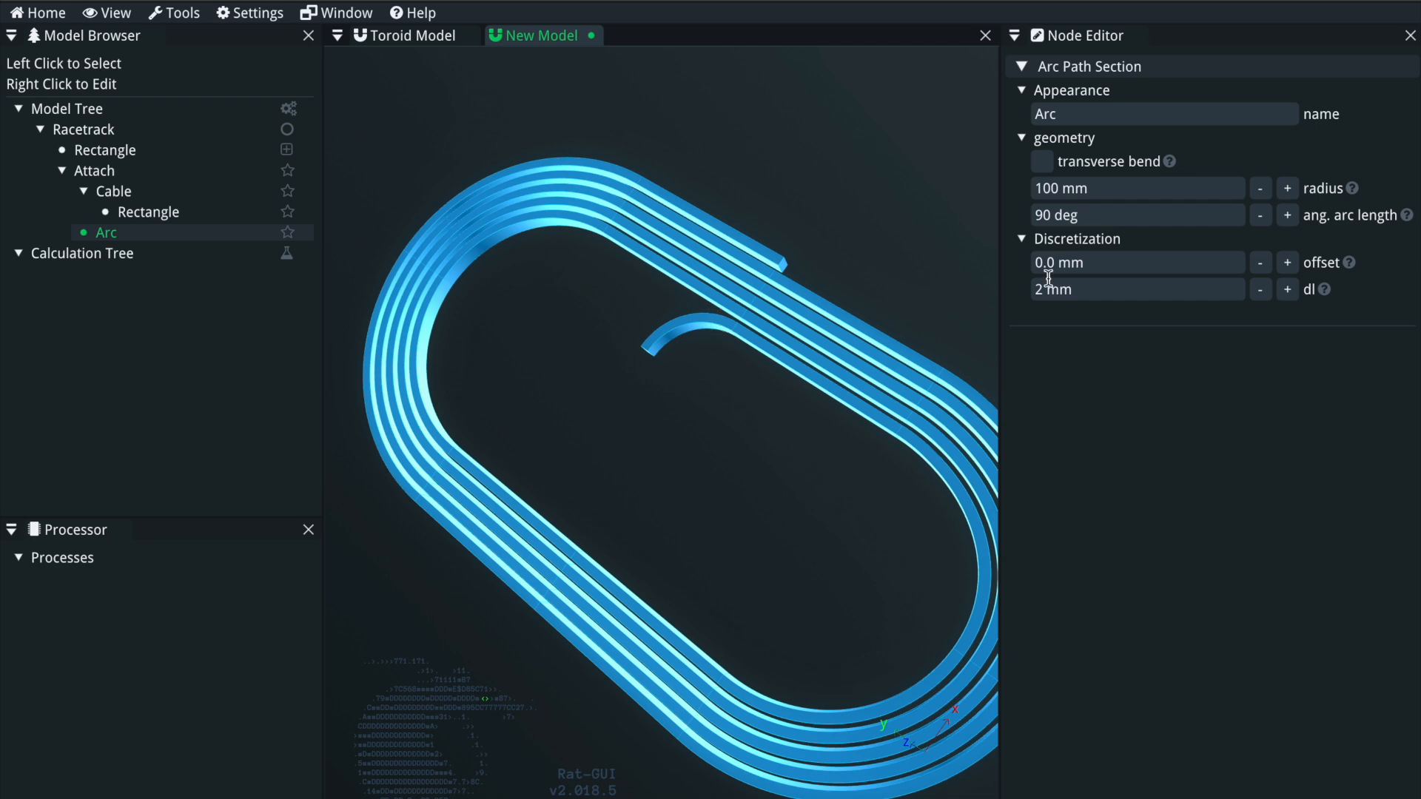
# Step: Enable transverse bend on the arc and set its angular arc length to -90 deg
pyautogui.click(1043, 161)
pyautogui.moveTo(875, 229); pyautogui.dragTo(602, 482)
pyautogui.click(1105, 214)
pyautogui.press('Home')
pyautogui.write('-')
pyautogui.press('Return')
pyautogui.moveTo(704, 474); pyautogui.dragTo(747, 481)
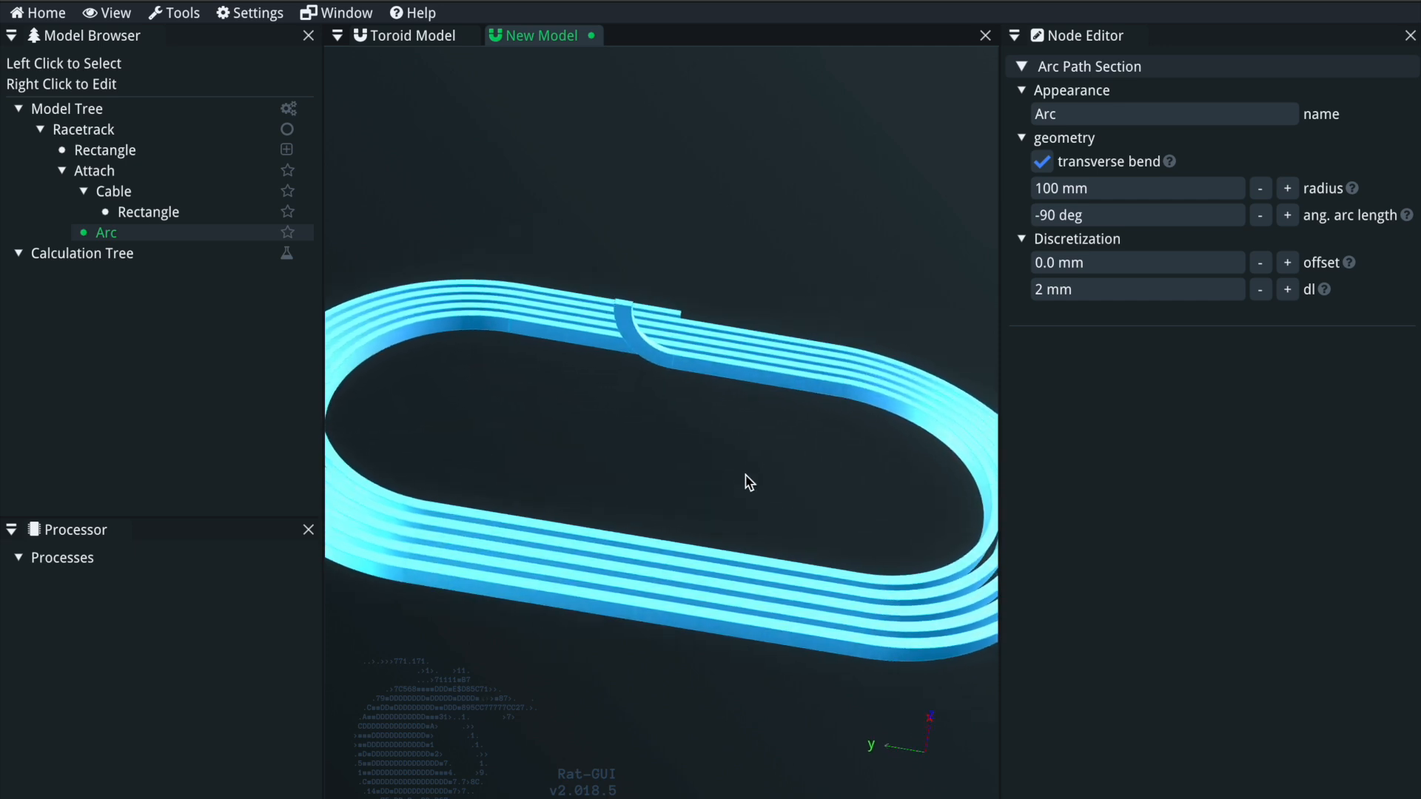
# Step: Set the arc's radius to 200 mm and check its clearance over the coil turns
pyautogui.click(1110, 186)
pyautogui.write('200')
pyautogui.press('Return')
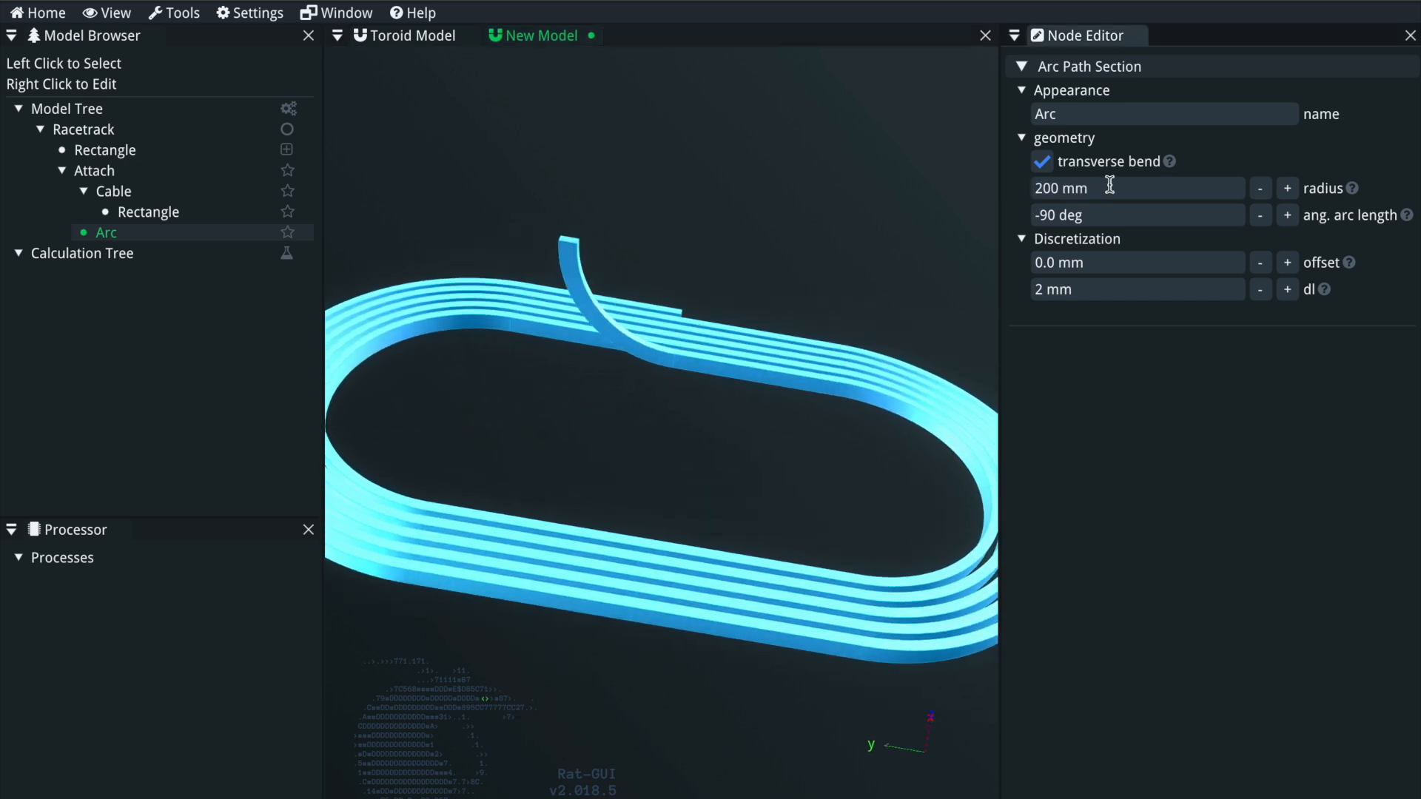
pyautogui.moveTo(753, 424); pyautogui.dragTo(802, 395)
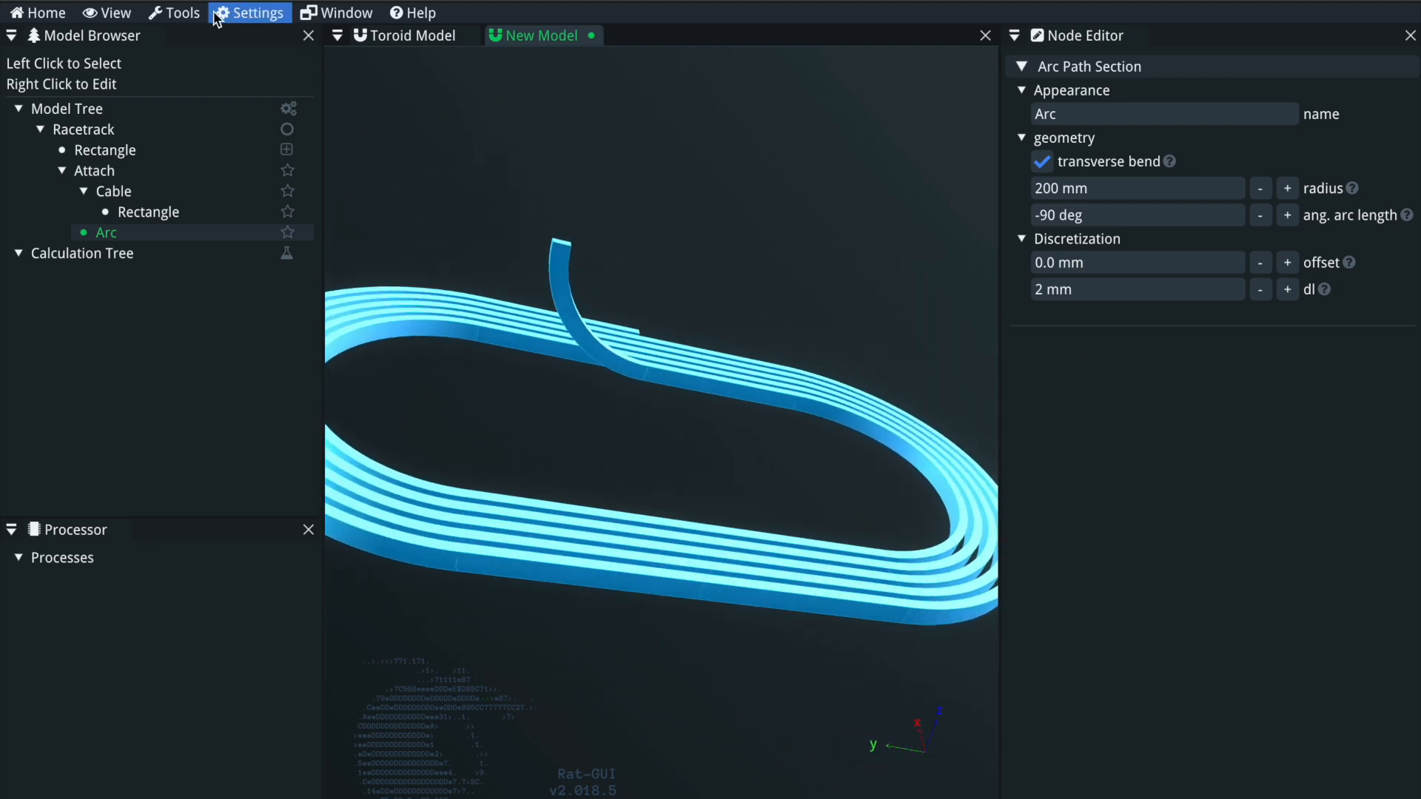
# Step: Turn on the mesh display and view the elements around the arc closely
pyautogui.click(108, 14)
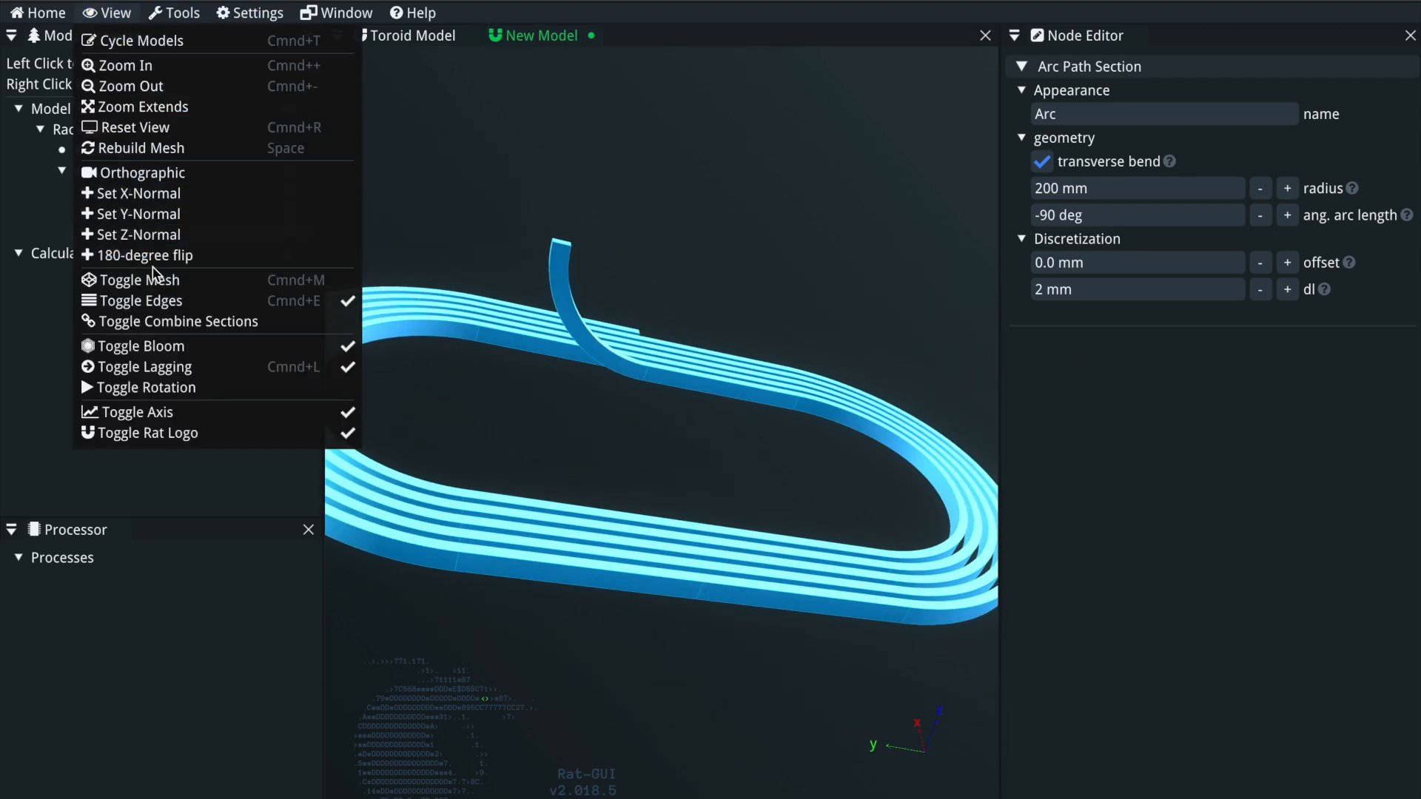
pyautogui.click(206, 285)
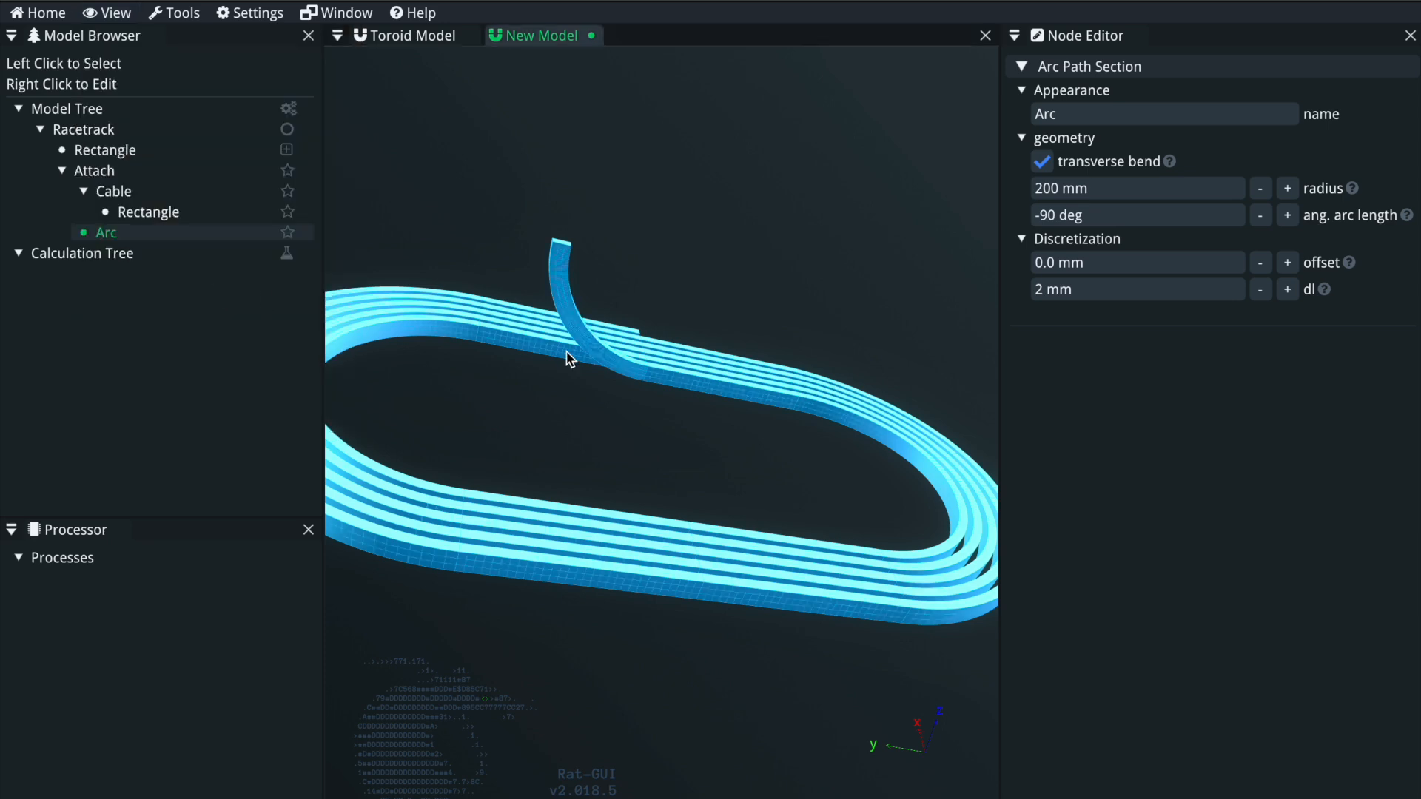
pyautogui.scroll(5, 571, 355)
# Step: Set the arc's element size (dl) to 10 mm and compare it with the cable's rectangle path
pyautogui.click(1139, 293)
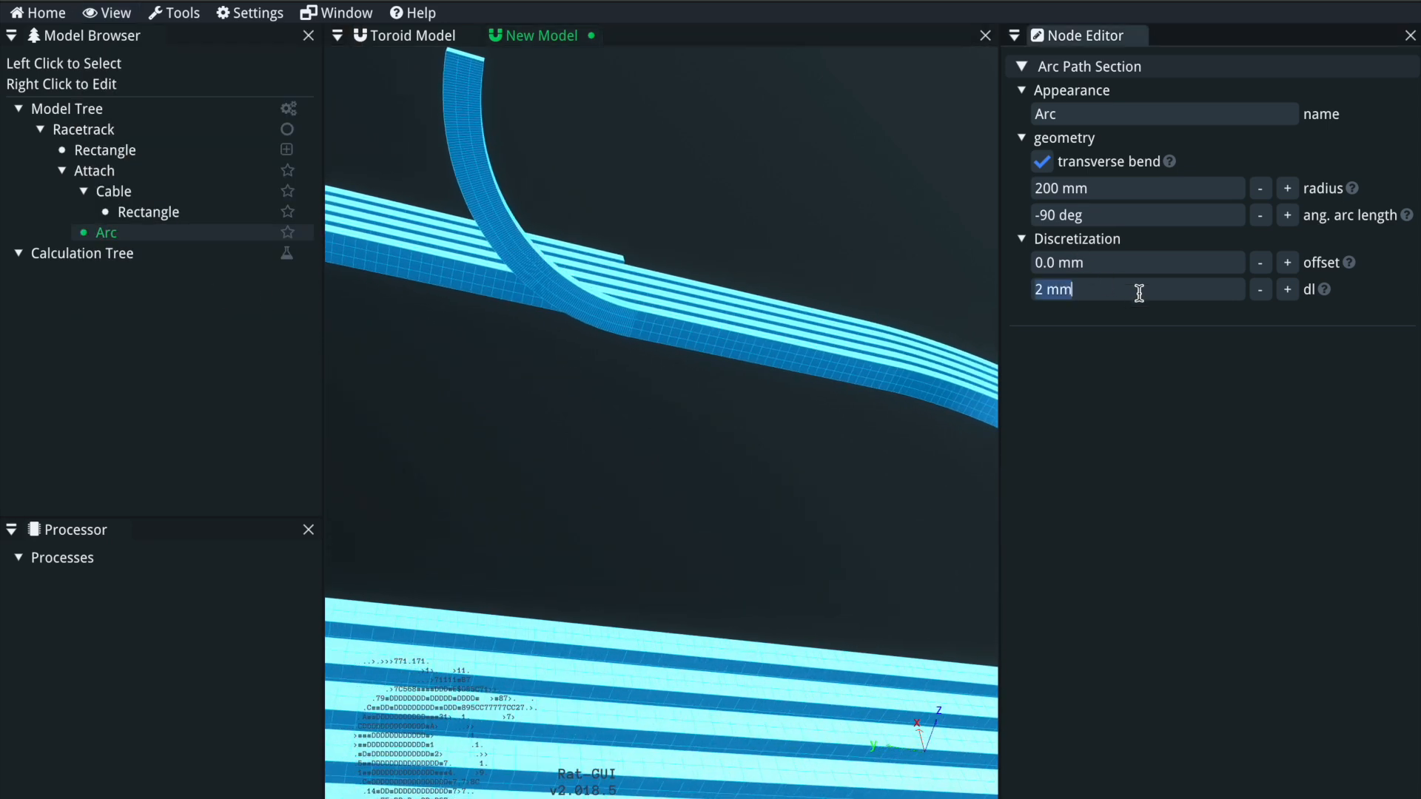
pyautogui.write('10')
pyautogui.press('Return')
pyautogui.moveTo(495, 444); pyautogui.dragTo(395, 306)
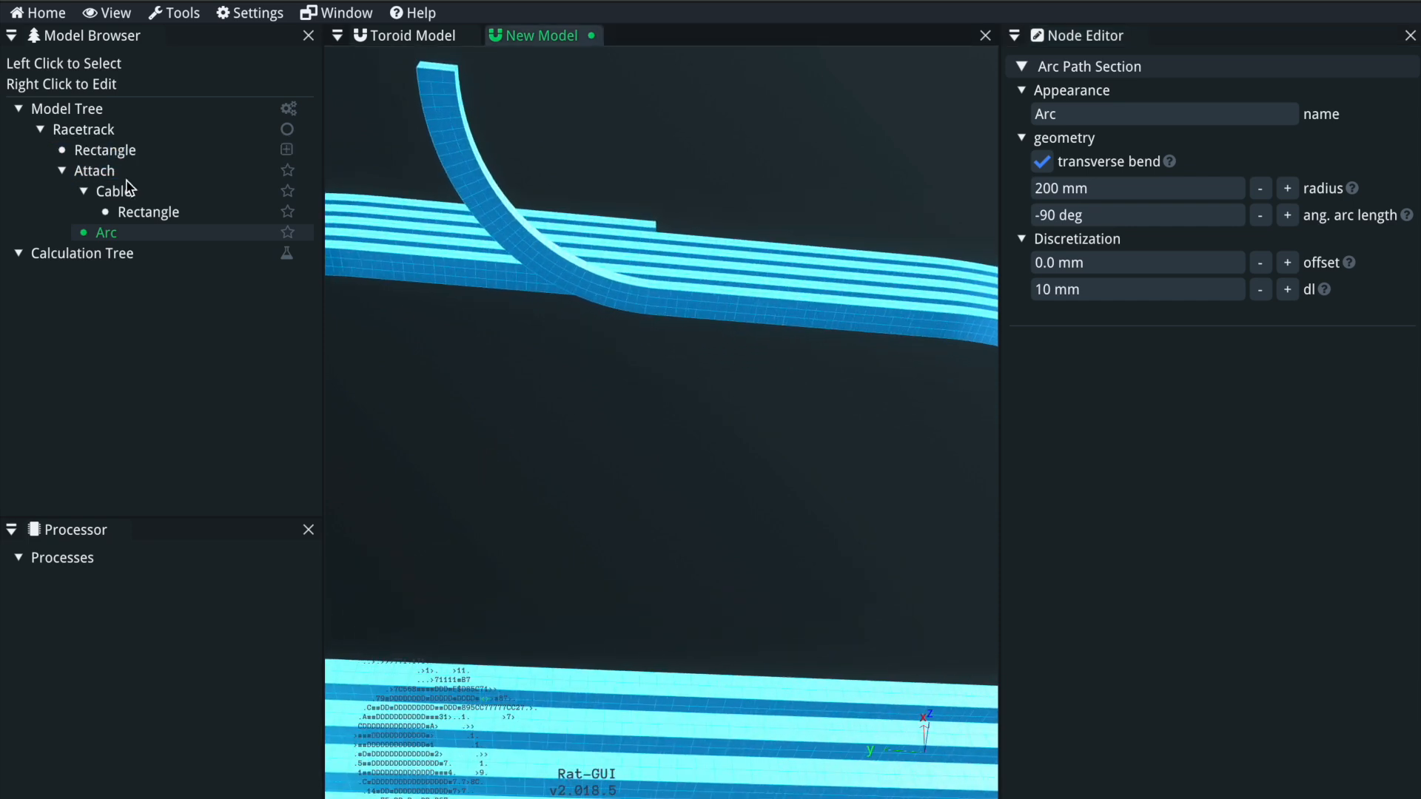
pyautogui.click(160, 213)
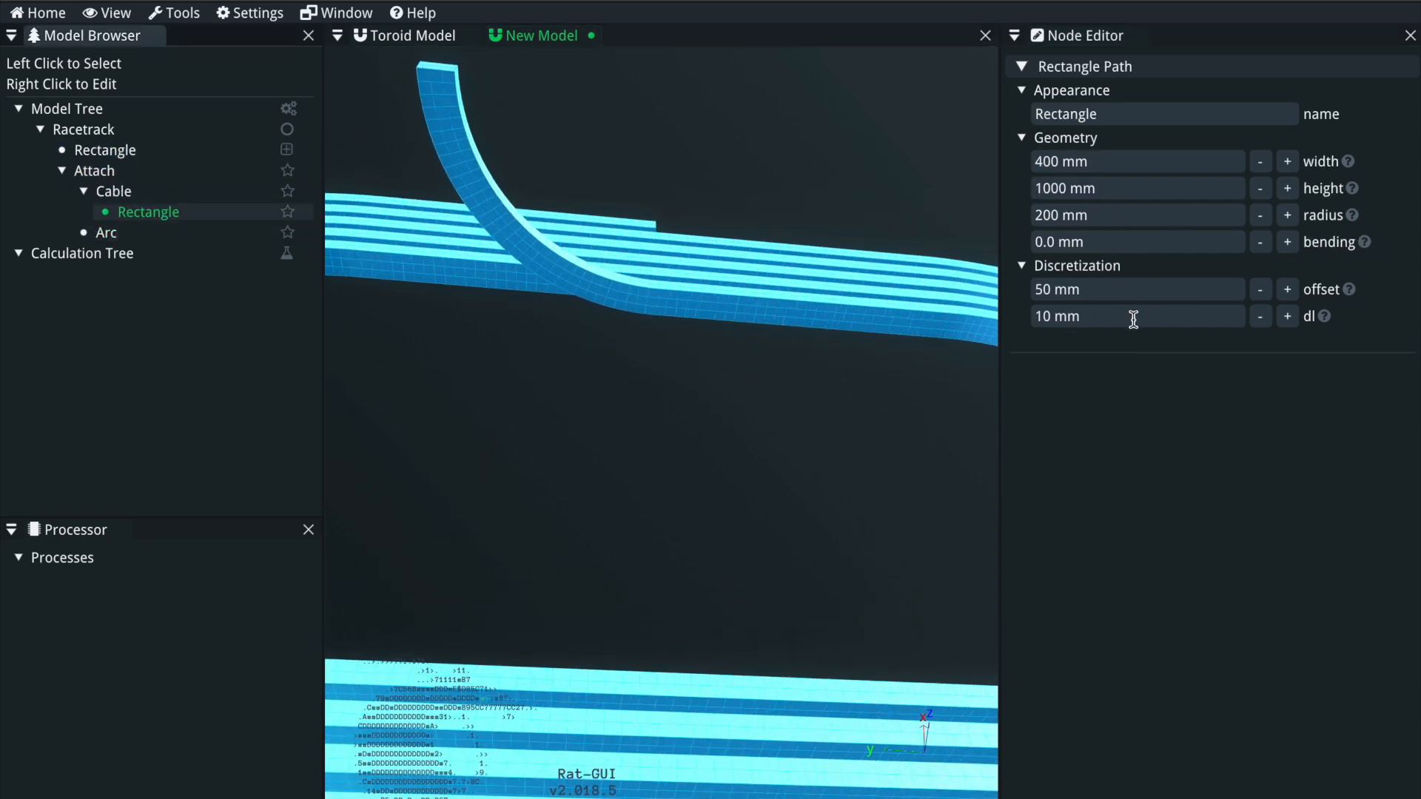
pyautogui.click(168, 232)
pyautogui.moveTo(762, 402); pyautogui.dragTo(767, 314)
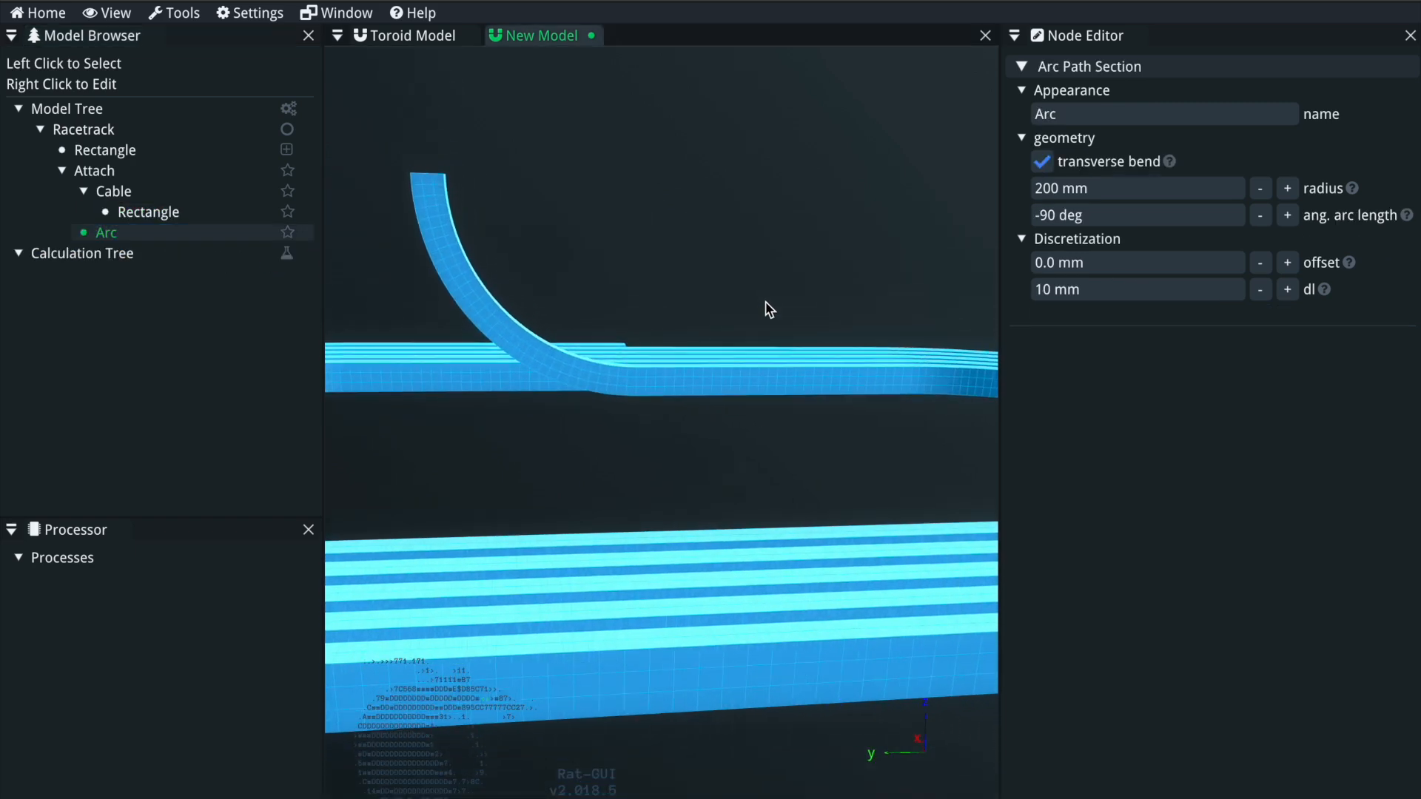
pyautogui.moveTo(772, 320); pyautogui.dragTo(681, 448)
pyautogui.moveTo(682, 296); pyautogui.dragTo(730, 273)
# Step: Add a second Arc section to the Attach group and view the extended lead
pyautogui.click(270, 213)
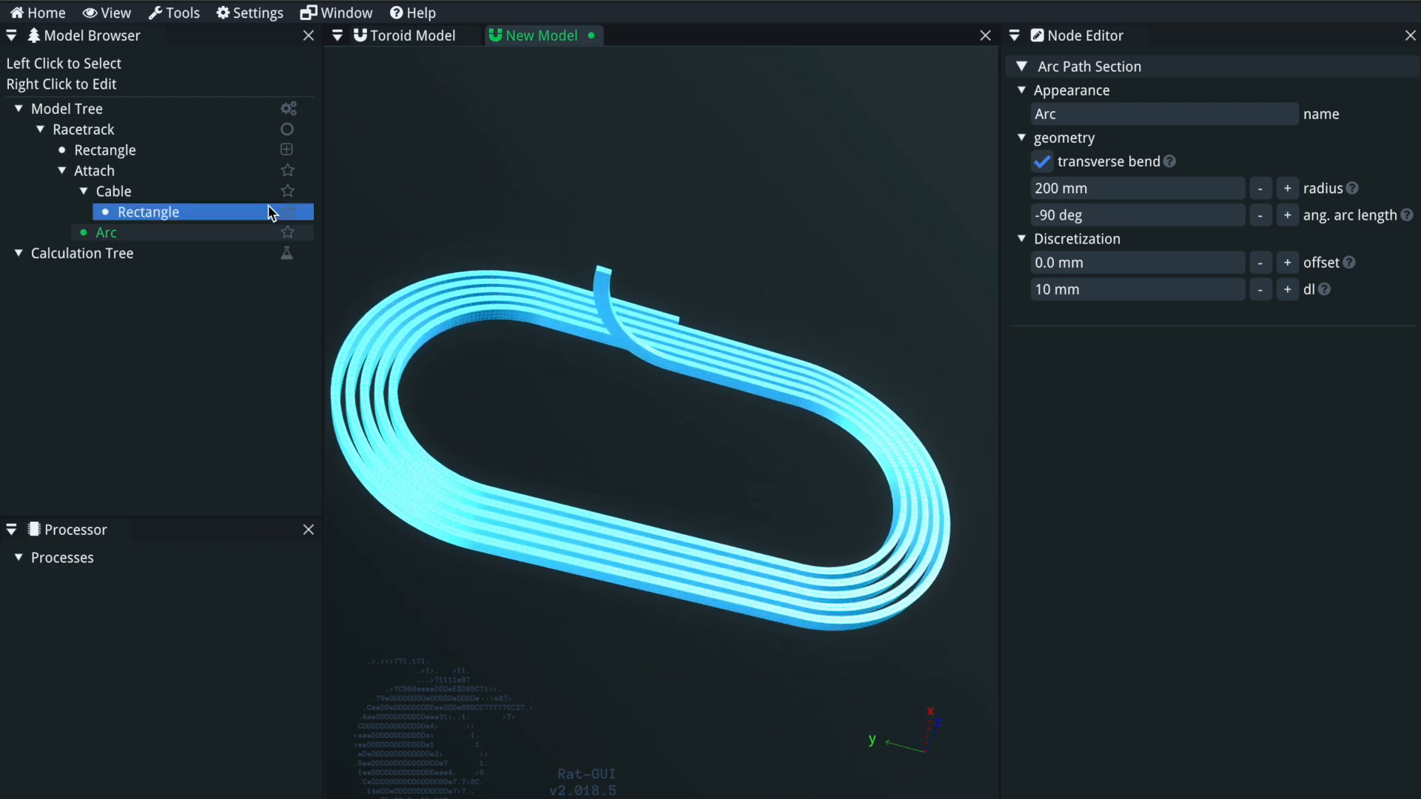
pyautogui.rightClick(110, 173)
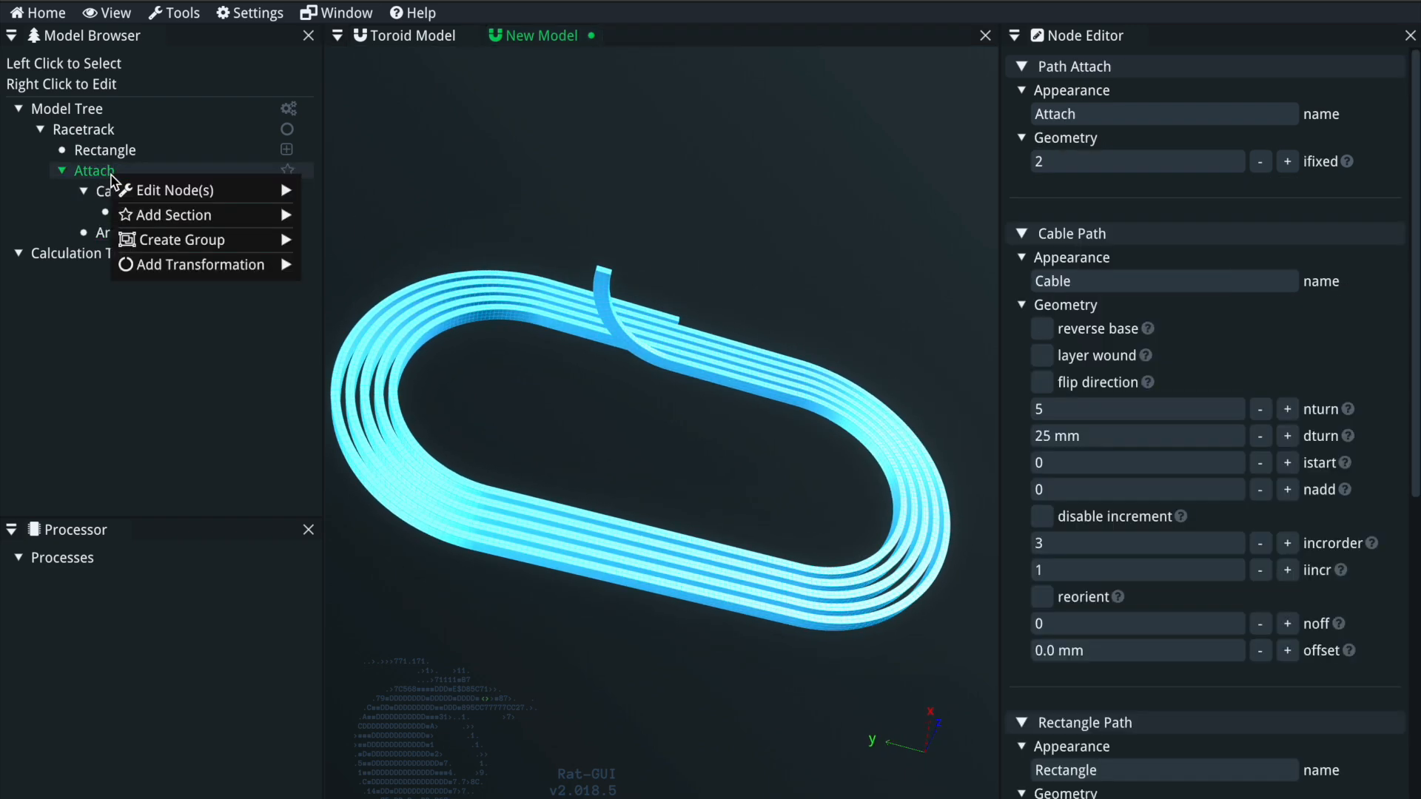
pyautogui.moveTo(228, 215)
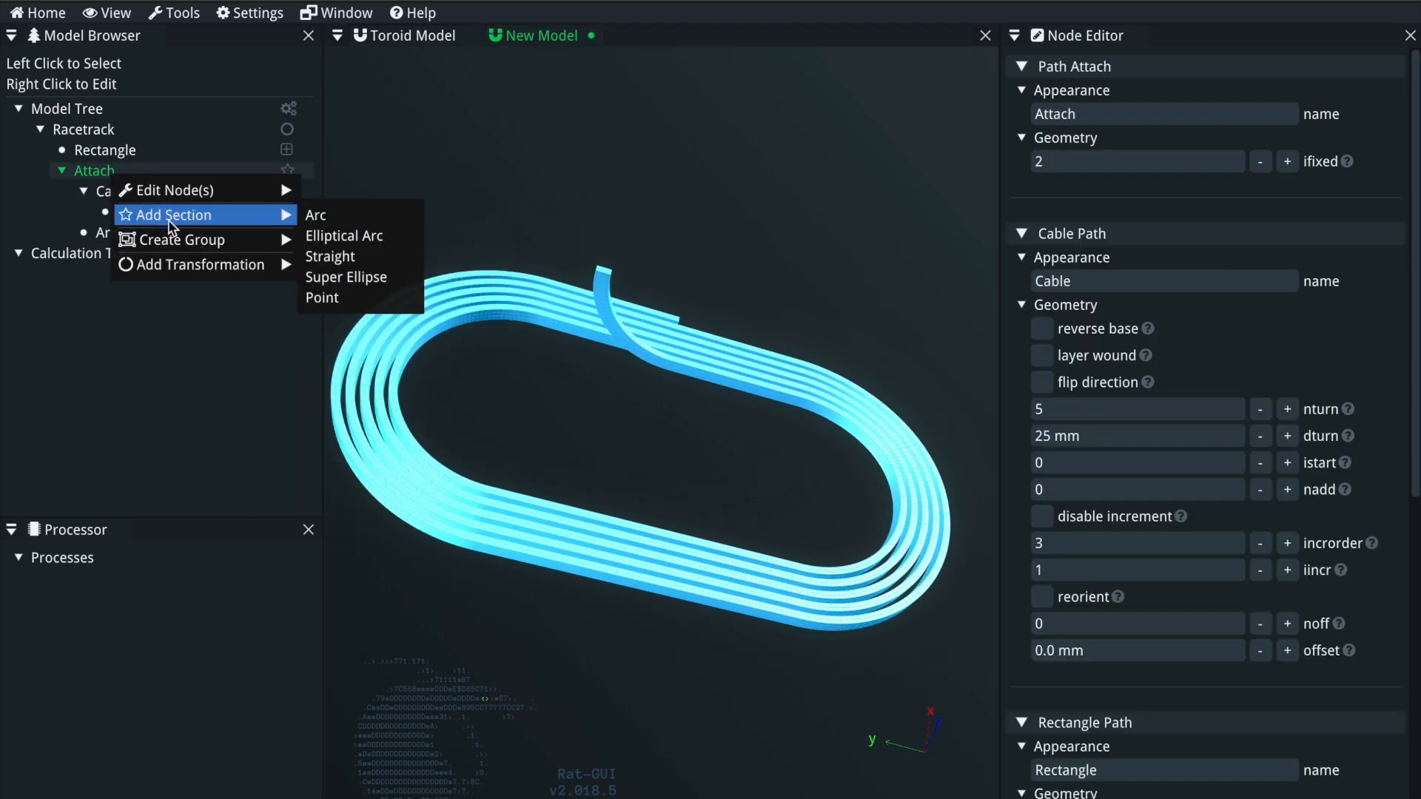
pyautogui.click(332, 222)
pyautogui.moveTo(580, 343); pyautogui.dragTo(692, 282)
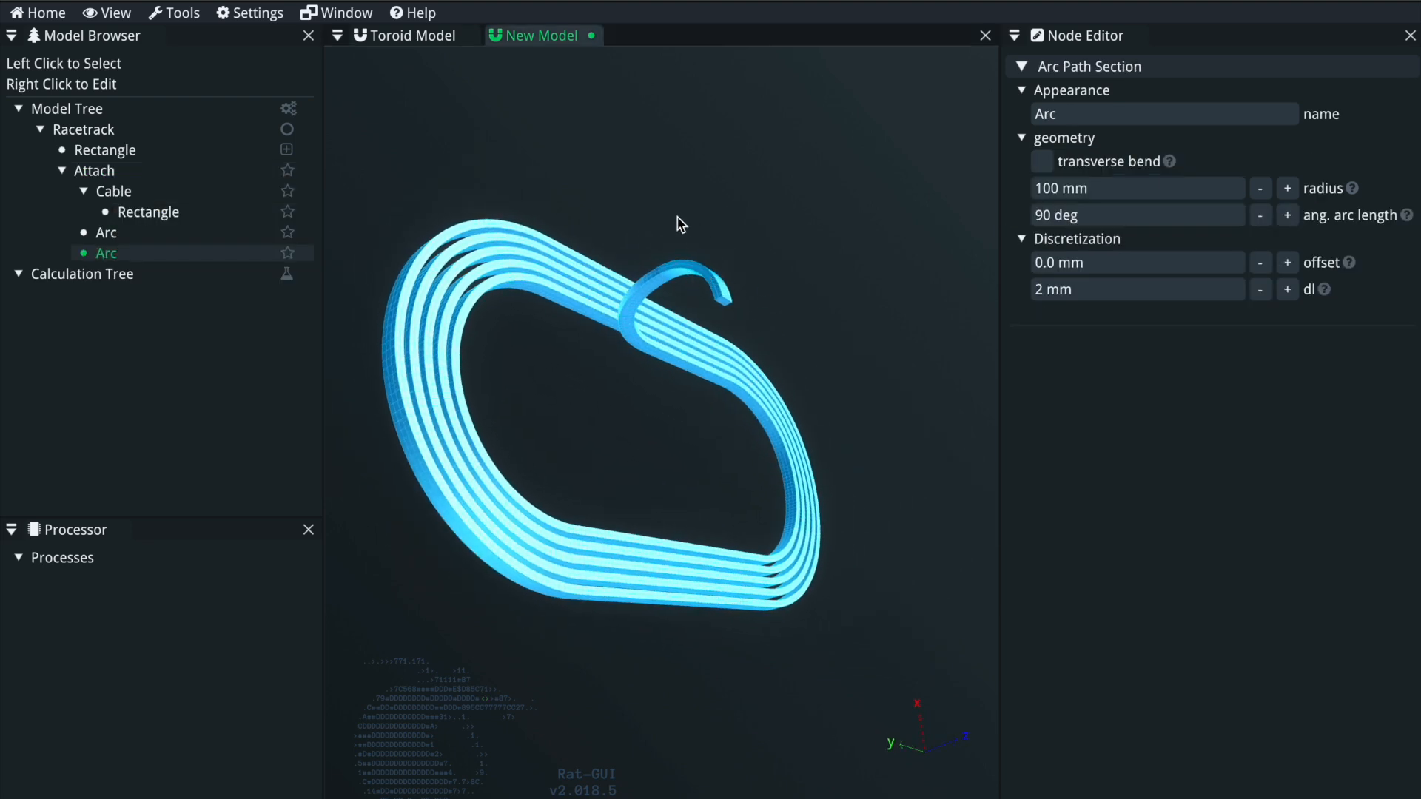
# Step: Move the second arc ahead of the cable in the Attach group
pyautogui.click(87, 191)
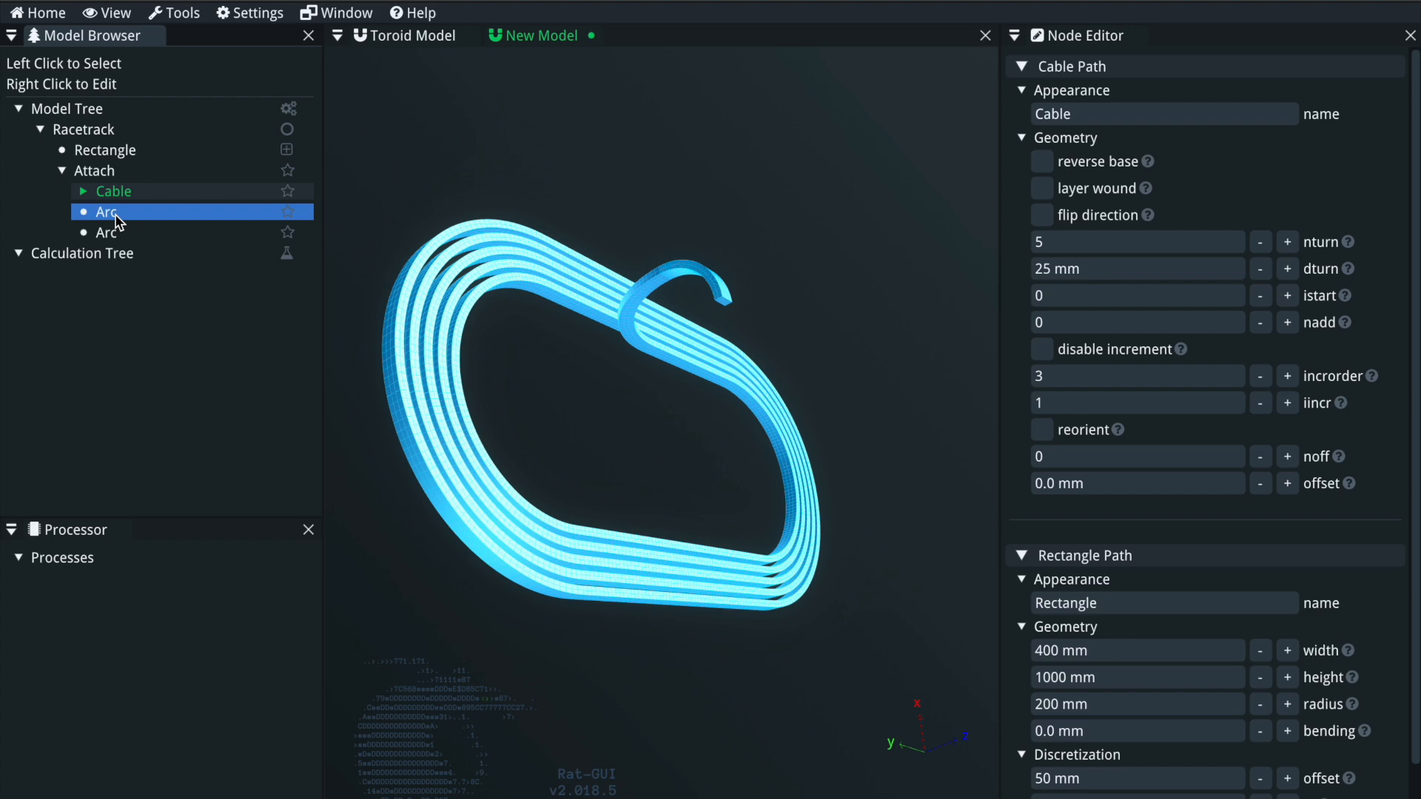
pyautogui.click(107, 213)
pyautogui.press('Down')
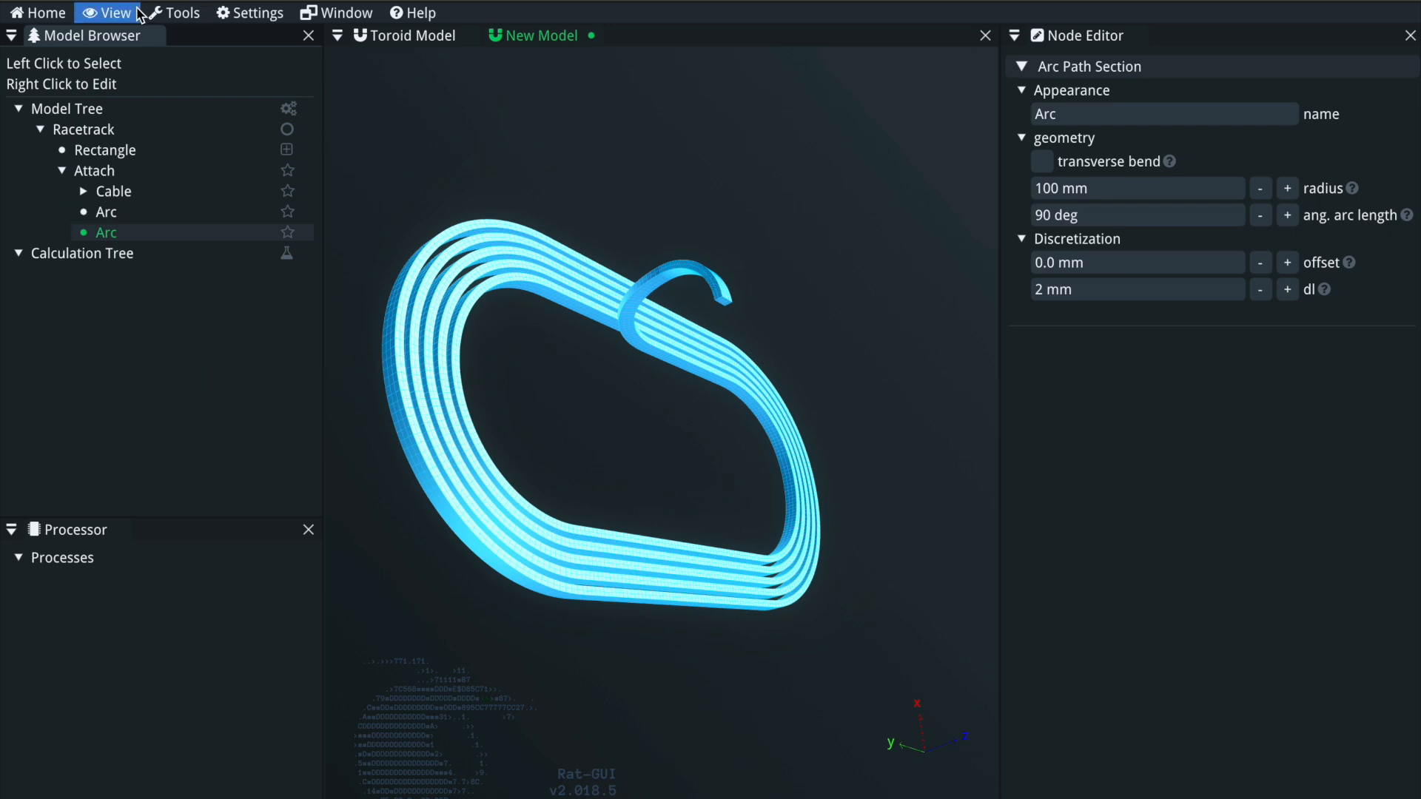
pyautogui.click(108, 12)
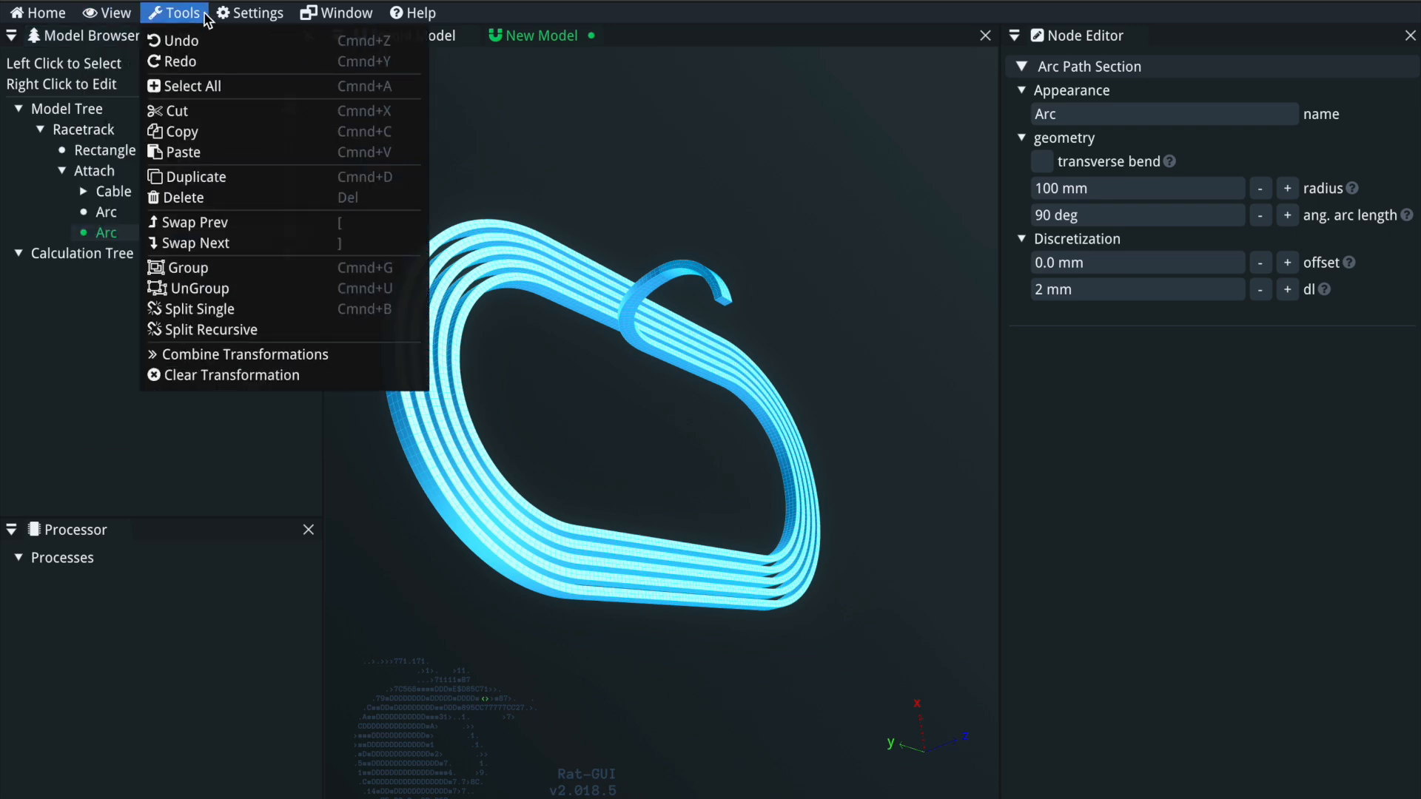
pyautogui.click(298, 227)
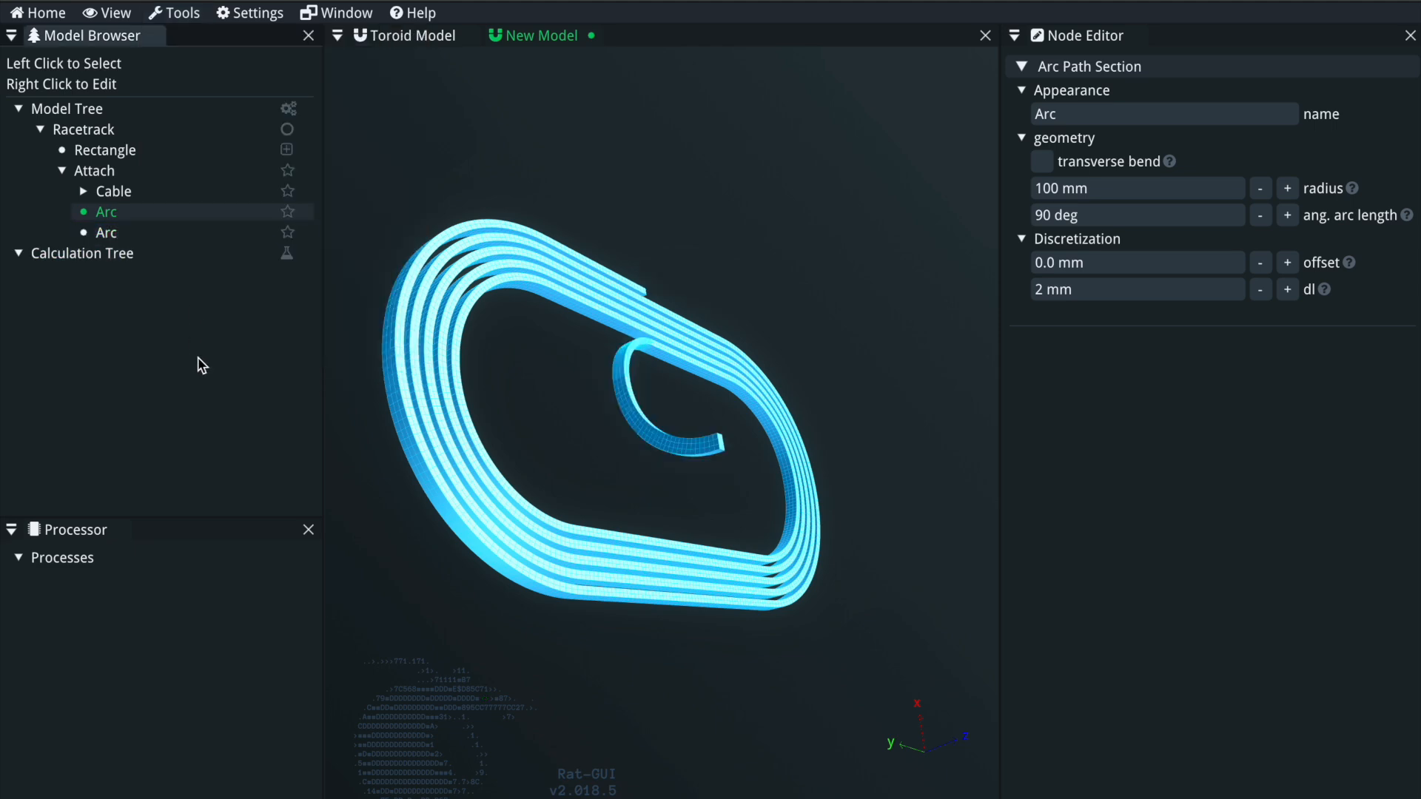
pyautogui.hotkey('ctrl', 'Up')
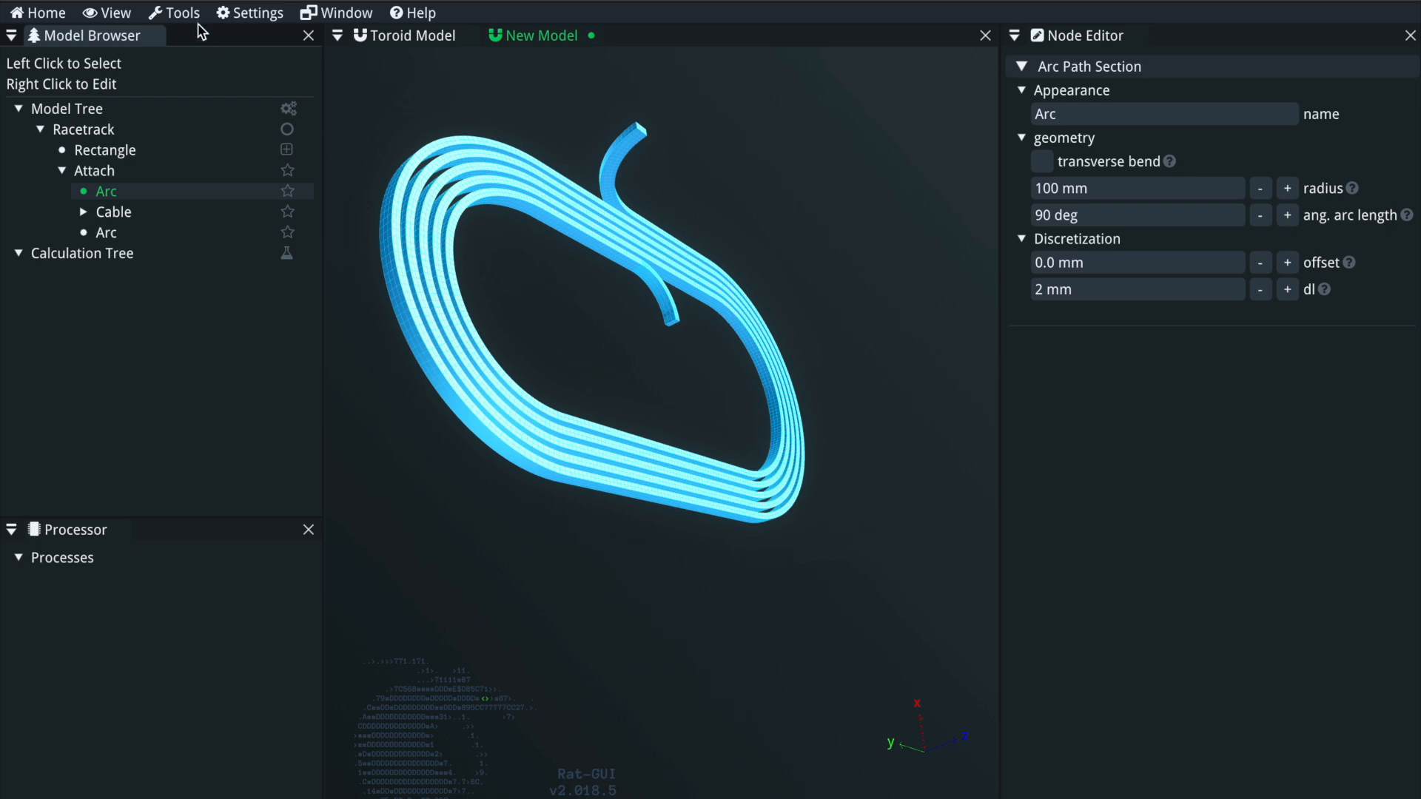
# Step: Examine the arcs at both cable ends, toggling the first arc's transverse bend on and back off
pyautogui.click(177, 18)
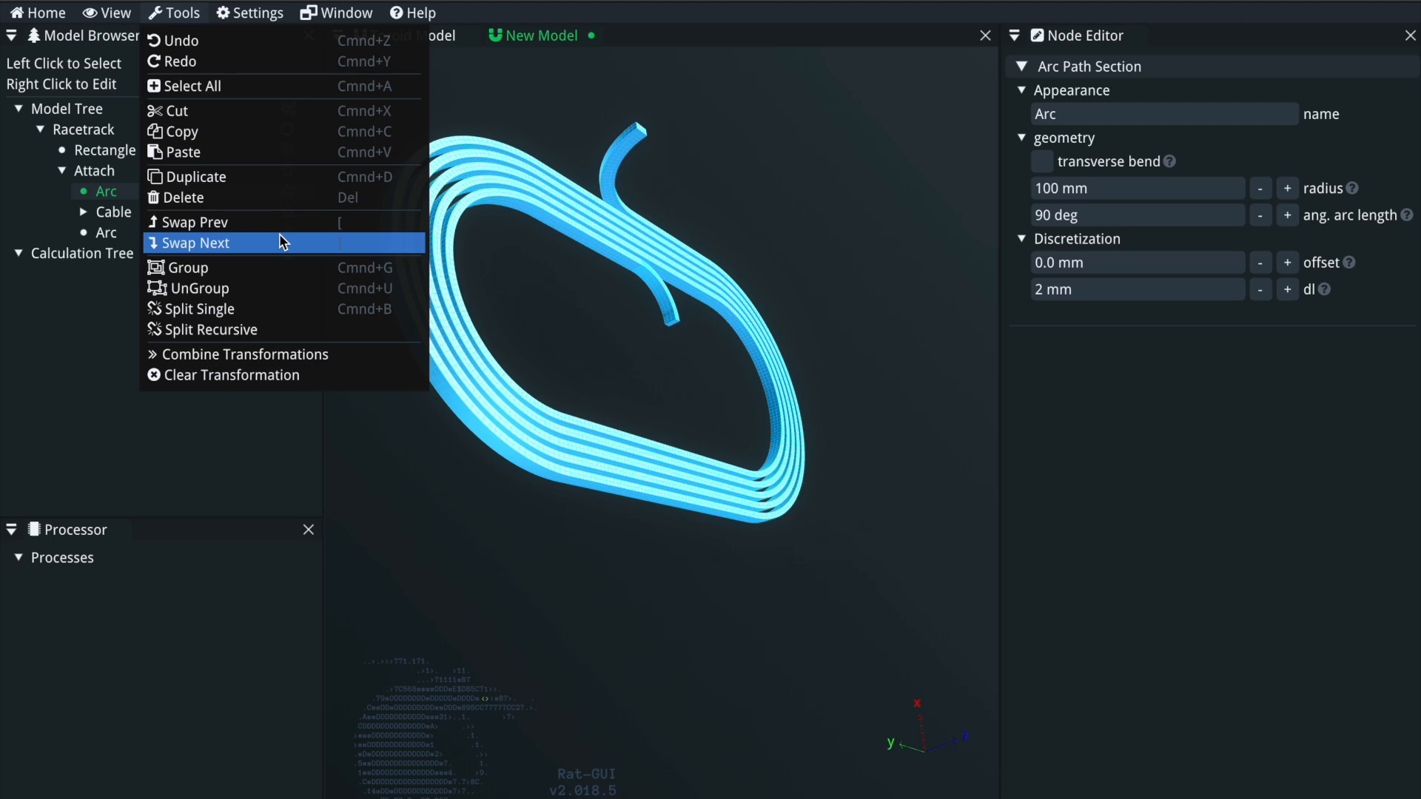
pyautogui.click(504, 511)
pyautogui.moveTo(500, 522); pyautogui.dragTo(795, 230)
pyautogui.click(302, 194)
pyautogui.click(206, 191)
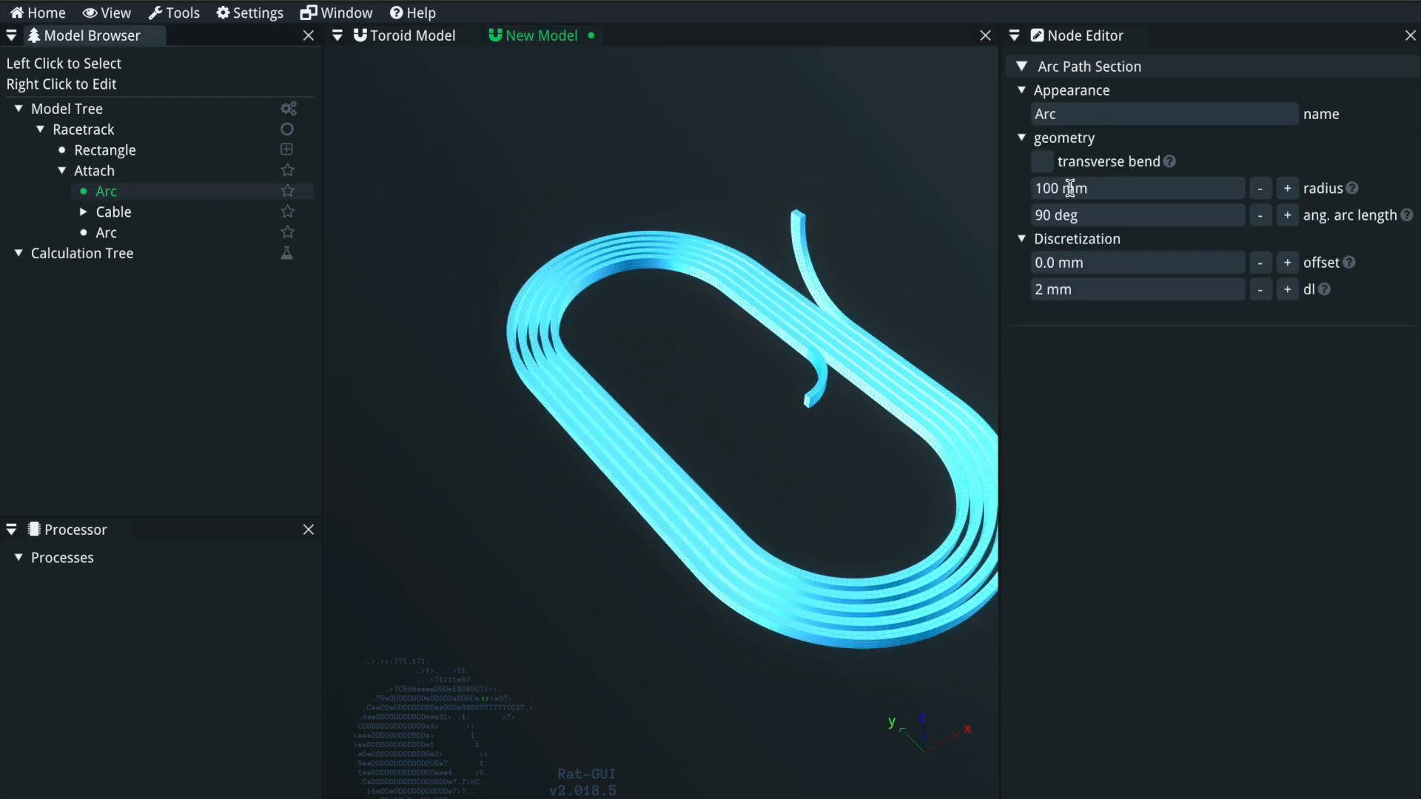
pyautogui.moveTo(844, 382); pyautogui.dragTo(717, 378)
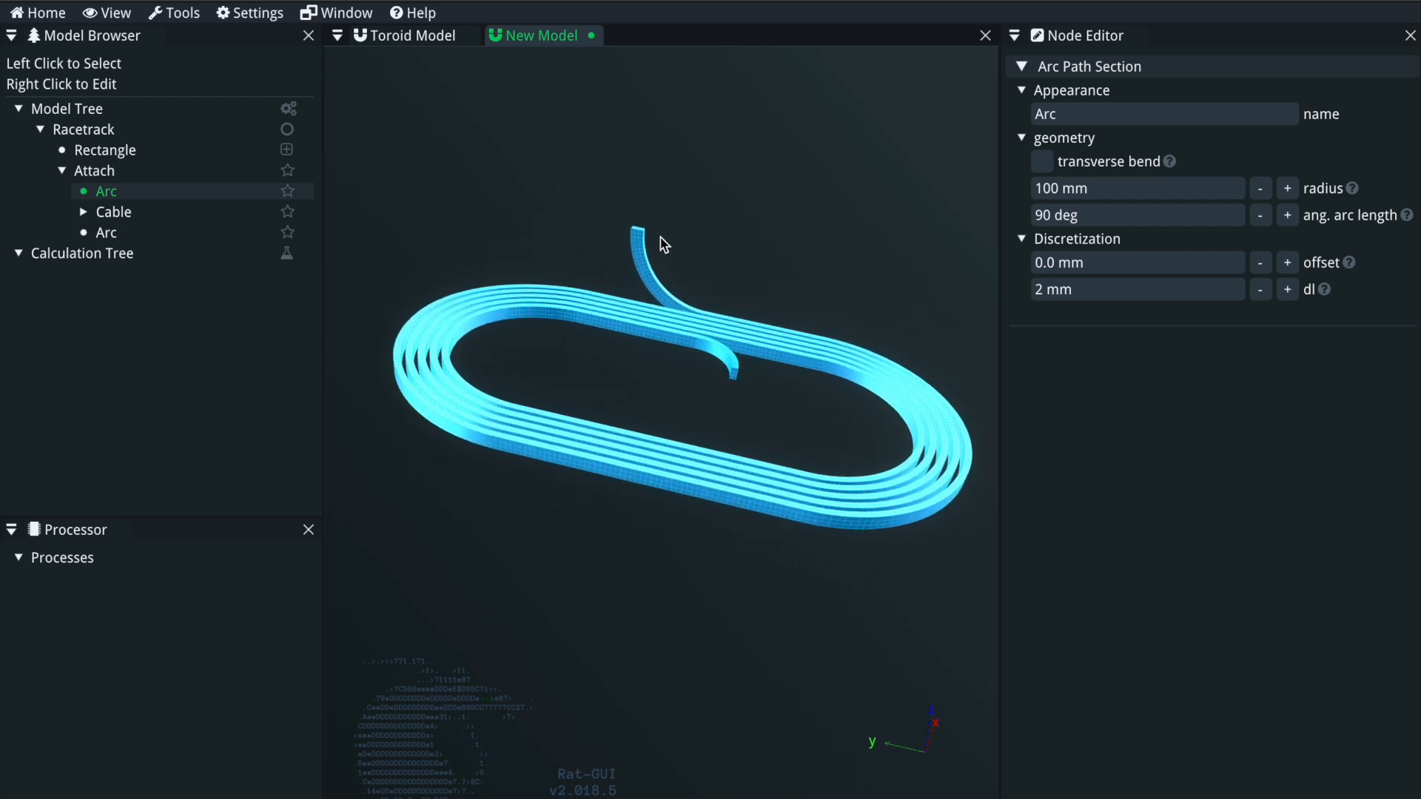
pyautogui.moveTo(612, 342); pyautogui.dragTo(659, 415)
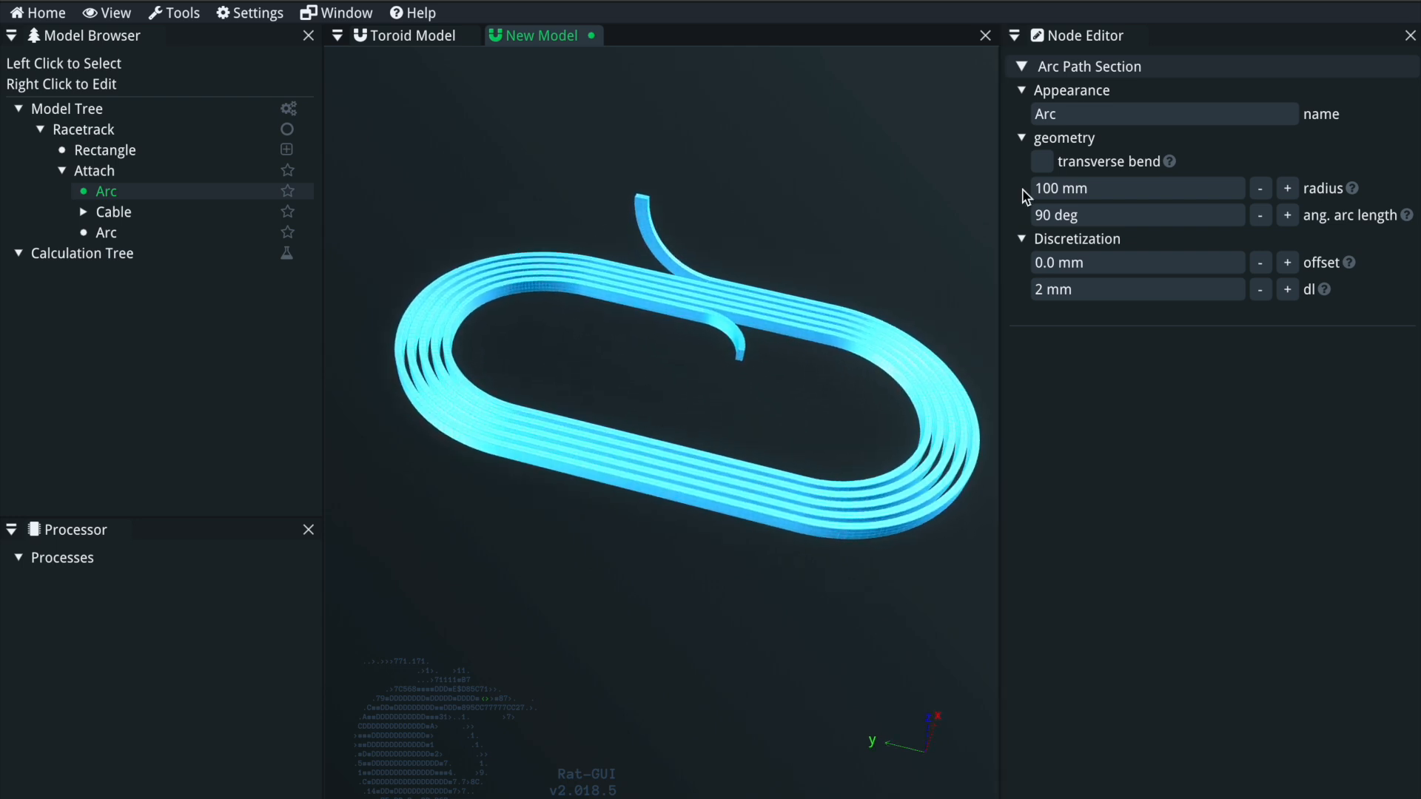
pyautogui.click(1044, 163)
pyautogui.click(1044, 162)
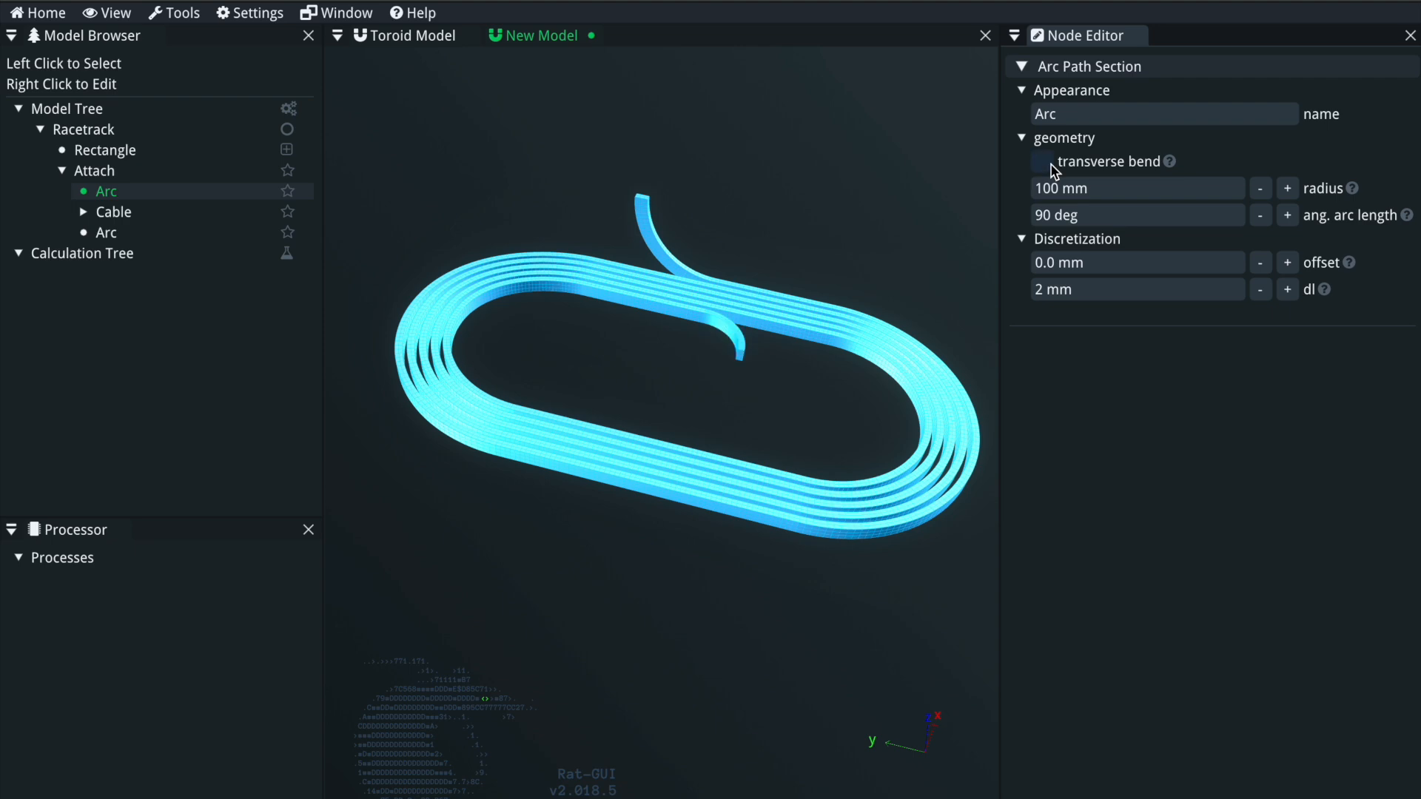
# Step: Compare the placement and settings of the arcs before and after the cable
pyautogui.click(179, 234)
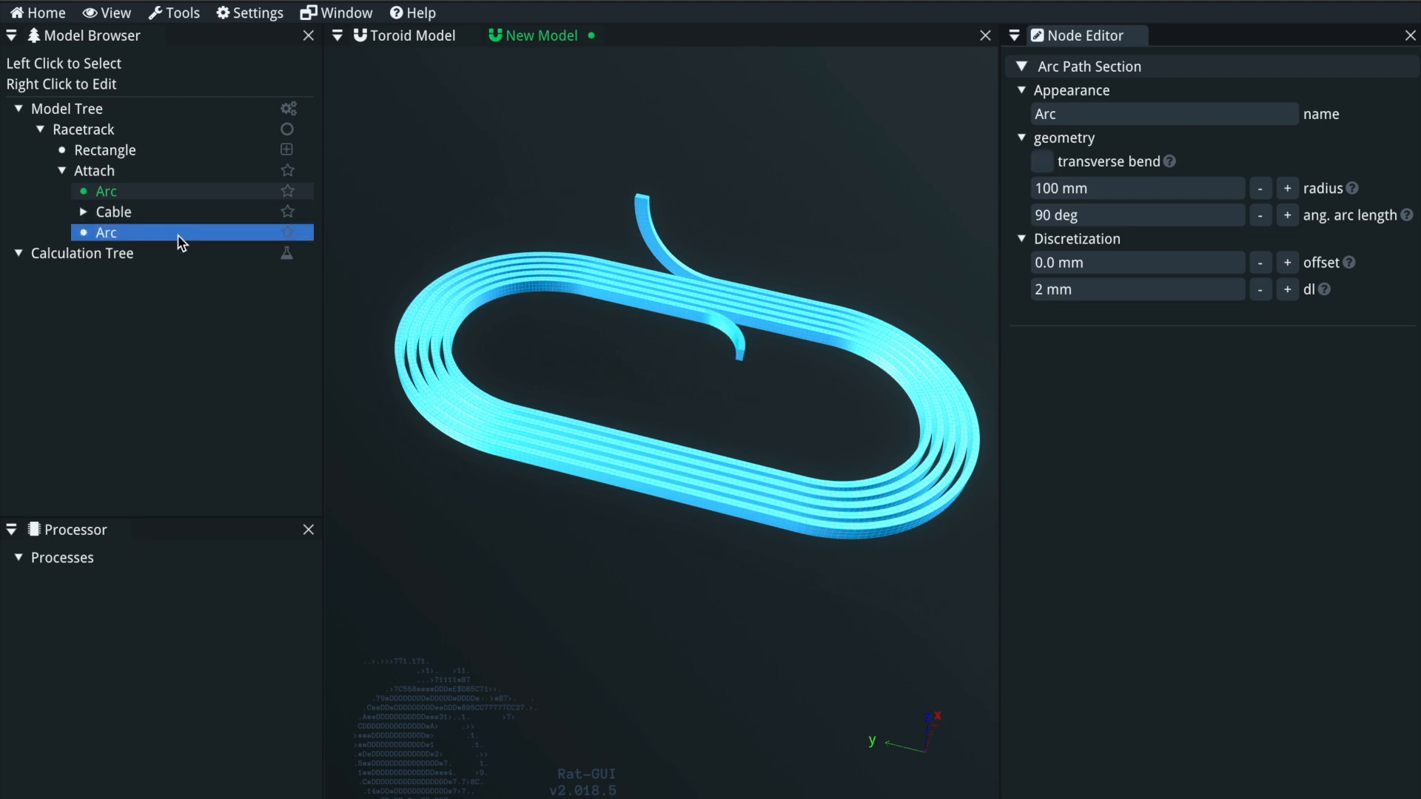
pyautogui.click(800, 342)
pyautogui.moveTo(800, 343); pyautogui.dragTo(864, 412)
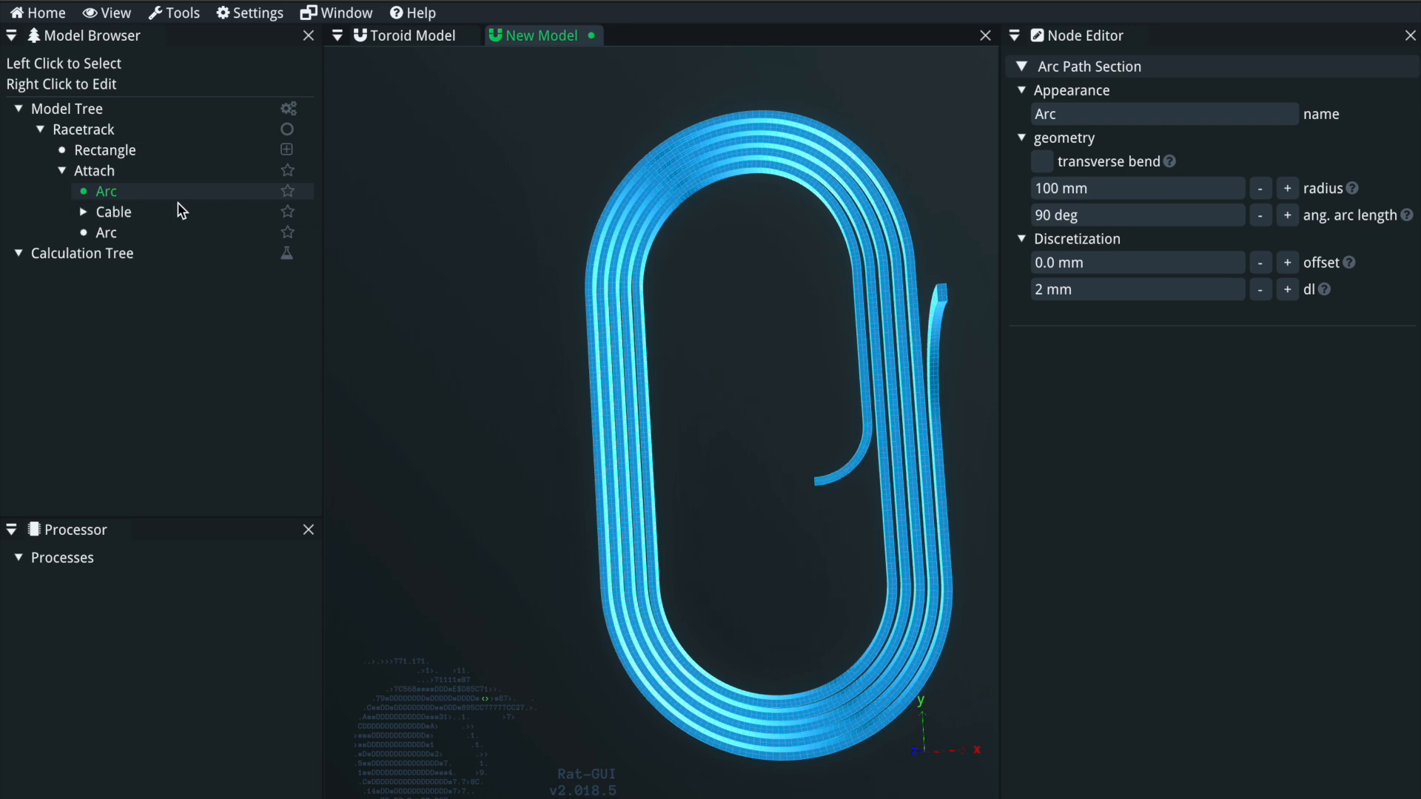
pyautogui.click(159, 232)
pyautogui.moveTo(886, 385)
pyautogui.mouseDown()
pyautogui.moveTo(903, 270)
pyautogui.moveTo(891, 302)
pyautogui.mouseUp()
pyautogui.moveTo(885, 384); pyautogui.dragTo(866, 580)
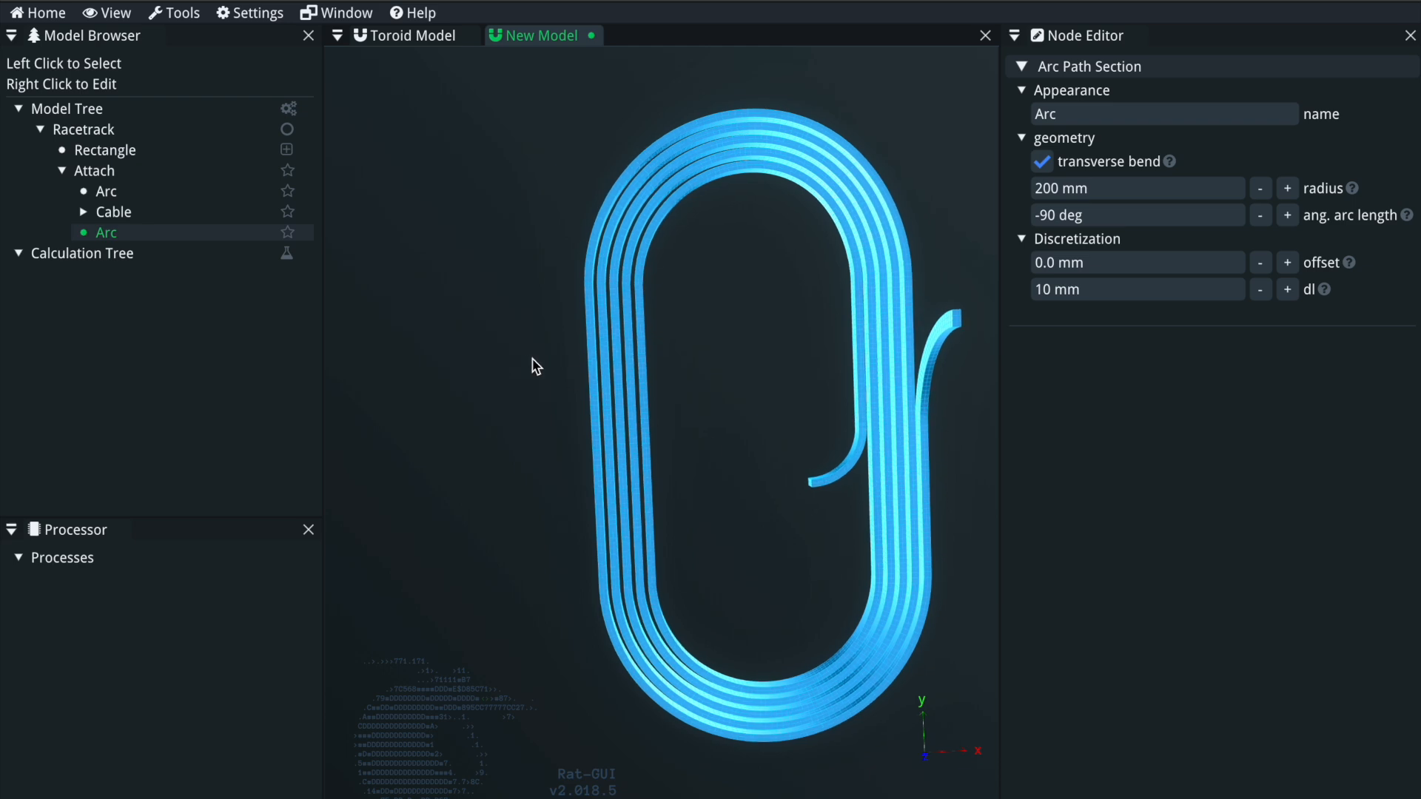
# Step: Enable transverse bend on the arc that precedes the cable
pyautogui.click(178, 194)
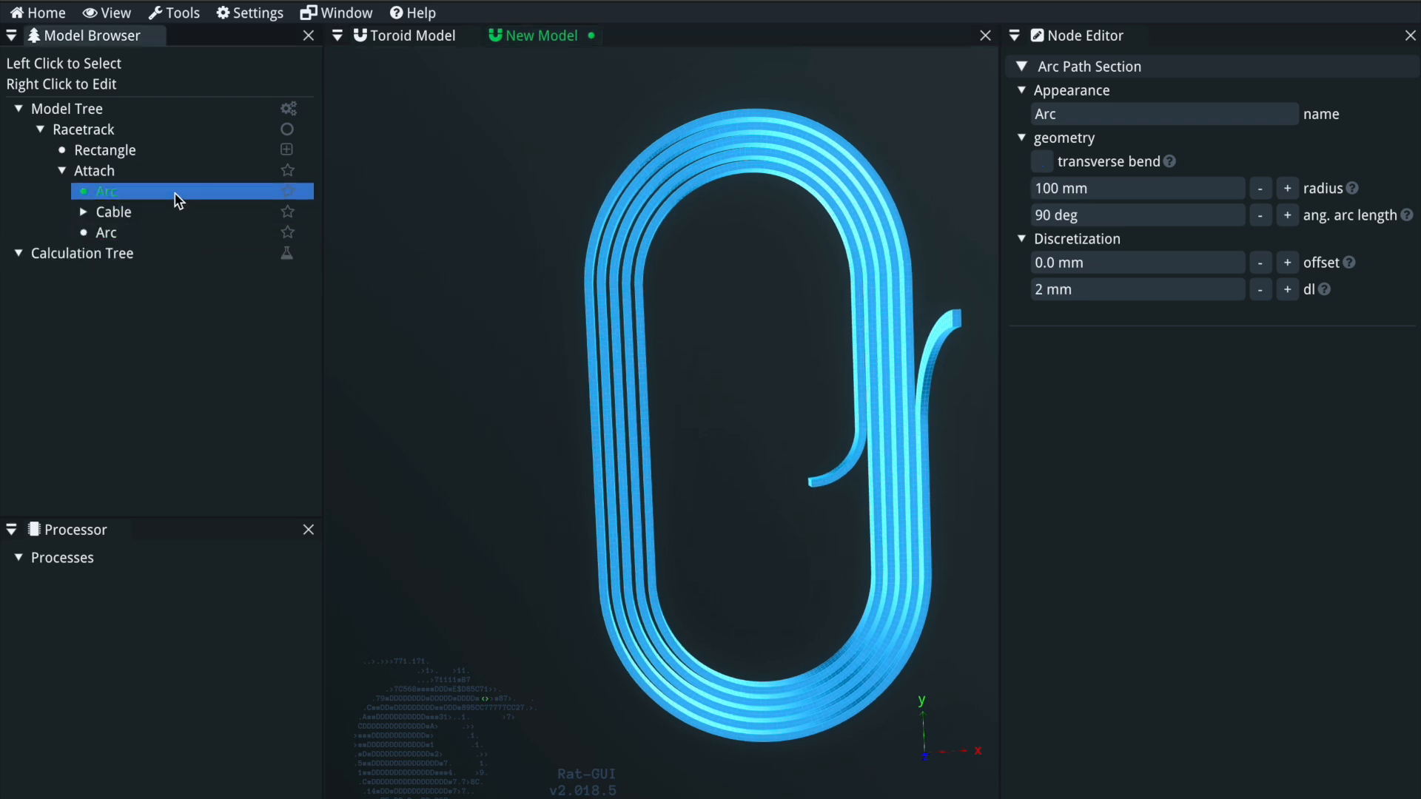
pyautogui.click(1042, 162)
pyautogui.moveTo(954, 375); pyautogui.dragTo(925, 318)
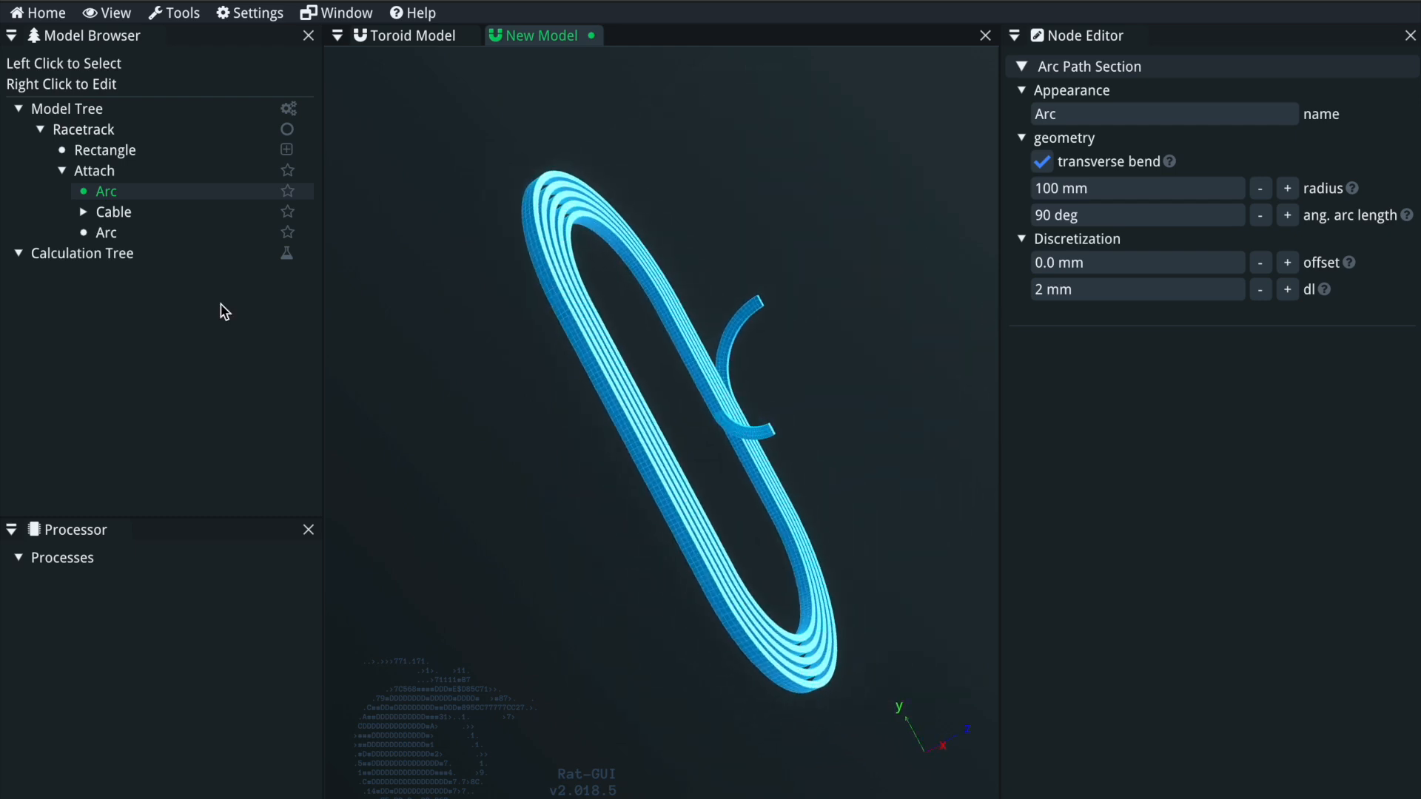
# Step: Disable transverse bend on the arc that follows the cable and view both leads
pyautogui.click(181, 233)
pyautogui.click(1041, 165)
pyautogui.moveTo(747, 463); pyautogui.dragTo(444, 311)
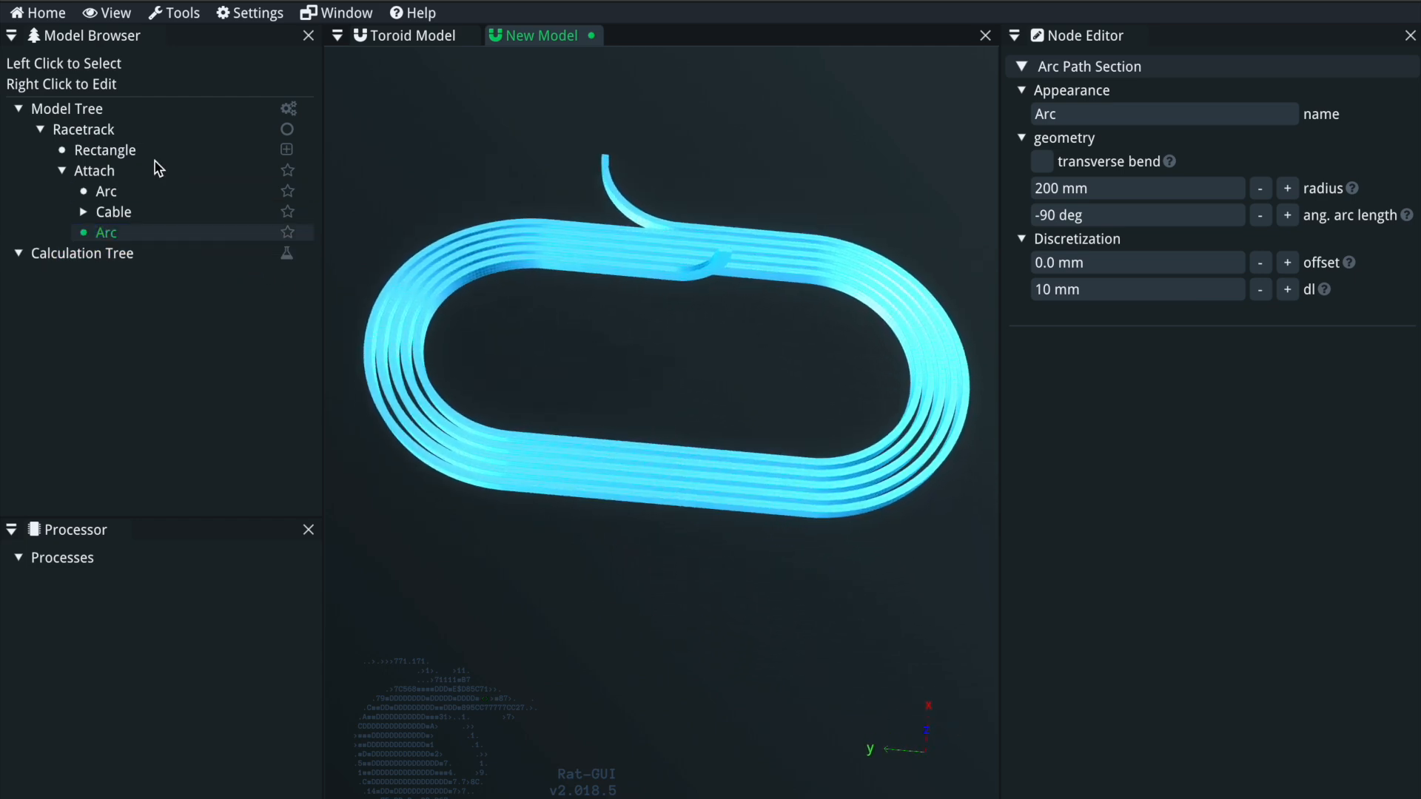
# Step: Add a straight section at the end of the attach path and set its length to 200 mm
pyautogui.rightClick(139, 173)
pyautogui.moveTo(197, 210)
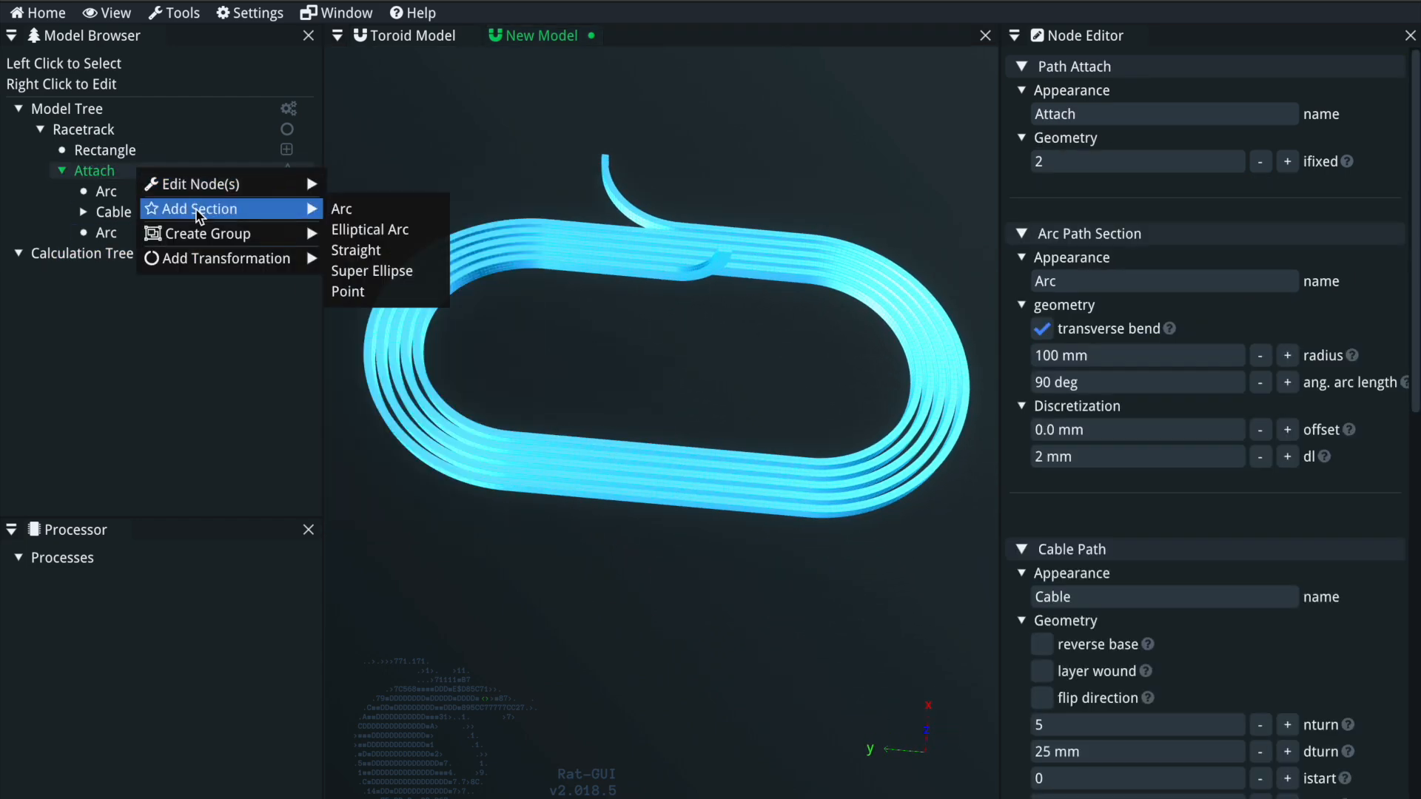
pyautogui.click(357, 251)
pyautogui.moveTo(628, 304); pyautogui.dragTo(592, 457)
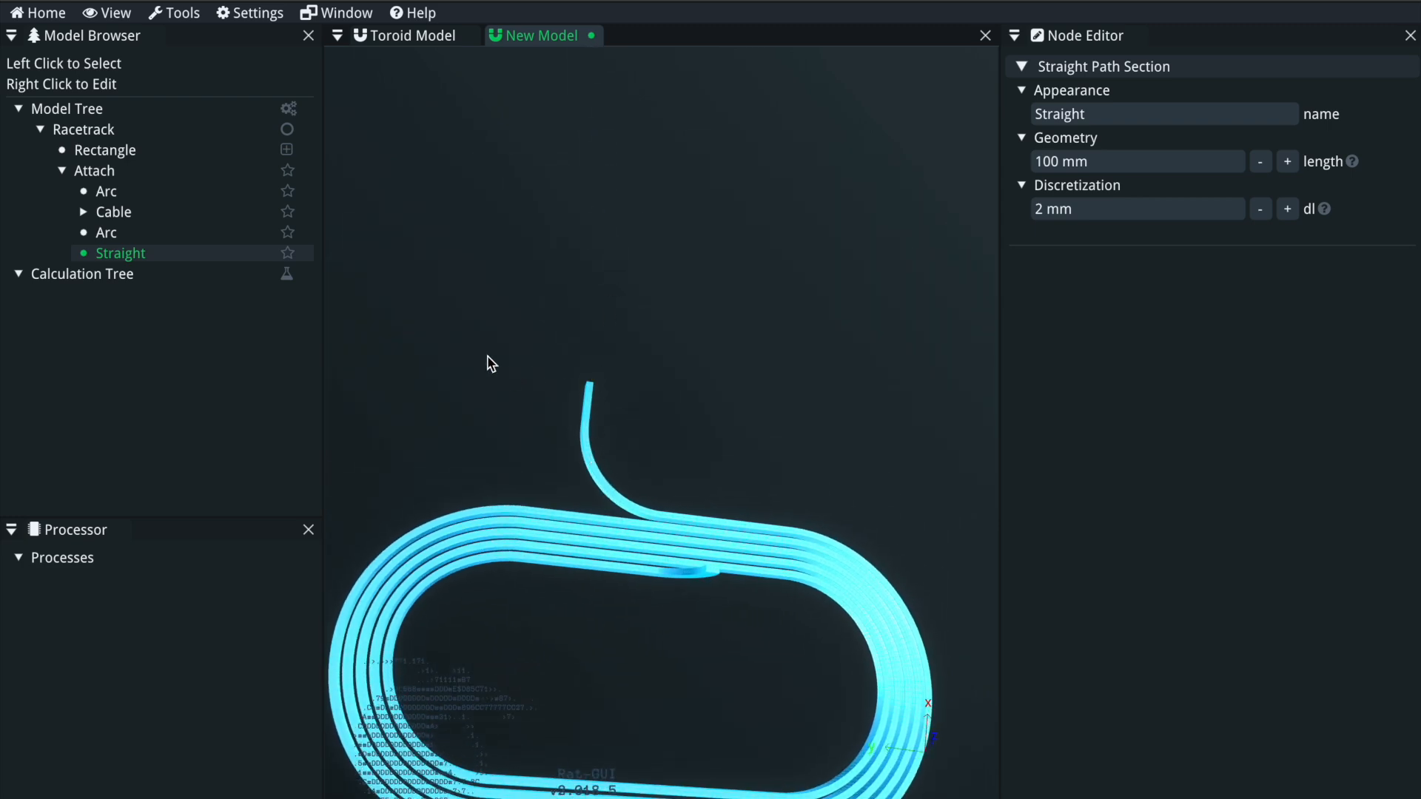
pyautogui.click(1146, 161)
pyautogui.write('200')
pyautogui.press('Return')
pyautogui.moveTo(681, 568); pyautogui.dragTo(577, 409)
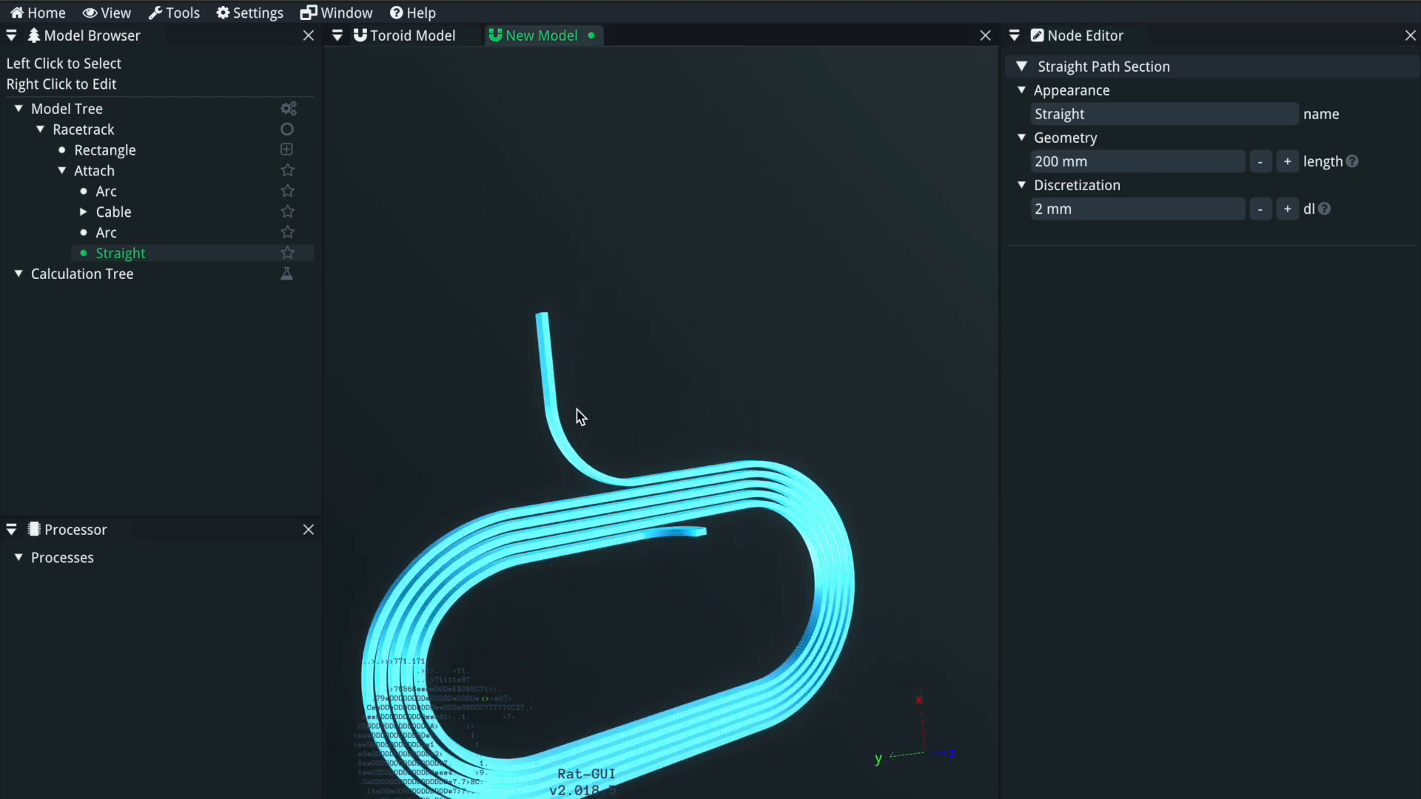
# Step: Set the angular arc length of the arc that follows the cable to -45 deg and inspect the lead
pyautogui.click(111, 233)
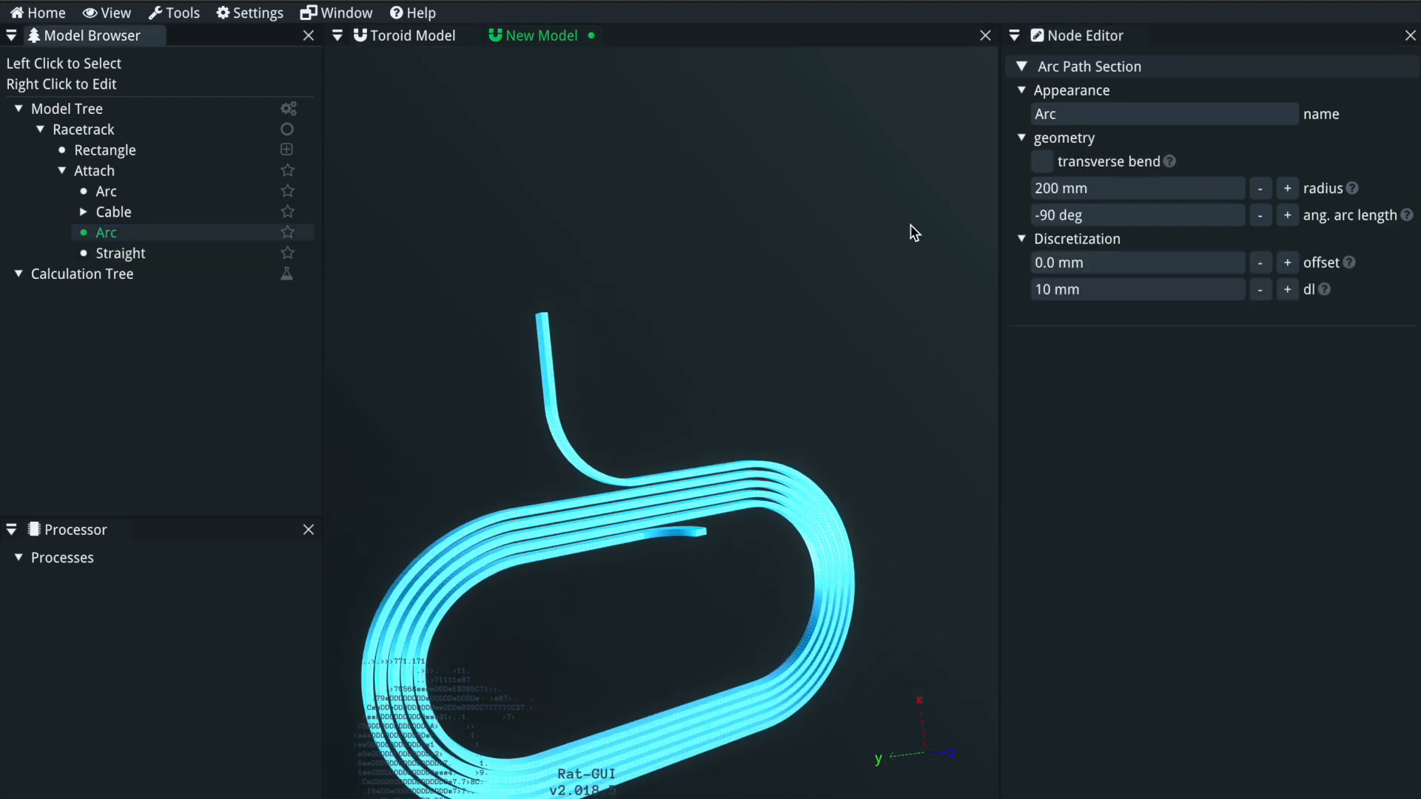
pyautogui.click(1116, 216)
pyautogui.write('-45')
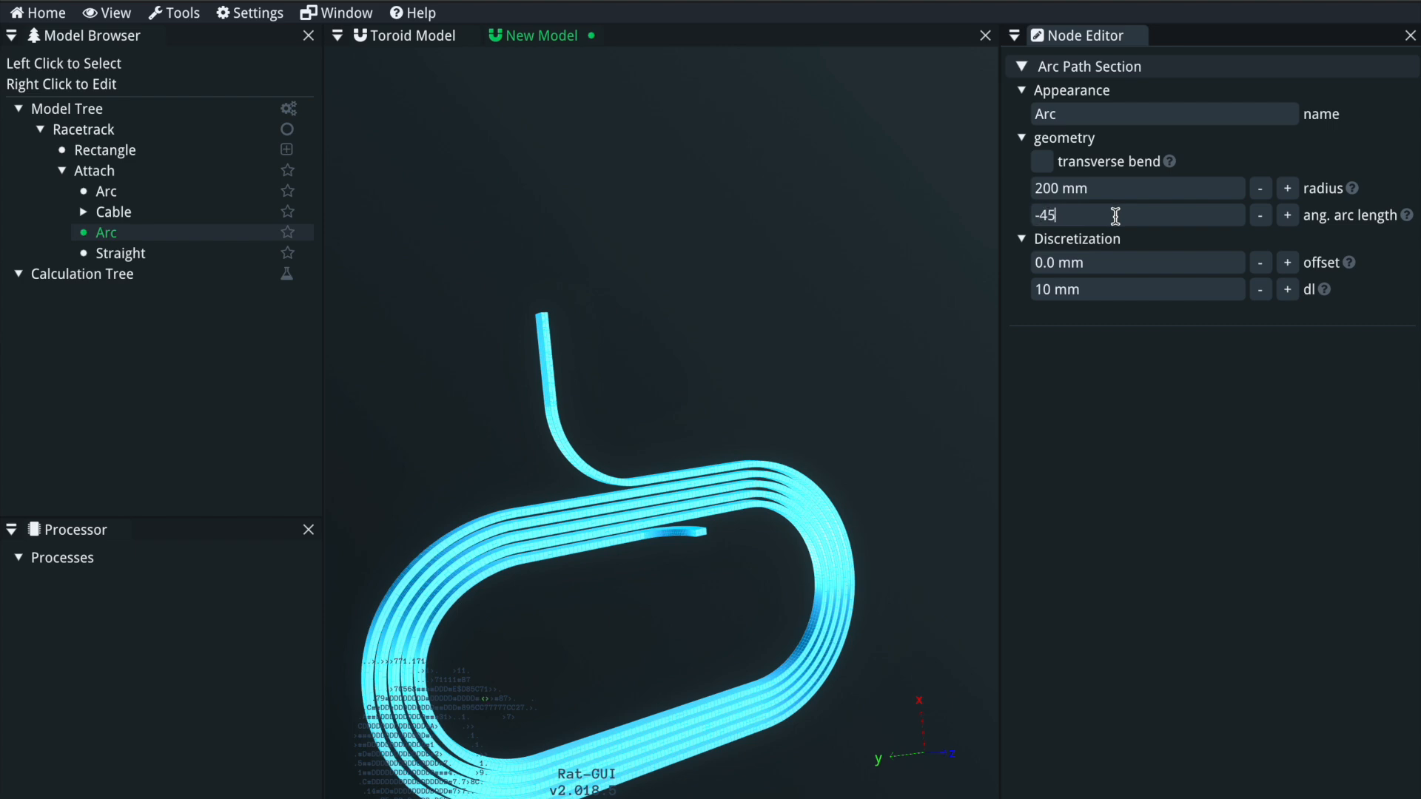
pyautogui.press('Return')
pyautogui.moveTo(672, 507); pyautogui.dragTo(508, 418)
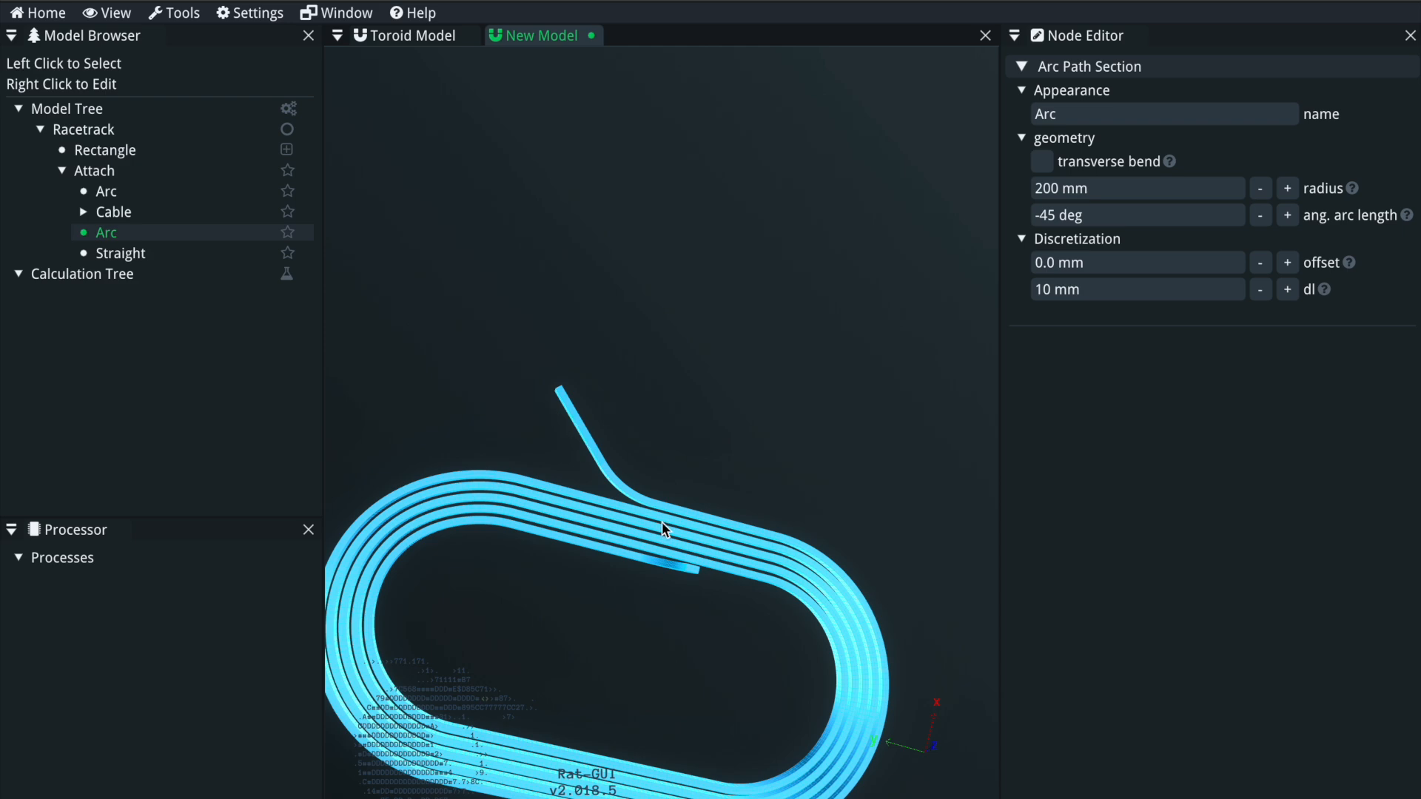
pyautogui.moveTo(650, 513); pyautogui.dragTo(577, 655)
pyautogui.moveTo(460, 590); pyautogui.dragTo(656, 355, button='middle')
pyautogui.moveTo(657, 356); pyautogui.dragTo(684, 540)
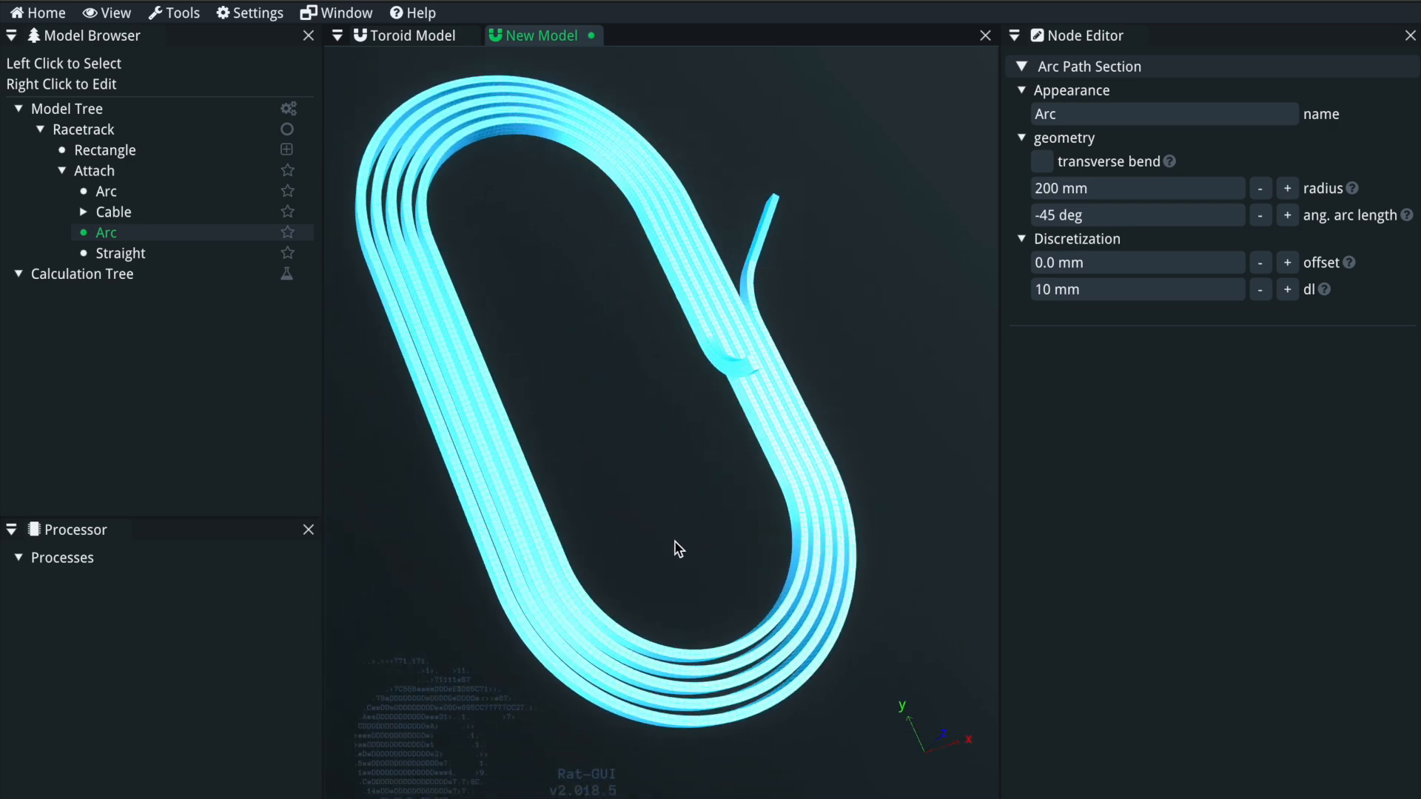
# Step: Examine the attach path's ifixed setting and its section order, with the settings of the individual sections collapsed
pyautogui.click(130, 174)
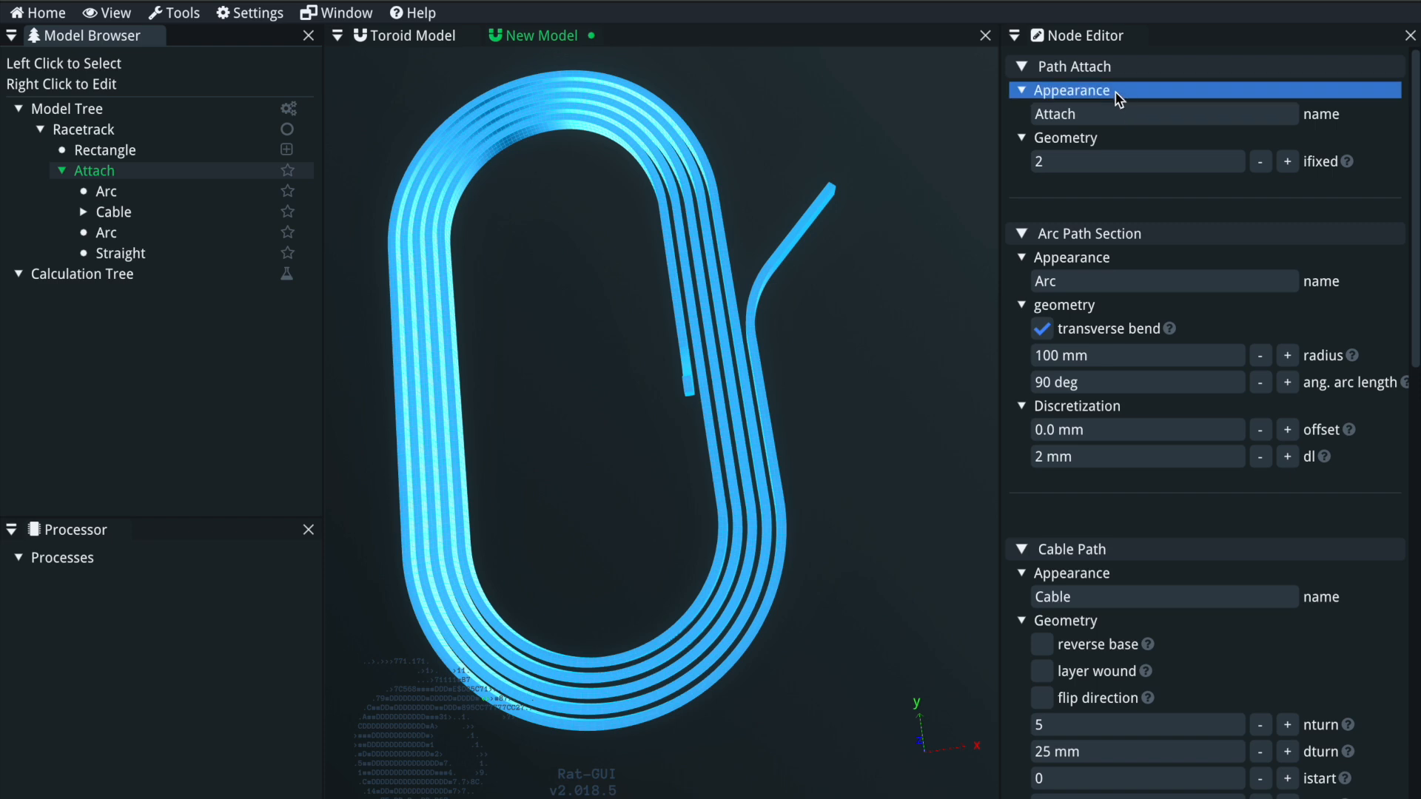
pyautogui.click(1021, 232)
pyautogui.click(1022, 327)
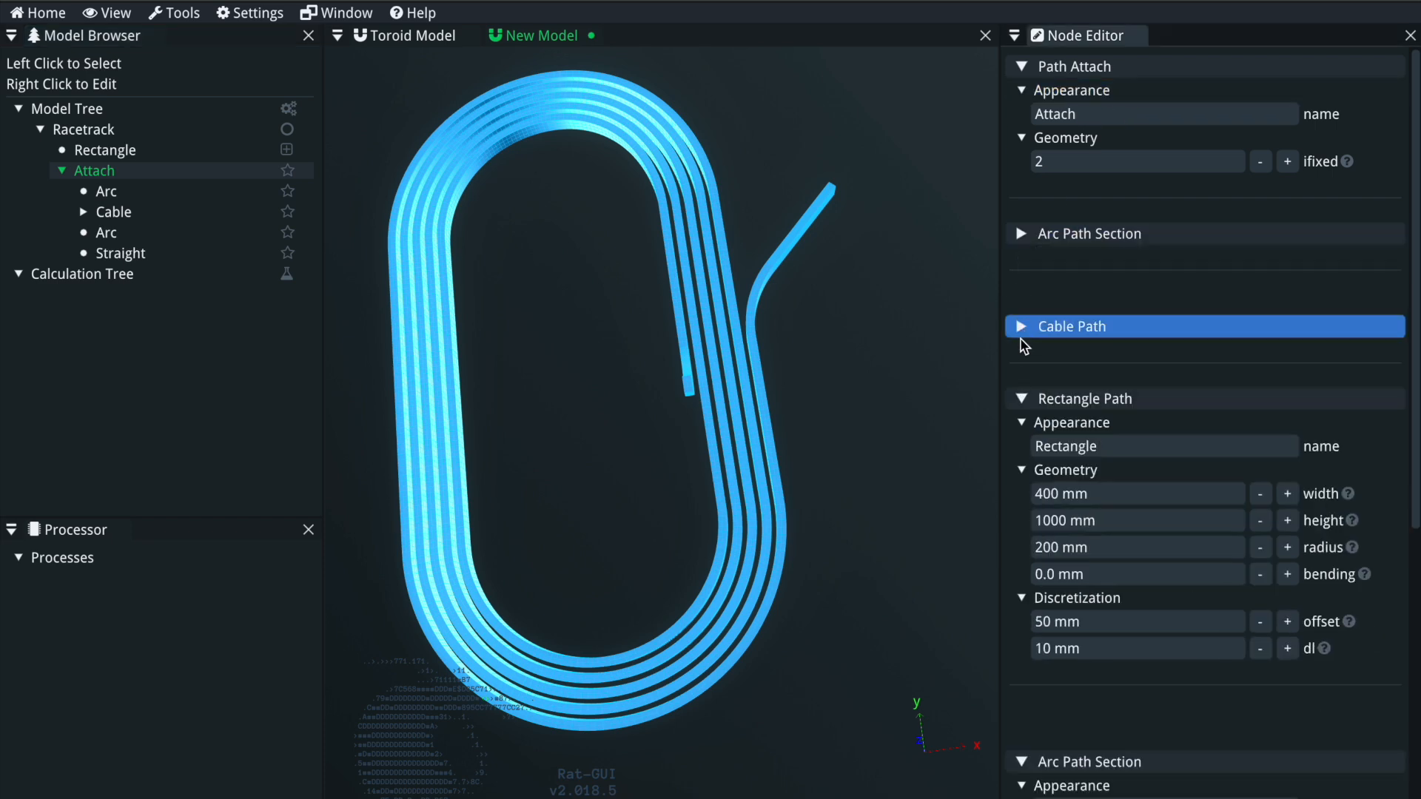
pyautogui.click(1022, 400)
pyautogui.click(1022, 510)
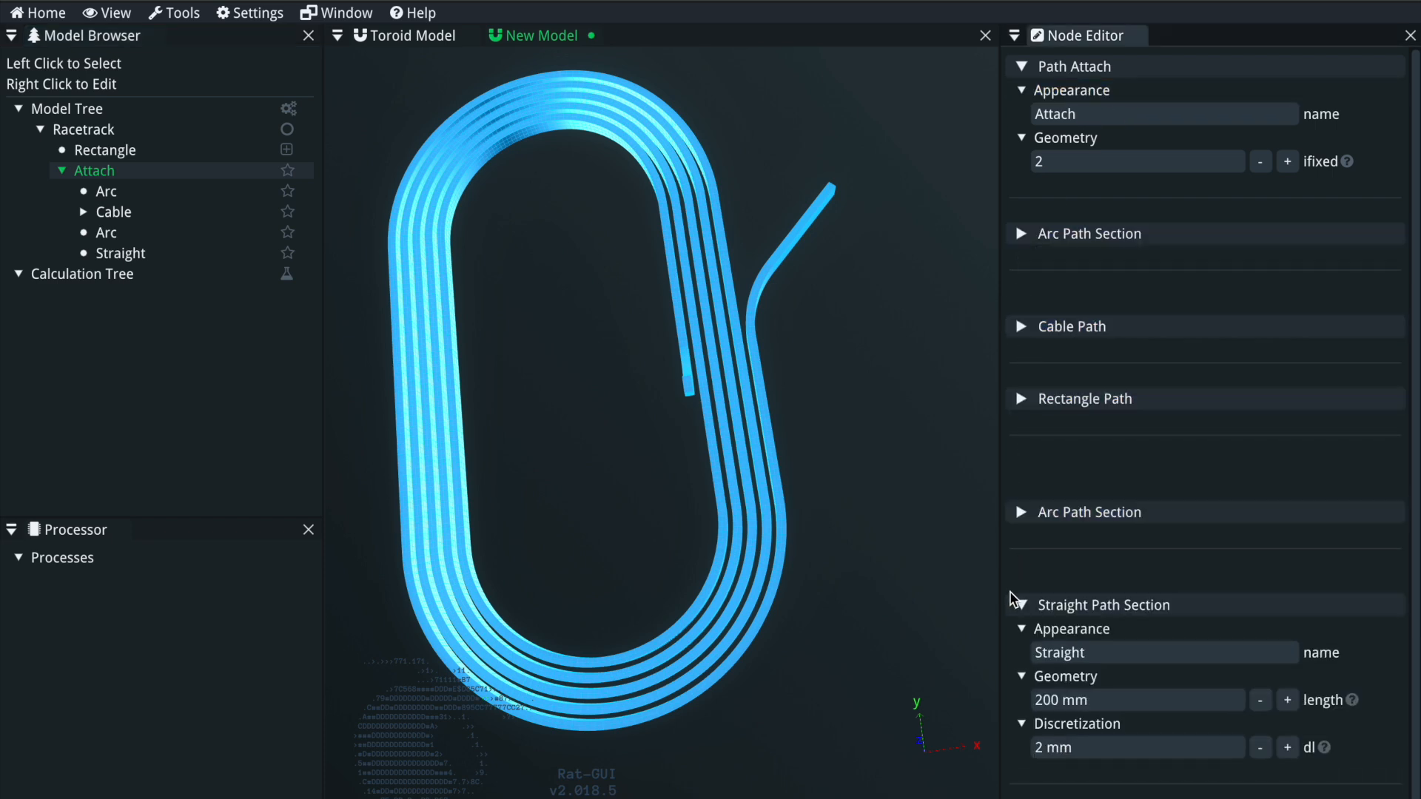
pyautogui.click(1023, 606)
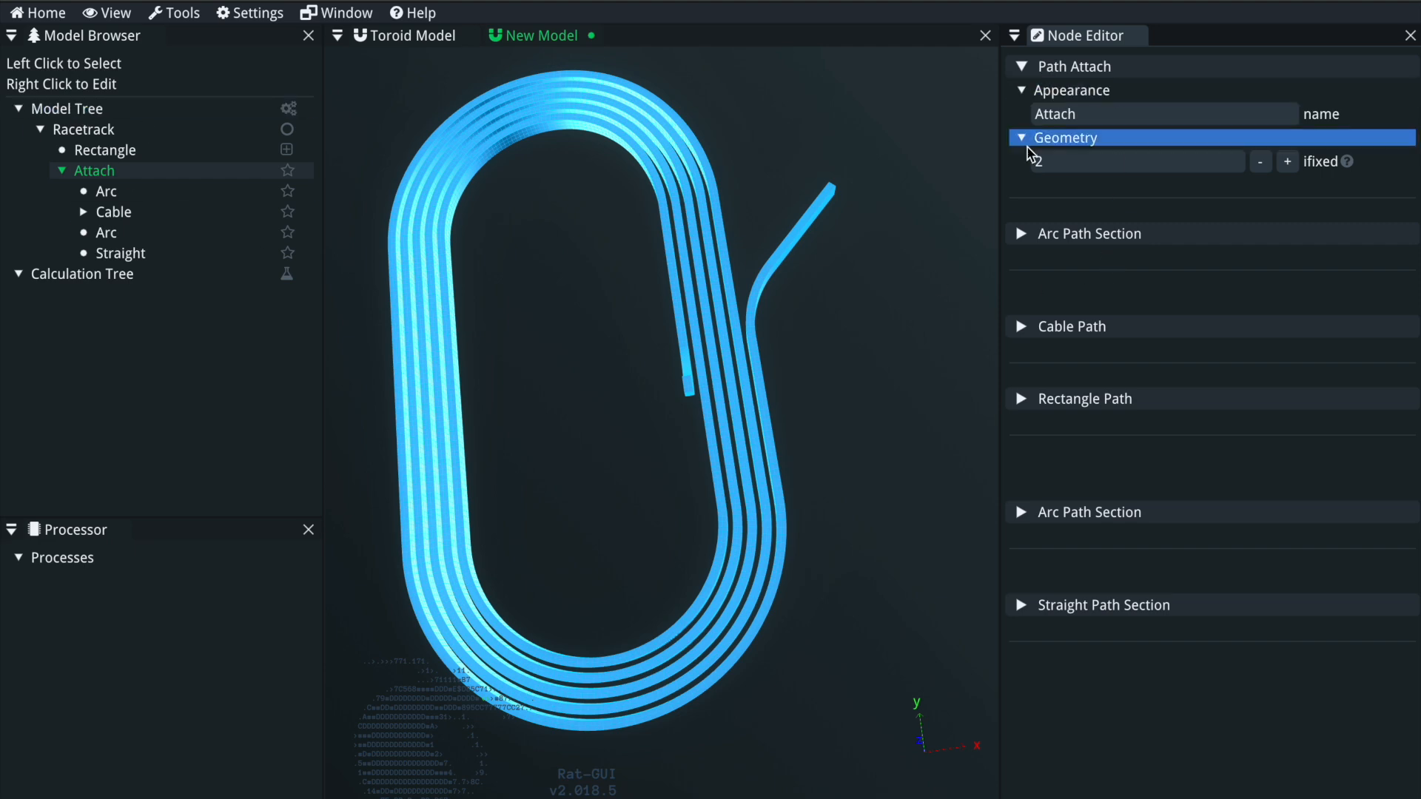
pyautogui.click(1086, 67)
pyautogui.click(1086, 68)
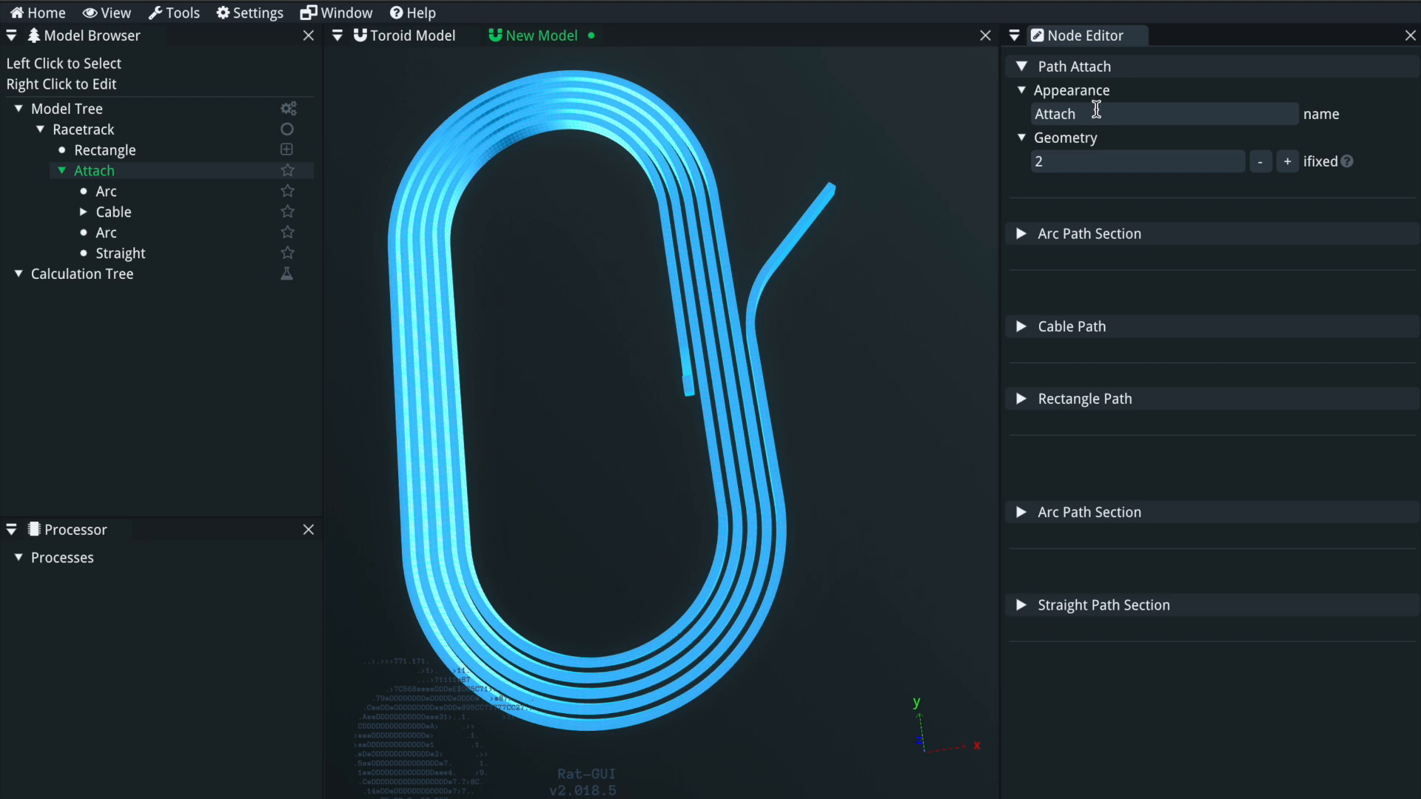
pyautogui.moveTo(1348, 163)
pyautogui.moveTo(797, 349); pyautogui.dragTo(813, 309)
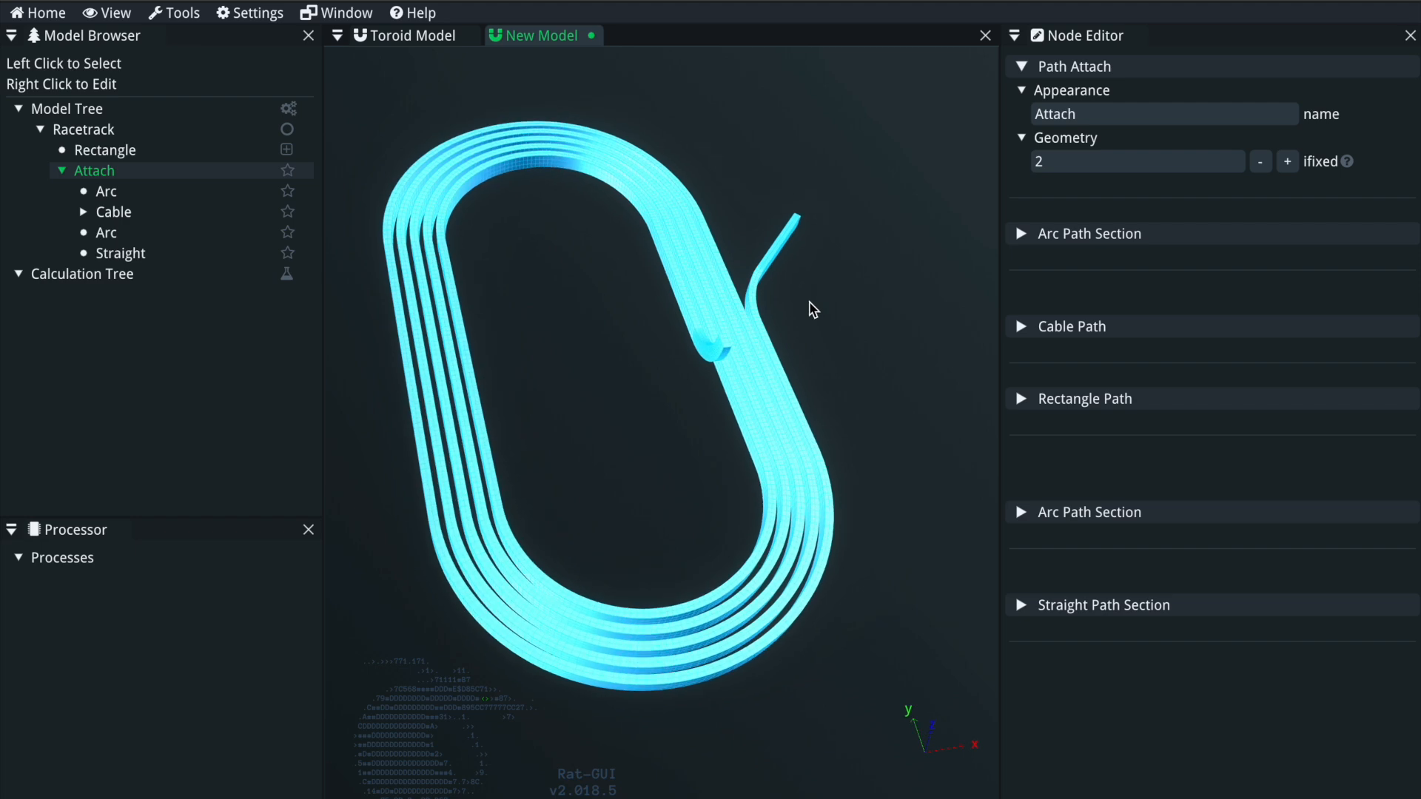
# Step: Add coordinate axes to the model tree and view how the coil sits relative to the origin
pyautogui.rightClick(102, 119)
pyautogui.moveTo(251, 289)
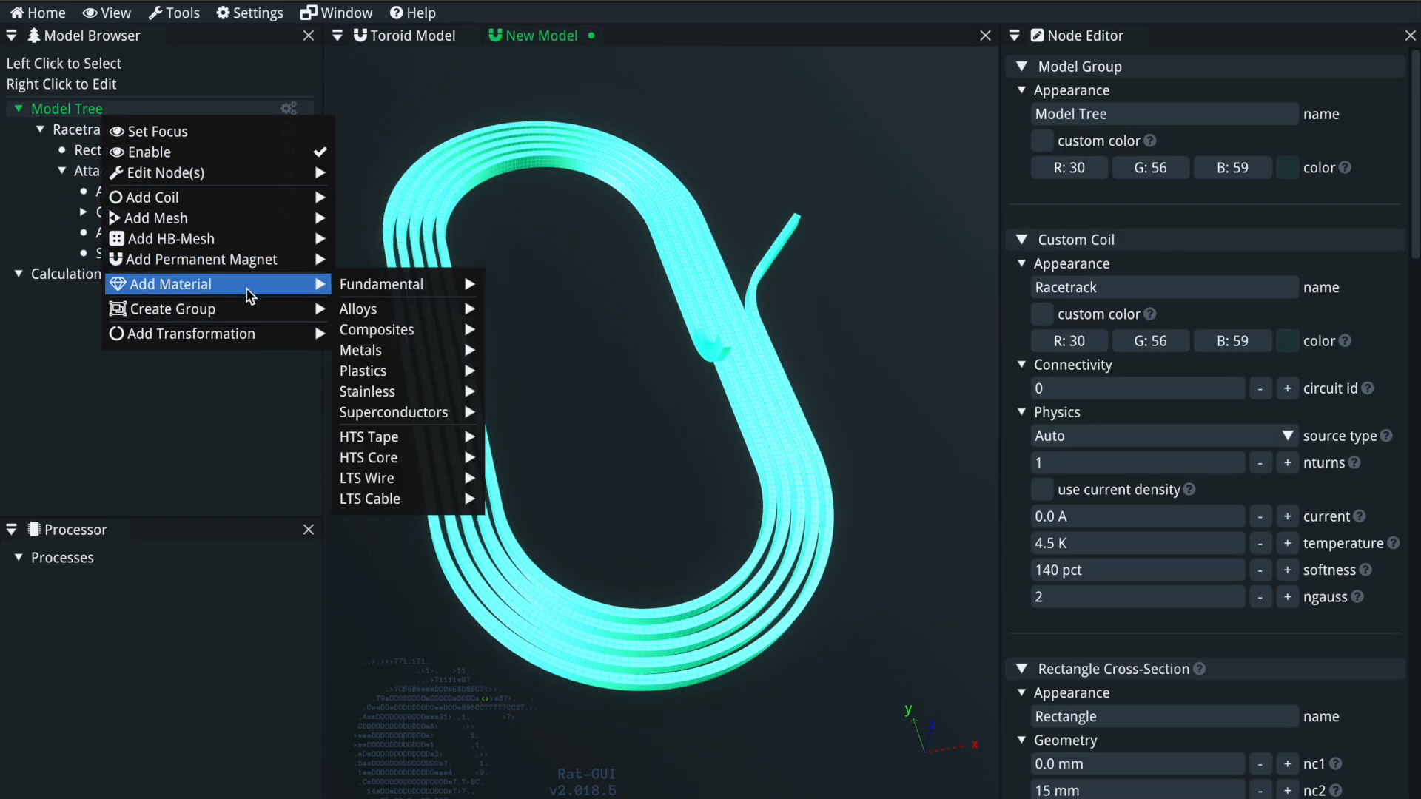
pyautogui.moveTo(316, 216)
pyautogui.click(365, 373)
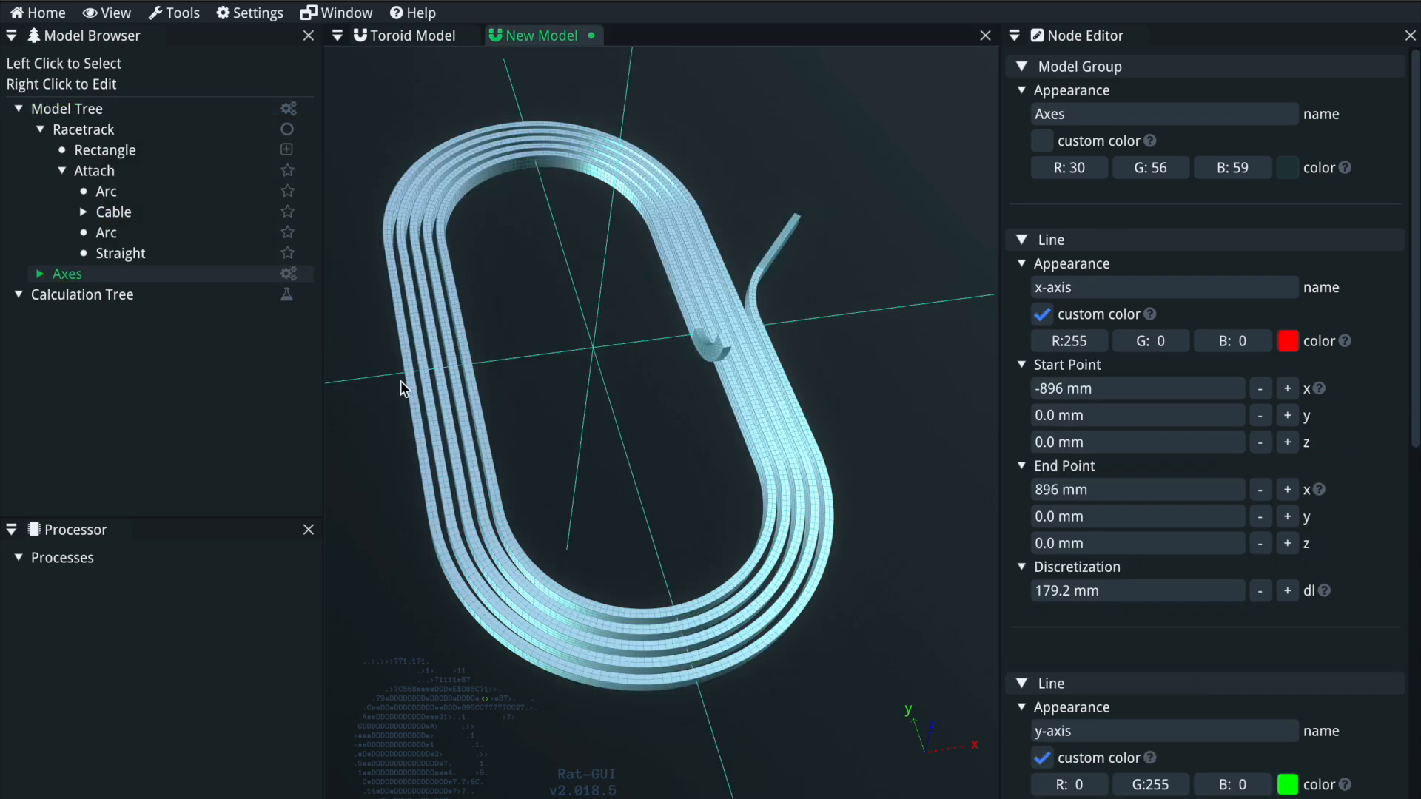
pyautogui.moveTo(883, 488); pyautogui.dragTo(504, 420)
pyautogui.scroll(-10, 505, 420)
pyautogui.scroll(10, 609, 523)
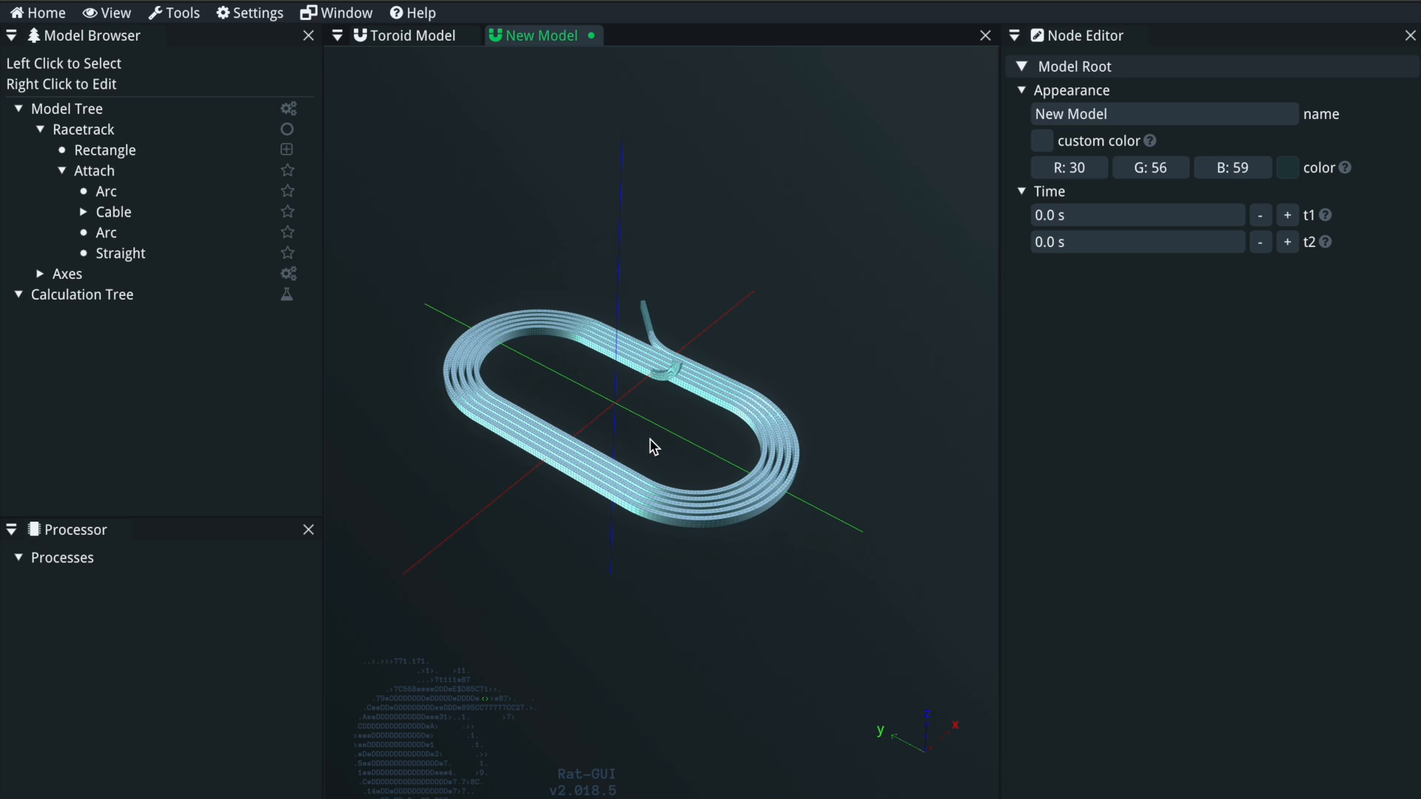
pyautogui.moveTo(641, 438); pyautogui.dragTo(656, 359)
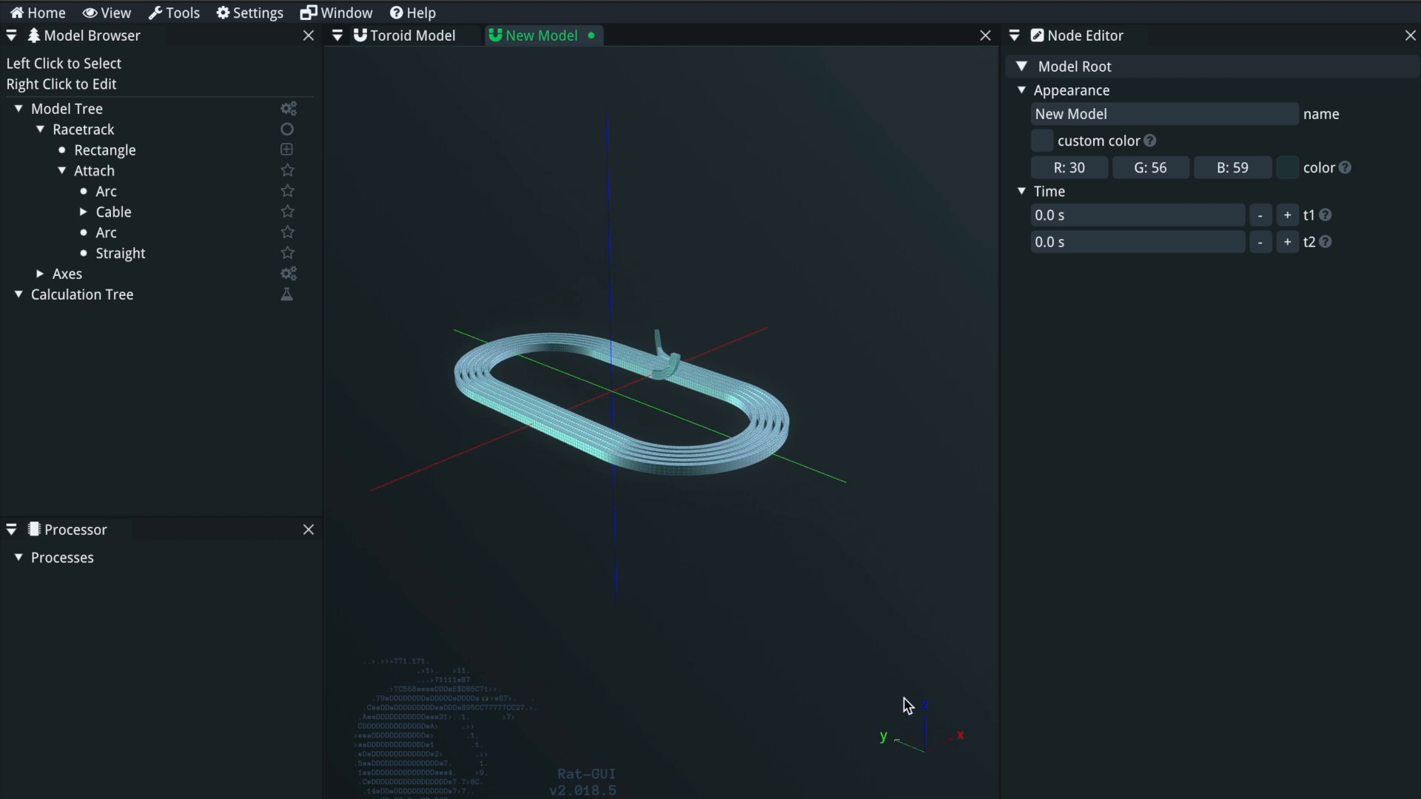
pyautogui.moveTo(908, 712); pyautogui.dragTo(745, 748)
pyautogui.moveTo(544, 342); pyautogui.dragTo(516, 385)
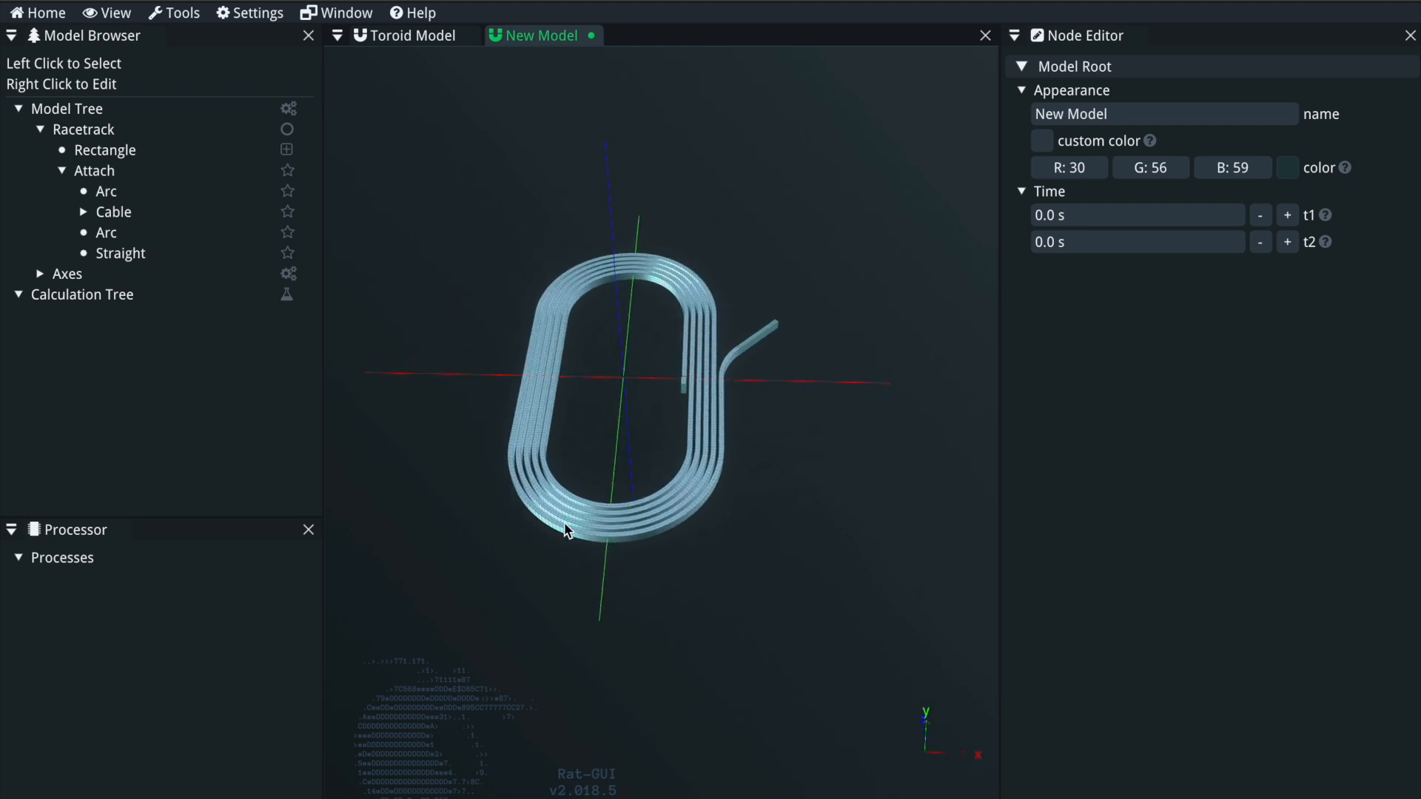
pyautogui.moveTo(709, 504); pyautogui.dragTo(718, 592)
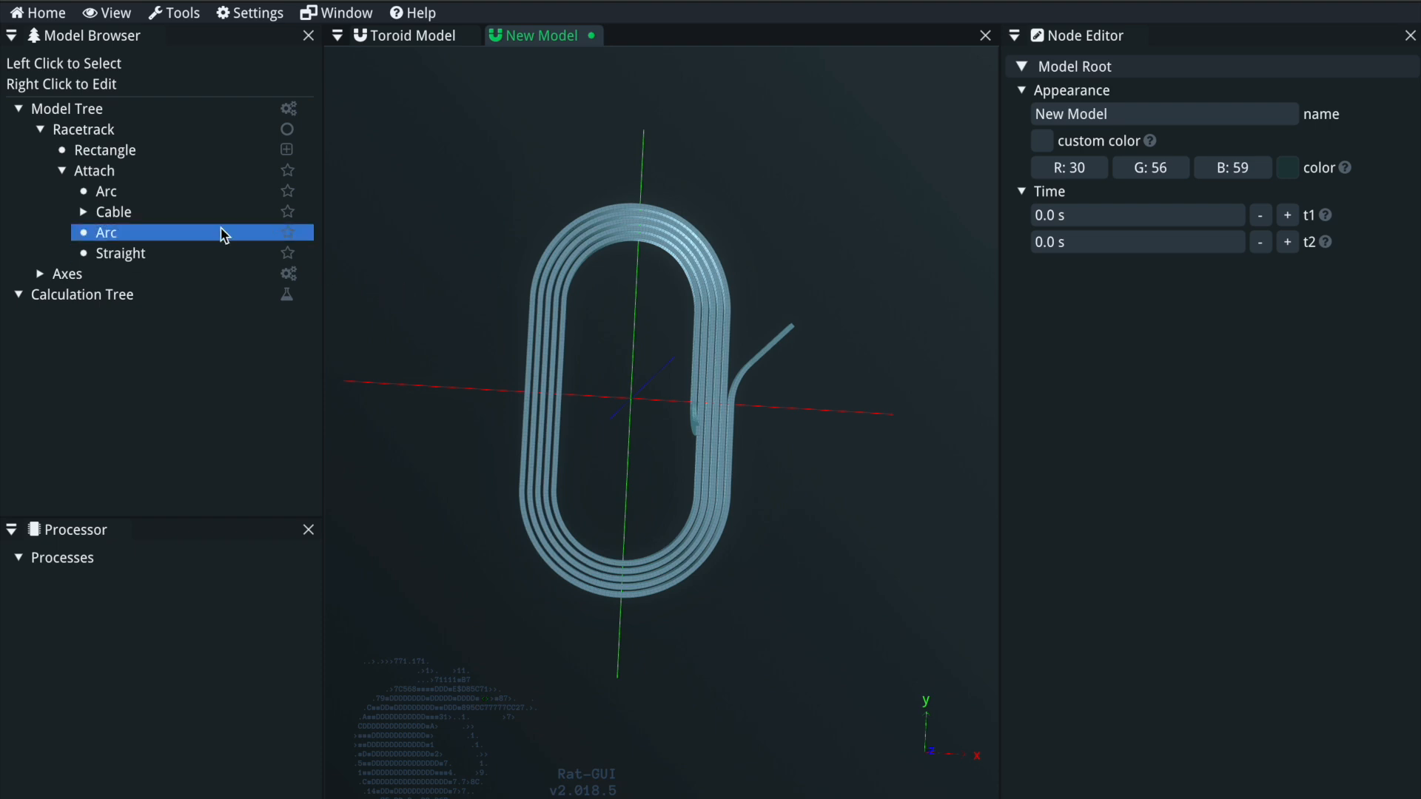
# Step: Set the attach path's ifixed to 1 and inspect the coil's placement on the axes from several angles
pyautogui.click(141, 174)
pyautogui.click(1139, 161)
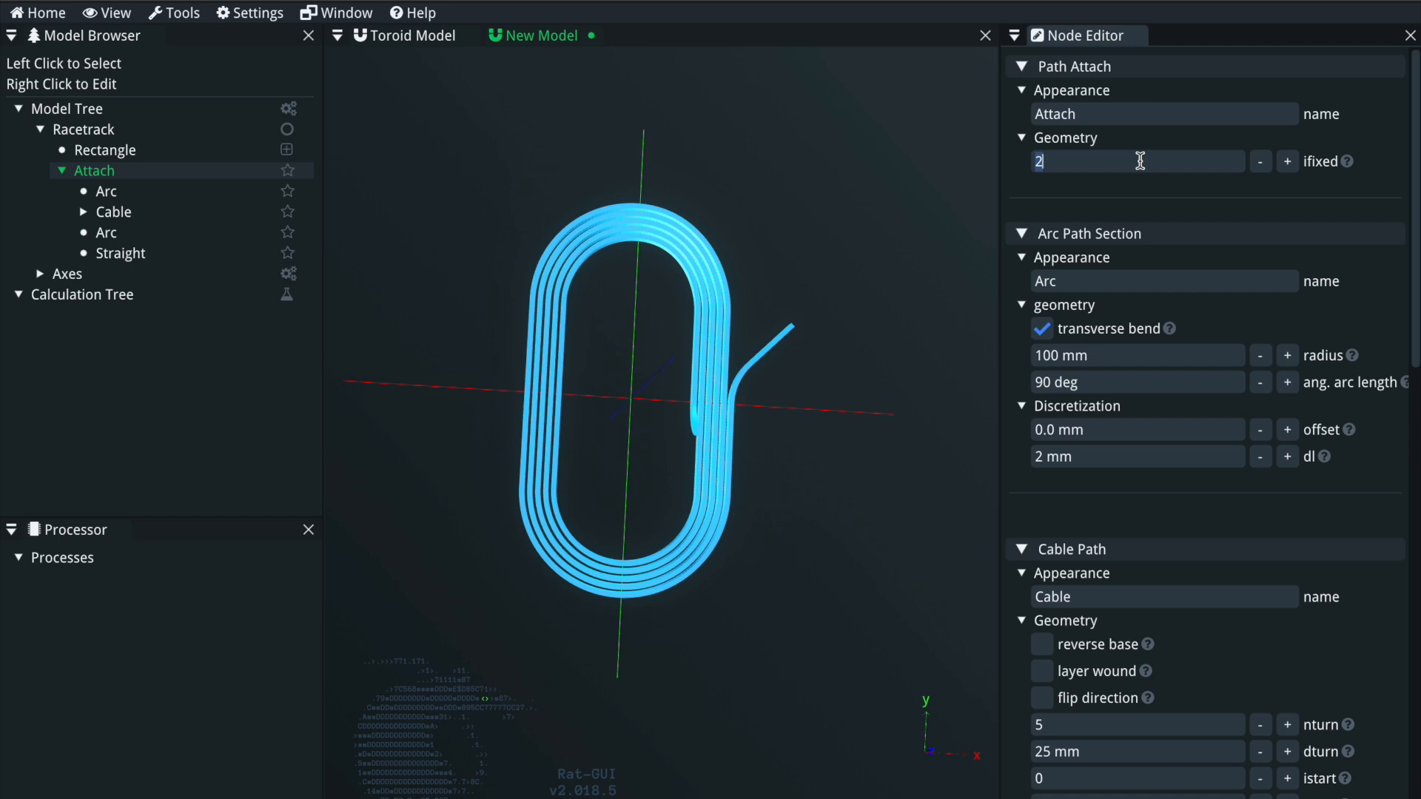
pyautogui.press('Return')
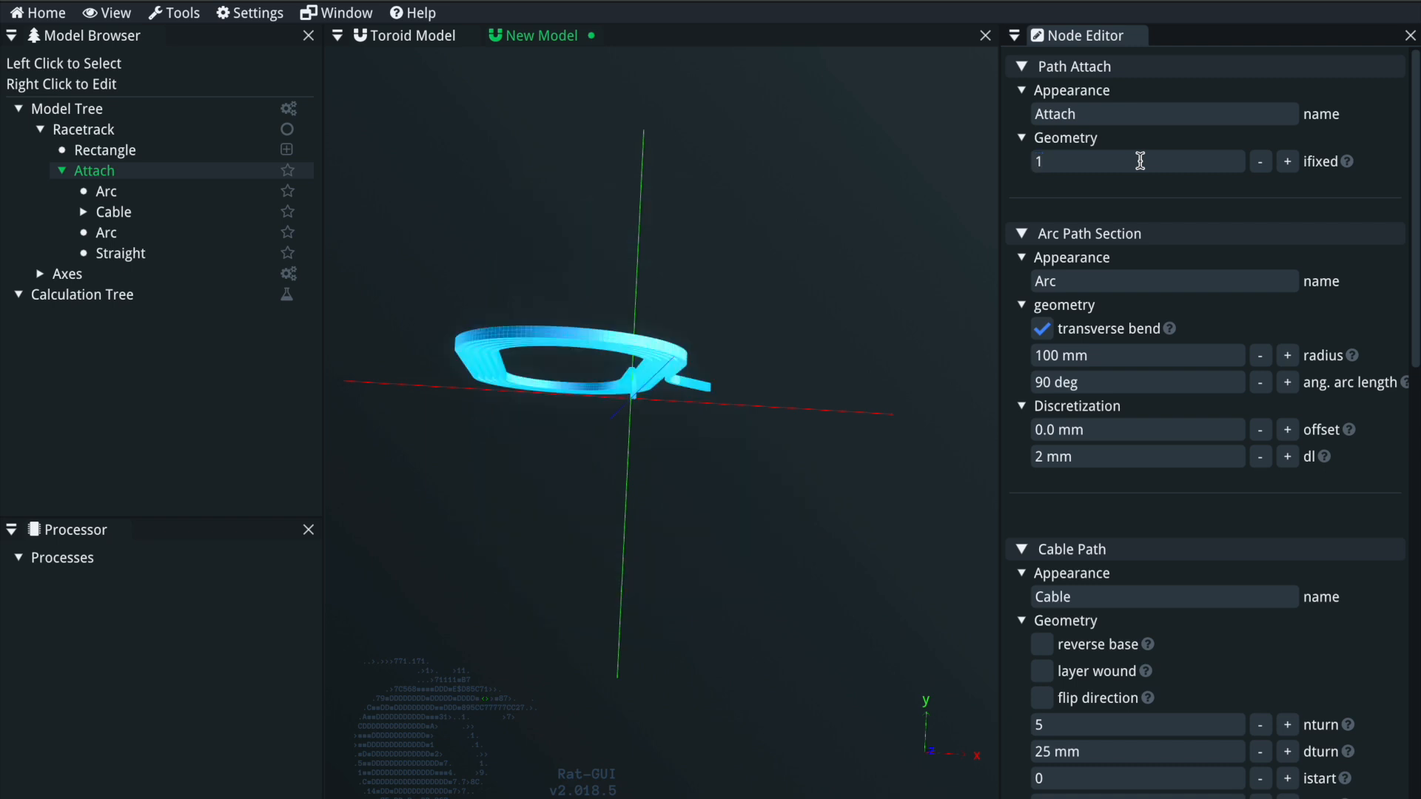
pyautogui.moveTo(634, 526); pyautogui.dragTo(724, 417)
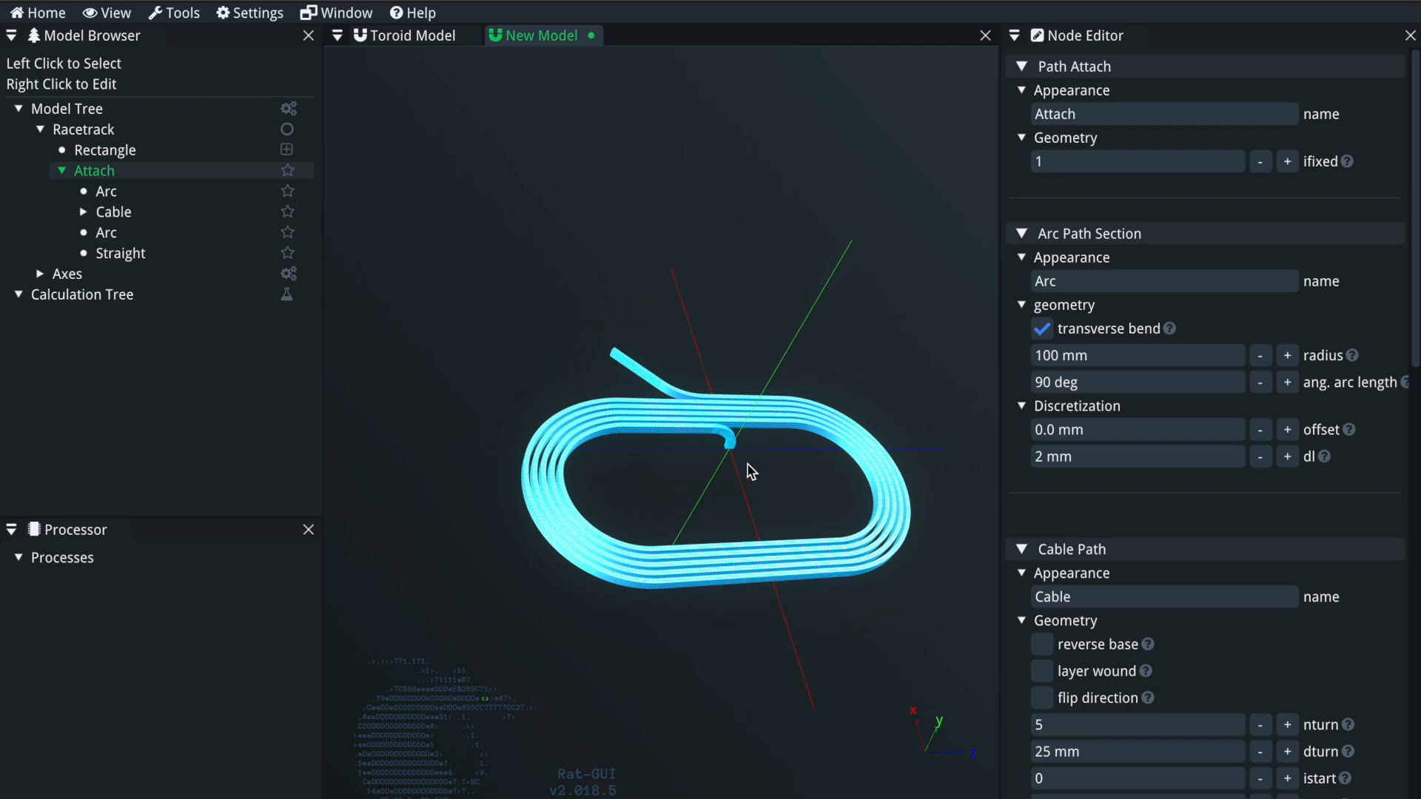
pyautogui.moveTo(733, 447); pyautogui.dragTo(717, 380)
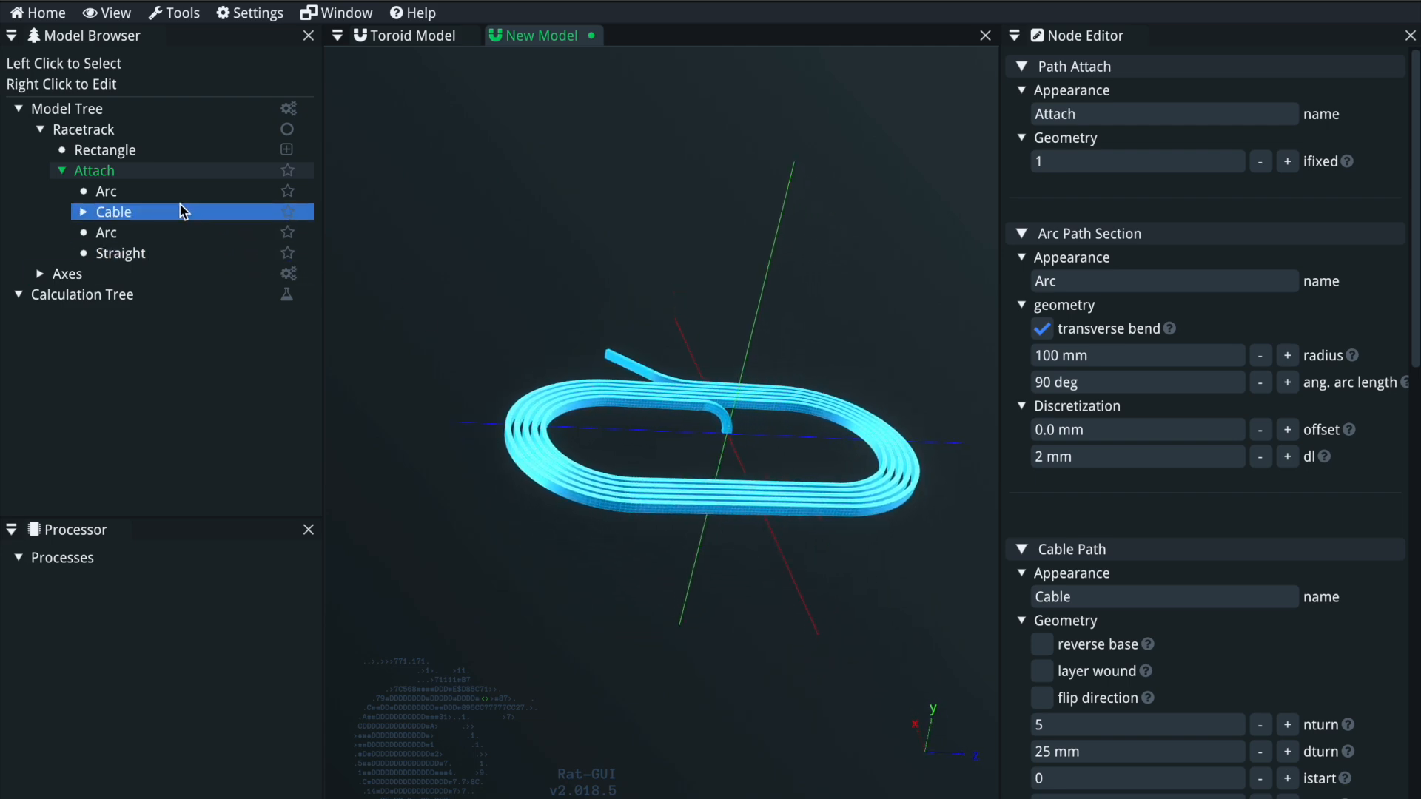
pyautogui.moveTo(734, 423)
pyautogui.mouseDown()
pyautogui.moveTo(707, 464)
pyautogui.moveTo(688, 460)
pyautogui.moveTo(704, 451)
pyautogui.moveTo(740, 479)
pyautogui.moveTo(749, 545)
pyautogui.moveTo(736, 402)
pyautogui.moveTo(716, 424)
pyautogui.mouseUp()
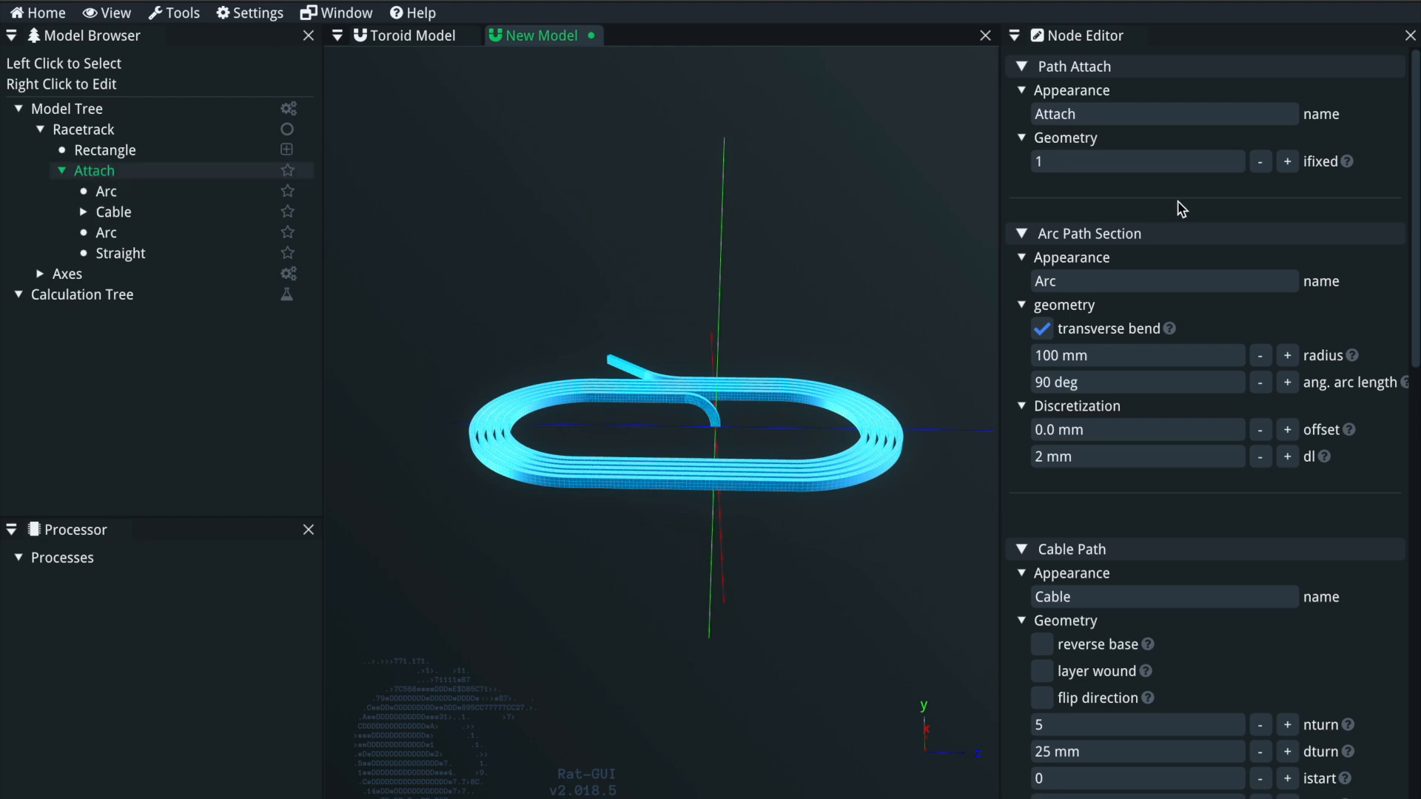
pyautogui.moveTo(681, 323); pyautogui.dragTo(687, 444)
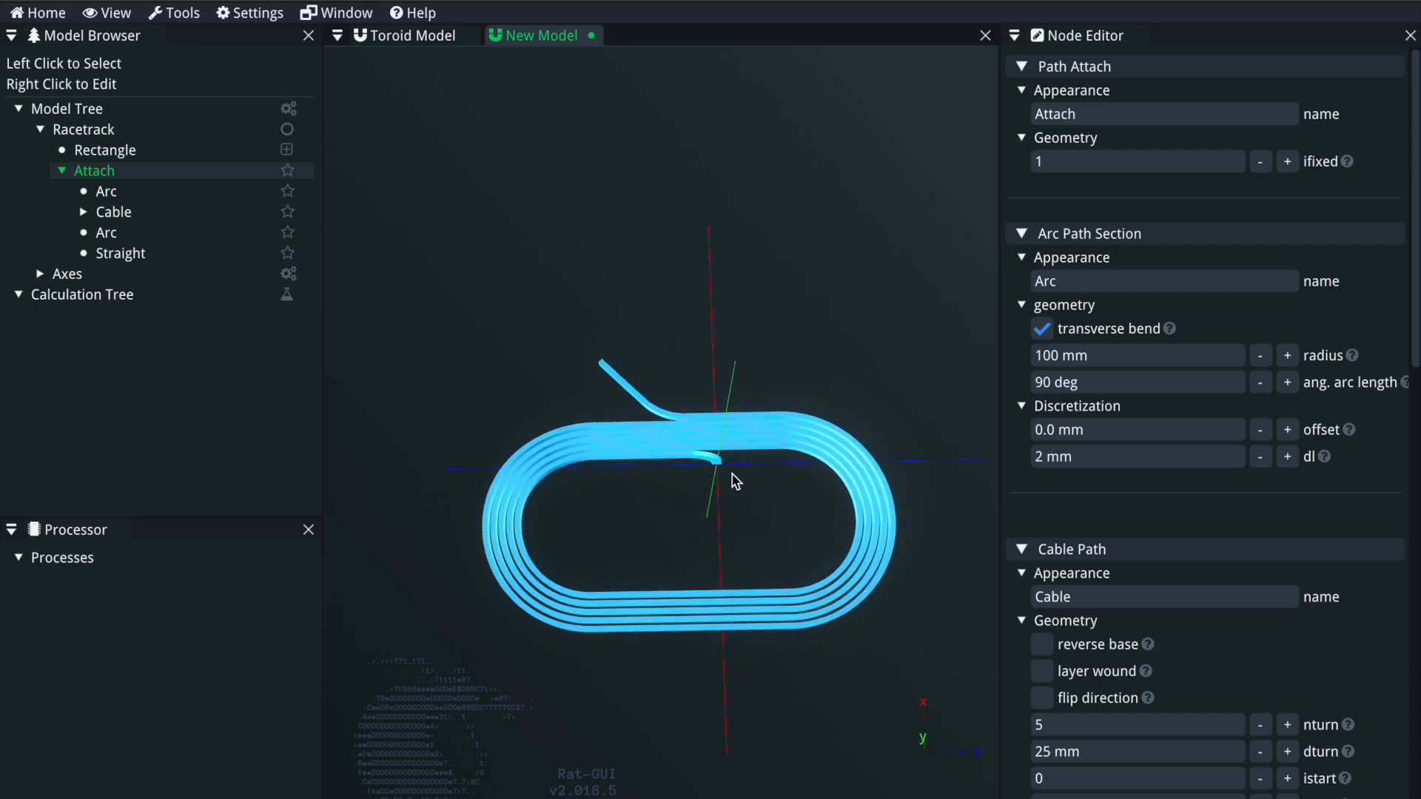
# Step: Set the attach path's ifixed to 2 and view the coil against the axes
pyautogui.click(100, 172)
pyautogui.click(1288, 161)
pyautogui.moveTo(770, 370); pyautogui.dragTo(508, 596)
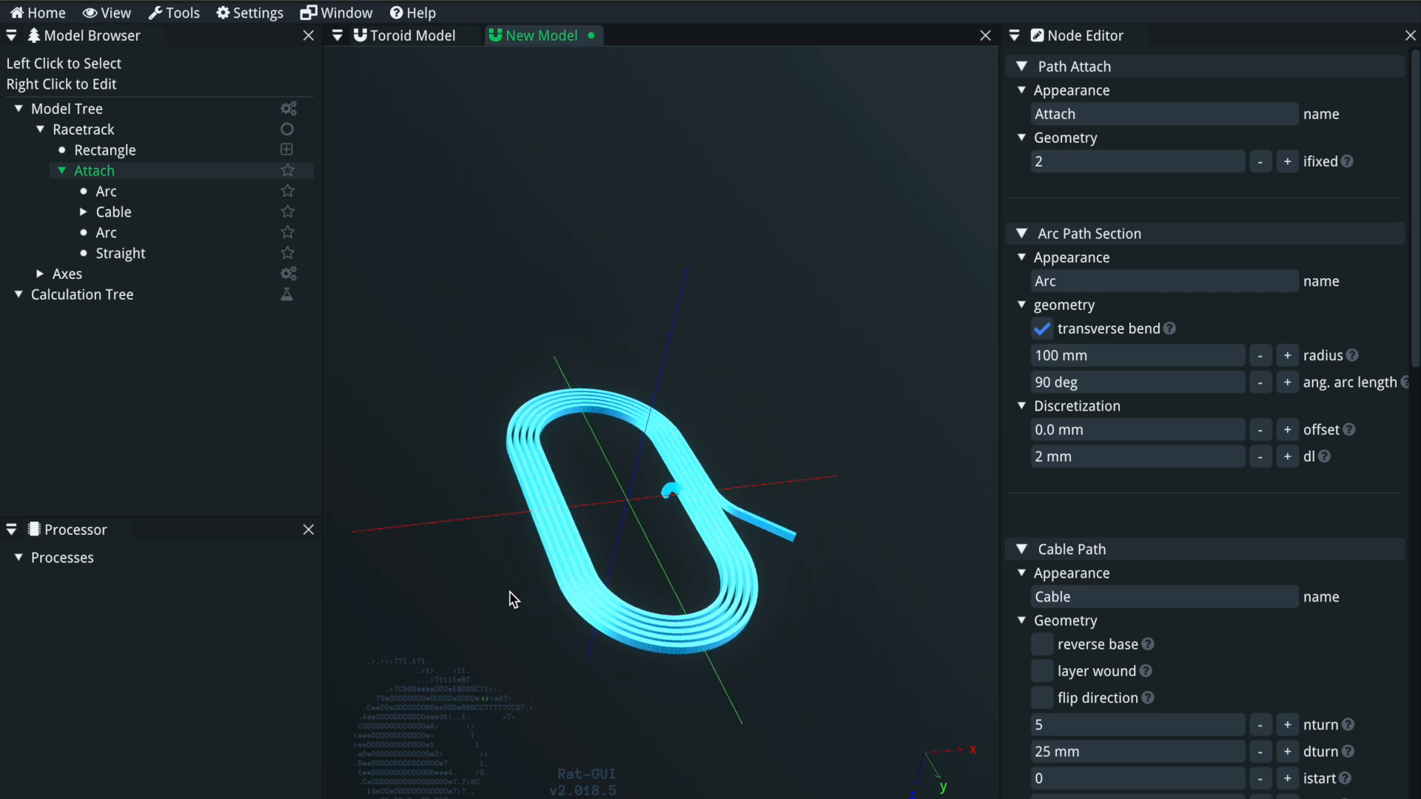
# Step: Set the attach path's ifixed to 3 and inspect up close where the outgoing lead crosses the turns
pyautogui.click(1288, 161)
pyautogui.moveTo(877, 540); pyautogui.dragTo(656, 564)
pyautogui.moveTo(709, 464); pyautogui.dragTo(573, 570, button='middle')
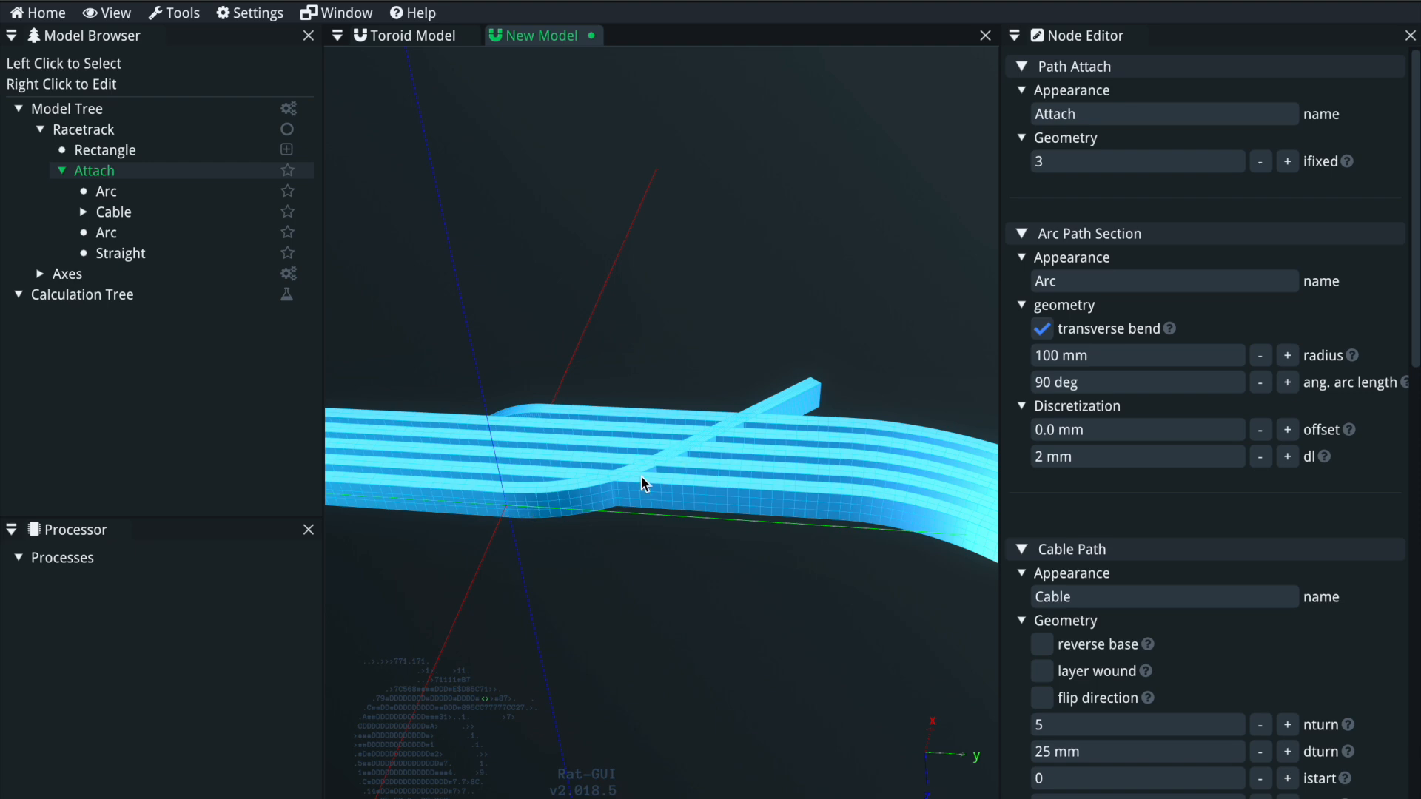
pyautogui.moveTo(571, 530); pyautogui.dragTo(592, 569, button='middle')
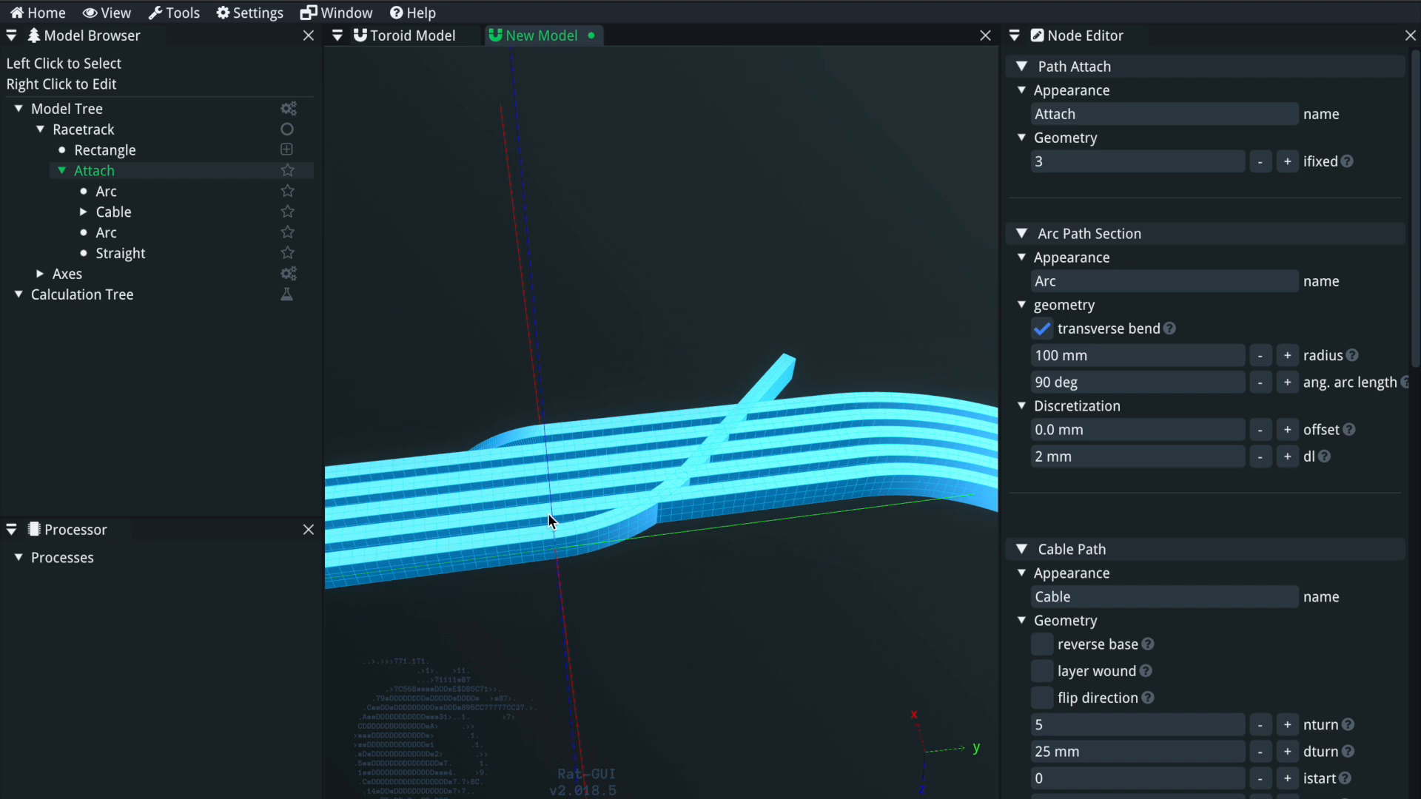
pyautogui.moveTo(651, 549); pyautogui.dragTo(630, 585, button='middle')
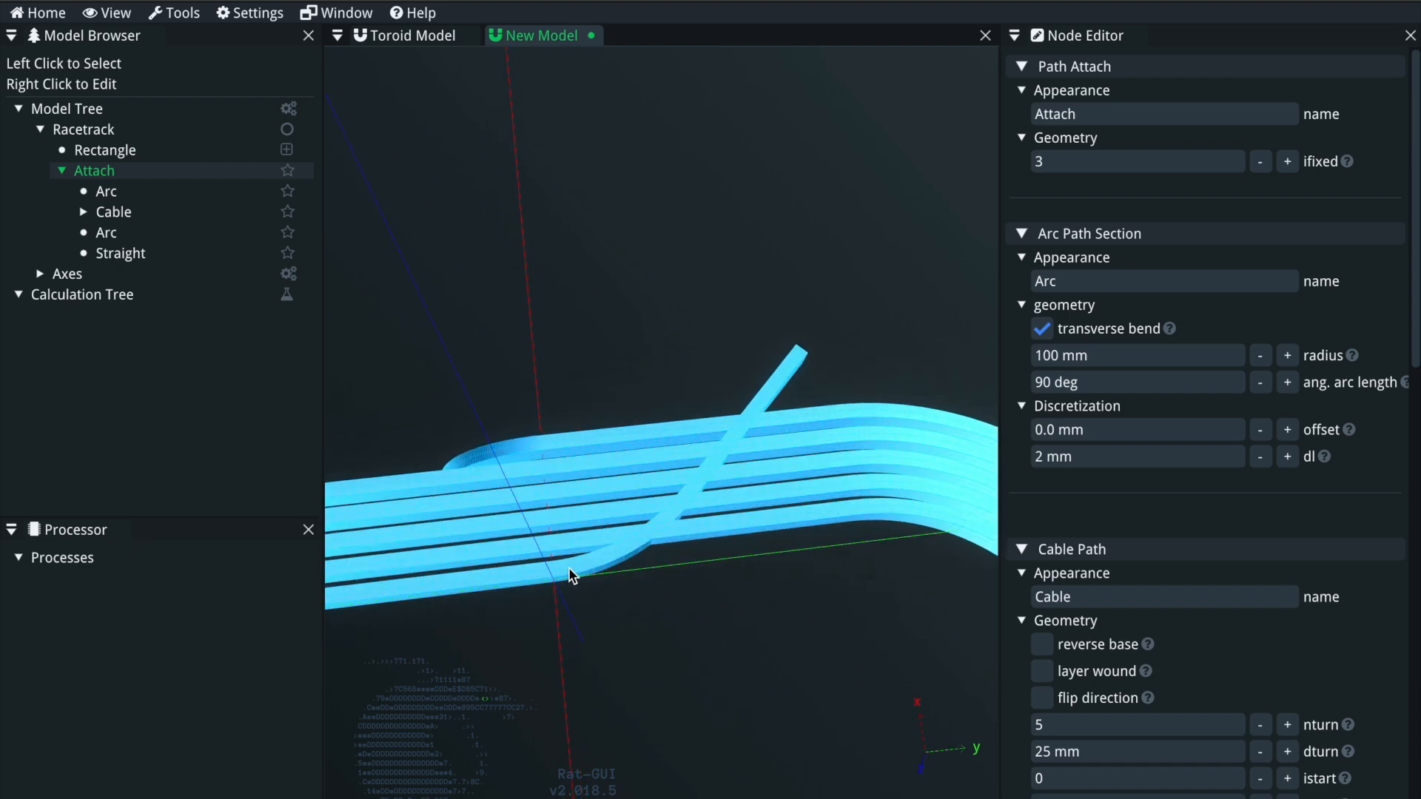
pyautogui.click(576, 569)
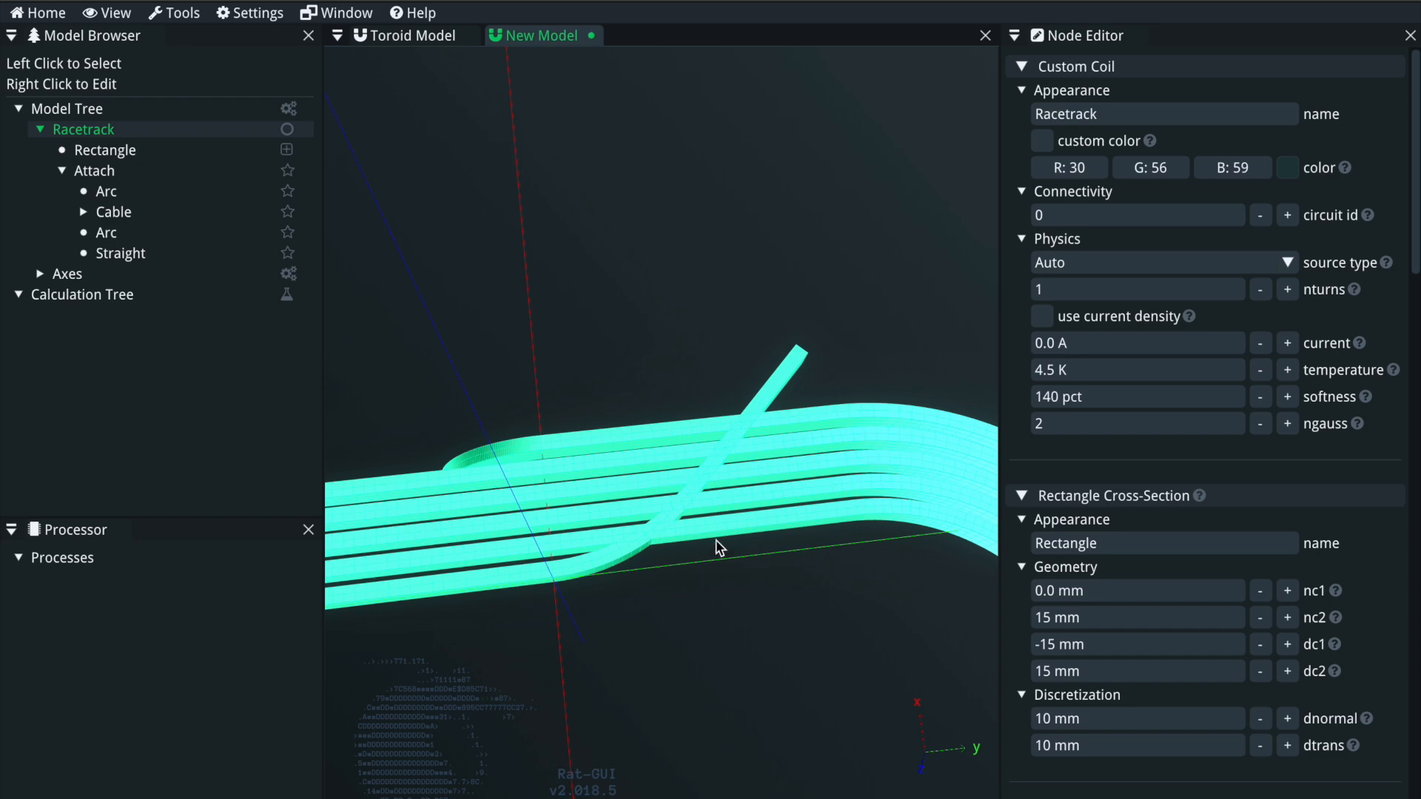
pyautogui.moveTo(563, 521); pyautogui.dragTo(545, 412, button='middle')
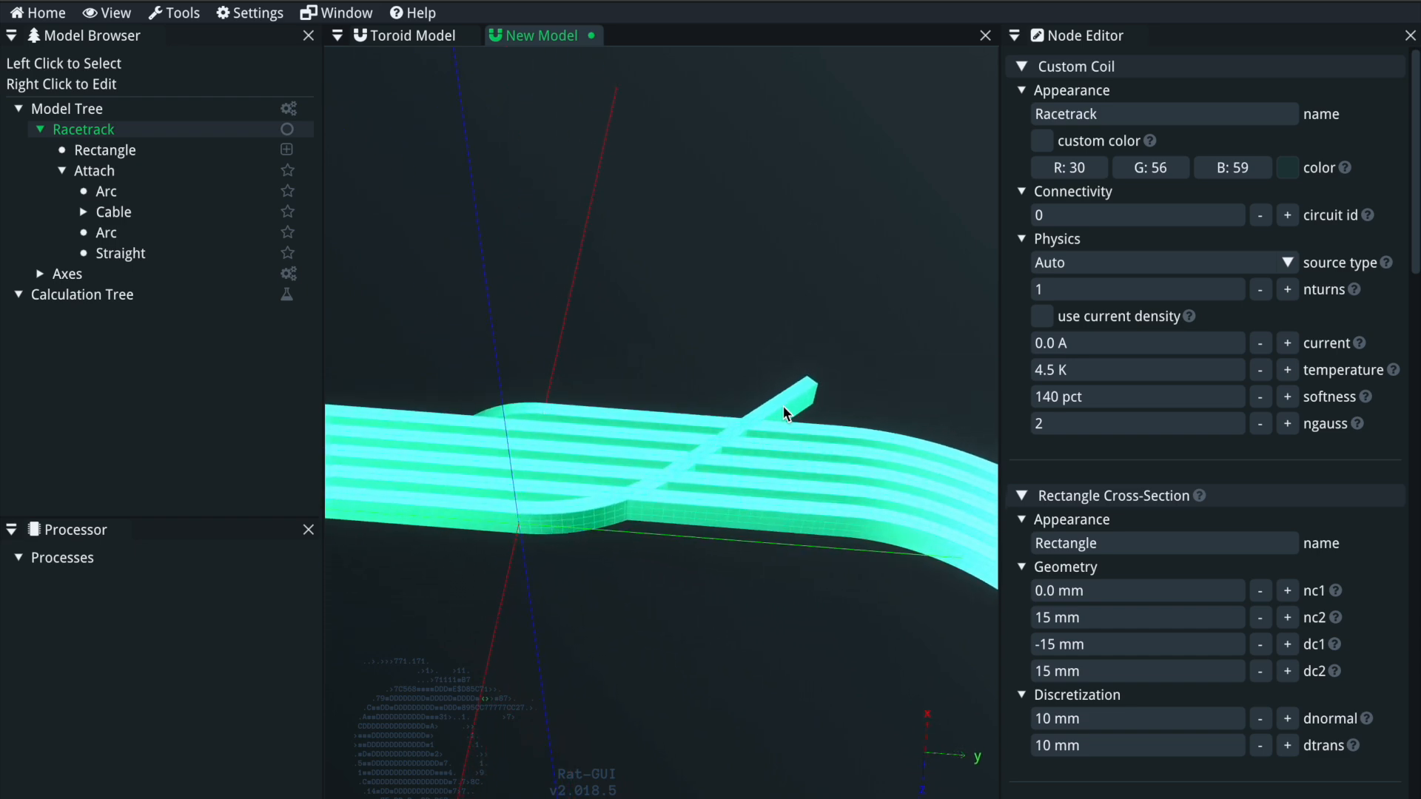
pyautogui.moveTo(554, 504); pyautogui.dragTo(468, 611, button='middle')
pyautogui.click(474, 617)
pyautogui.moveTo(578, 628); pyautogui.dragTo(523, 608, button='middle')
pyautogui.moveTo(537, 497)
pyautogui.mouseDown(button='middle')
pyautogui.moveTo(530, 518)
pyautogui.moveTo(556, 490)
pyautogui.mouseUp(button='middle')
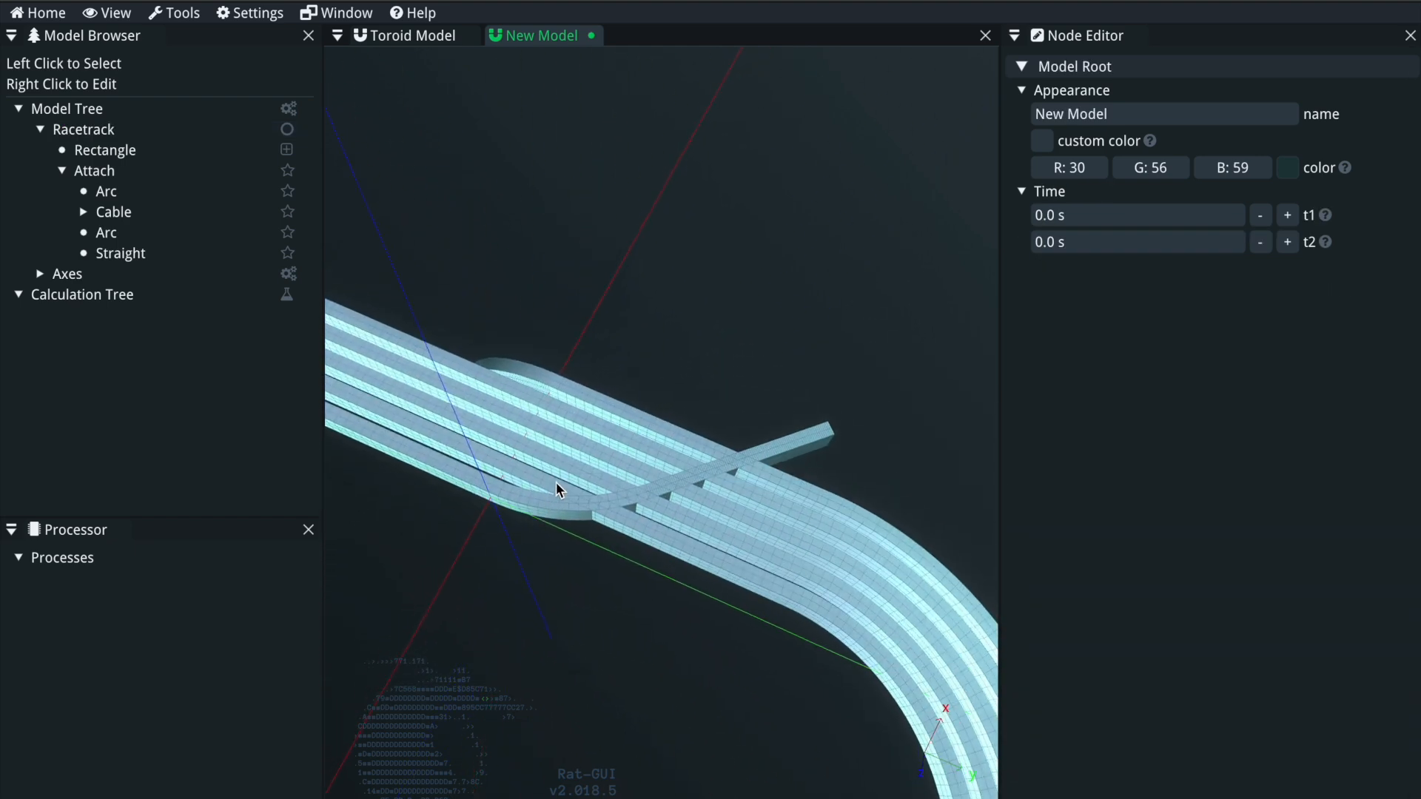
# Step: Switch the attach path's ifixed to 2 and back to 3, comparing the coil and lead positions
pyautogui.click(554, 472)
pyautogui.click(244, 172)
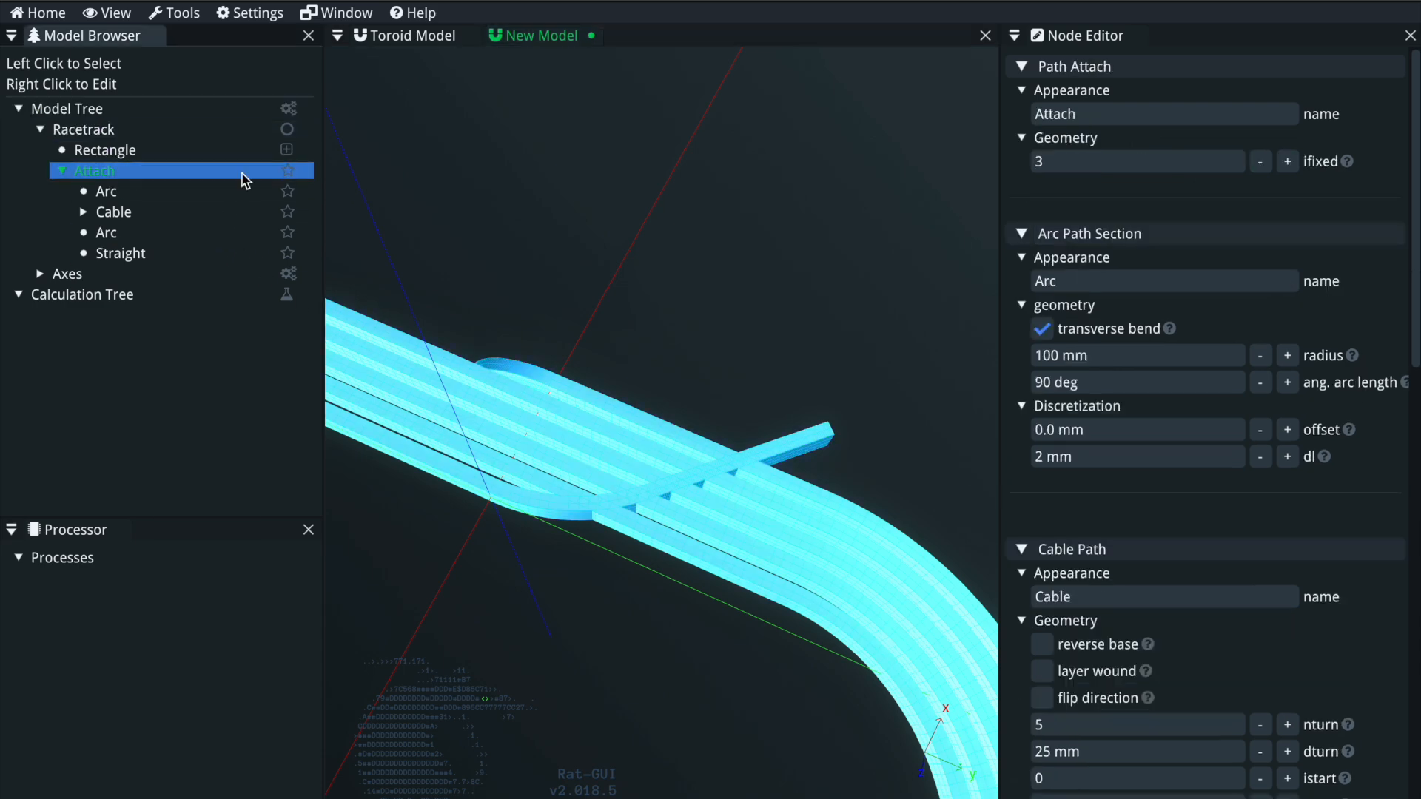
pyautogui.click(1260, 162)
pyautogui.scroll(-6, 661, 486)
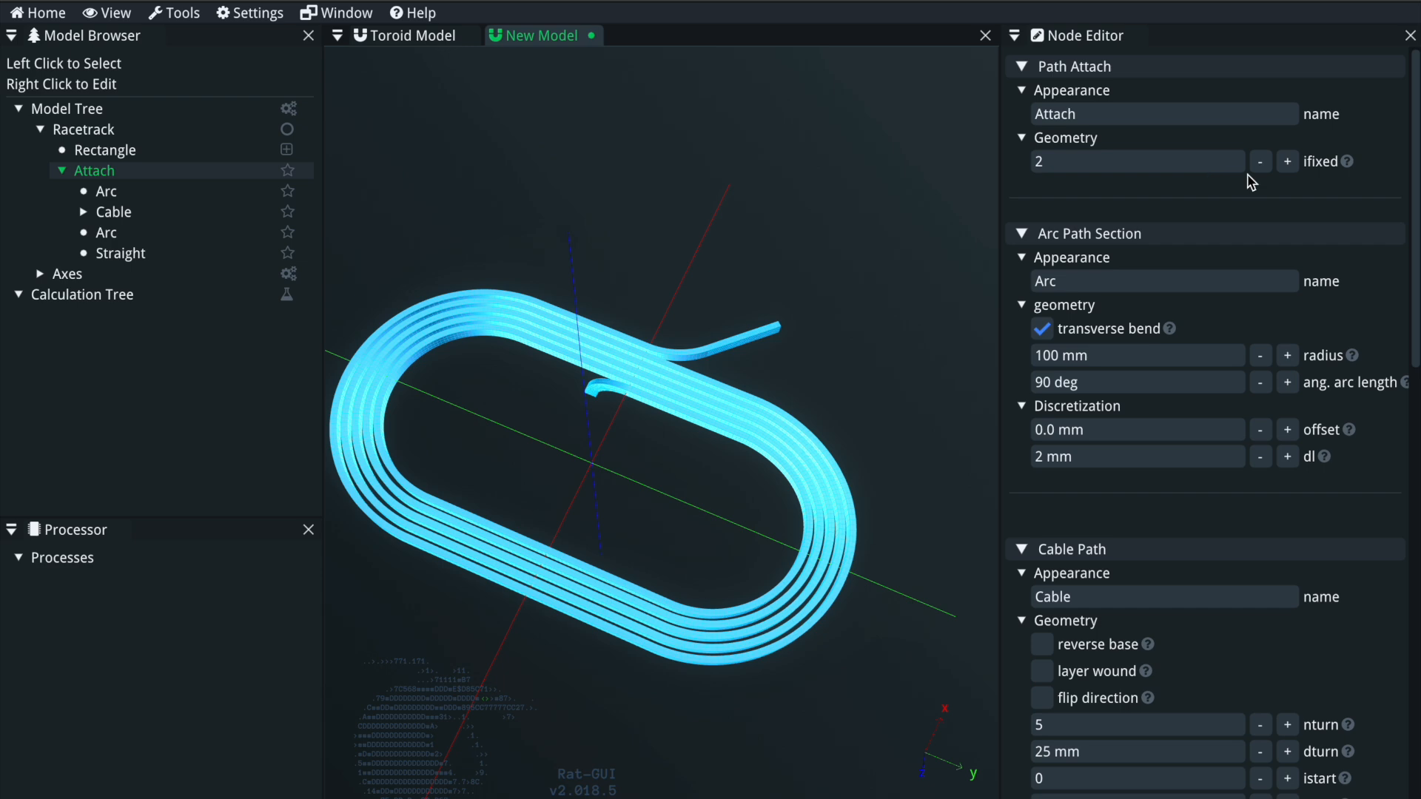
pyautogui.click(1288, 161)
pyautogui.scroll(6, 597, 467)
pyautogui.scroll(-4, 592, 457)
pyautogui.moveTo(470, 509); pyautogui.dragTo(648, 425, button='middle')
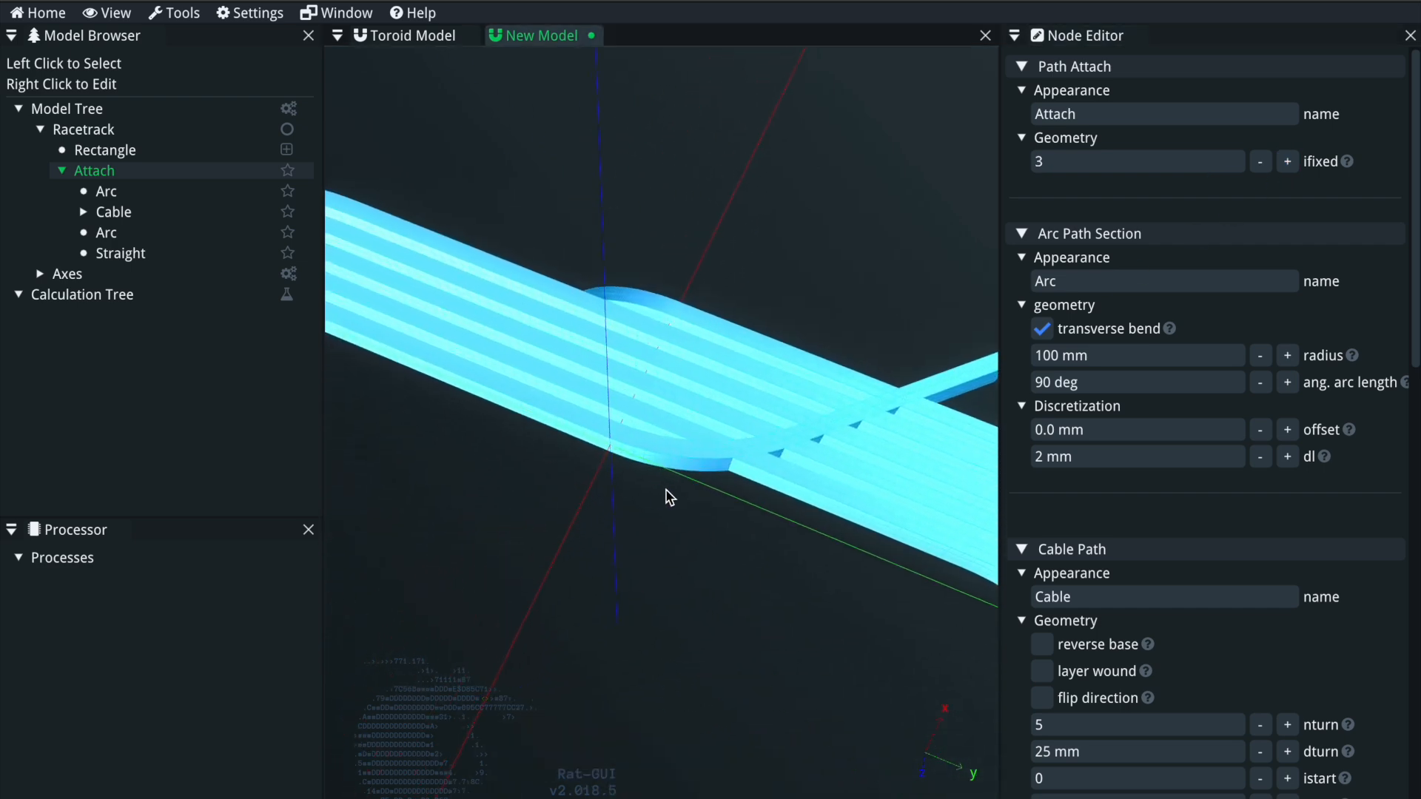
# Step: Set the angular arc length of the arc that follows the cable to 45 deg and enable its transverse bend
pyautogui.click(716, 389)
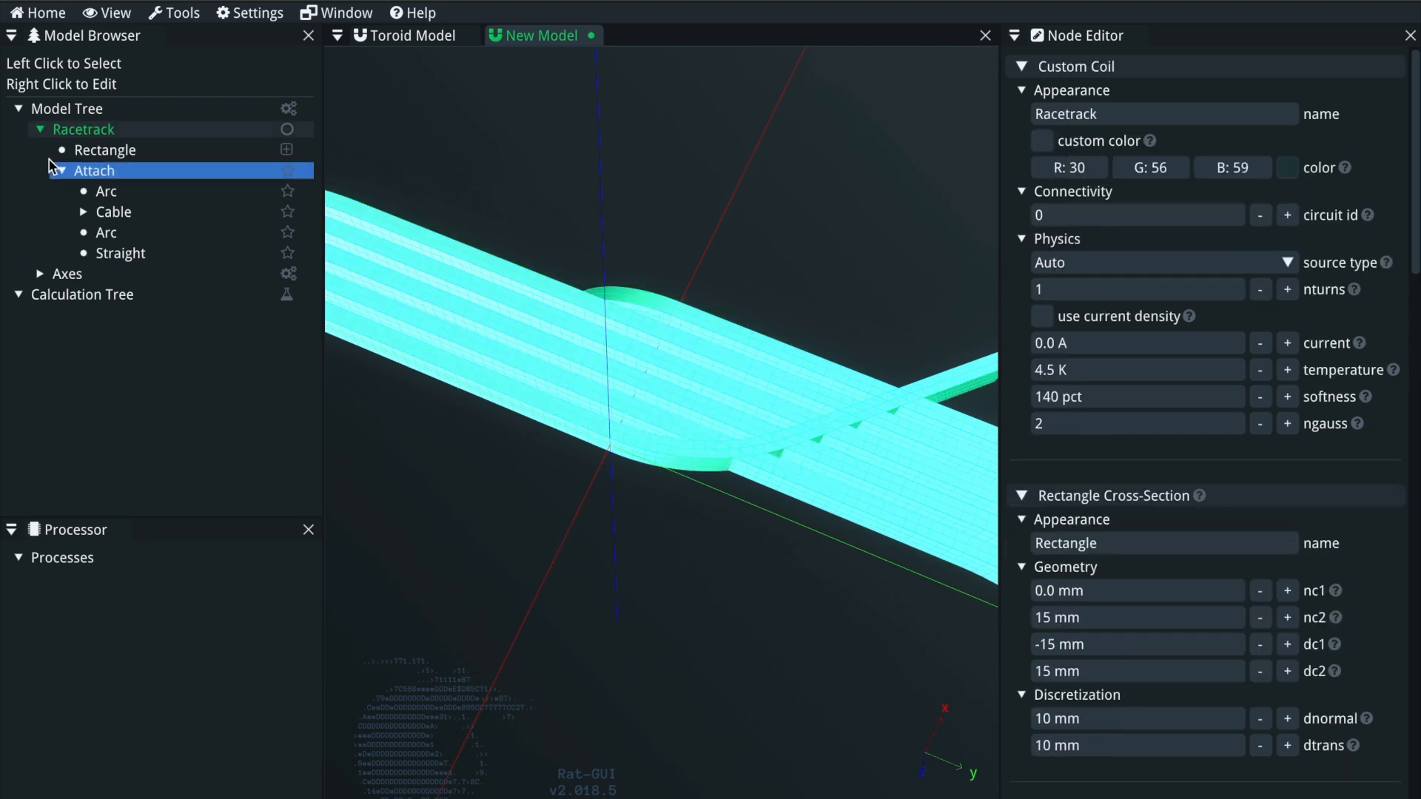
pyautogui.click(111, 192)
pyautogui.click(148, 232)
pyautogui.click(1202, 215)
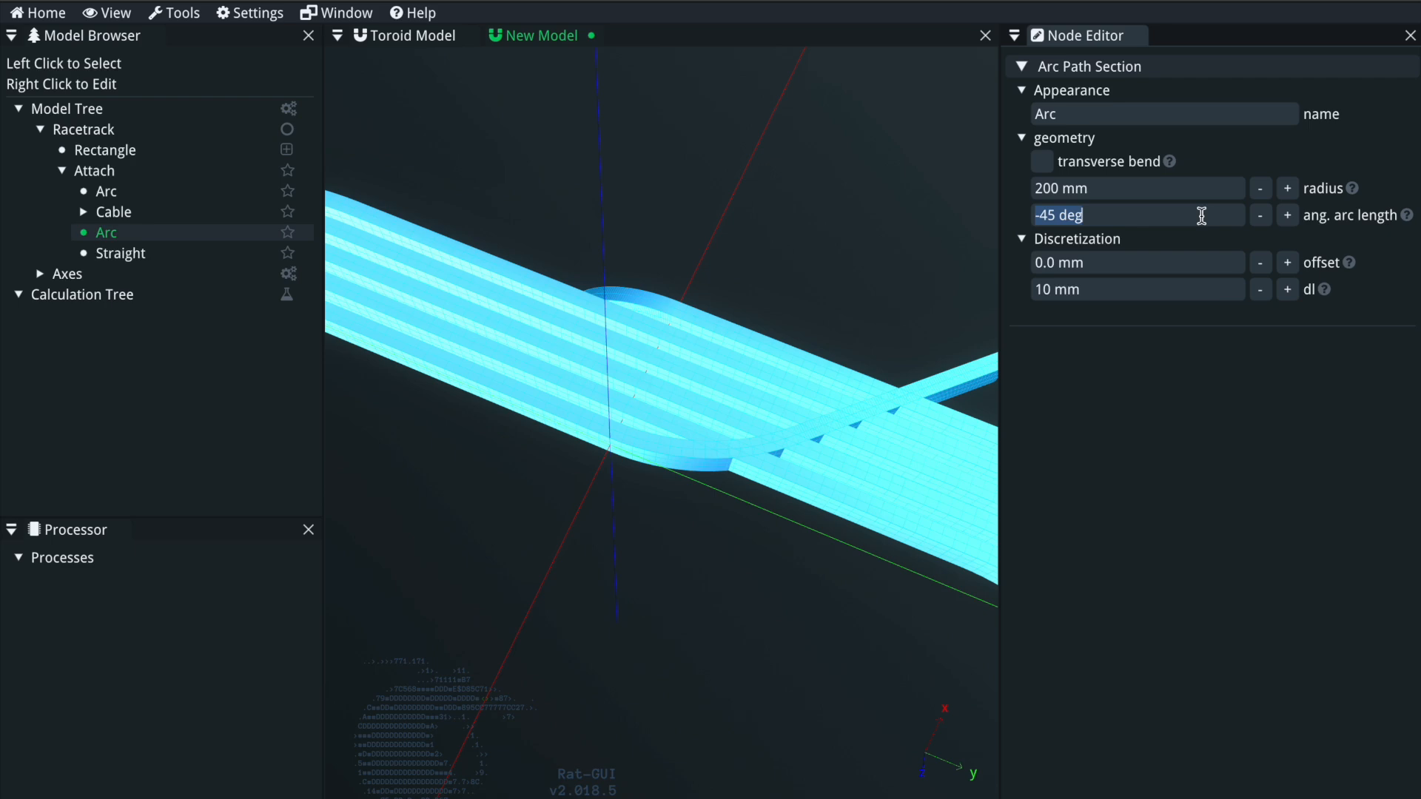
pyautogui.press('Return')
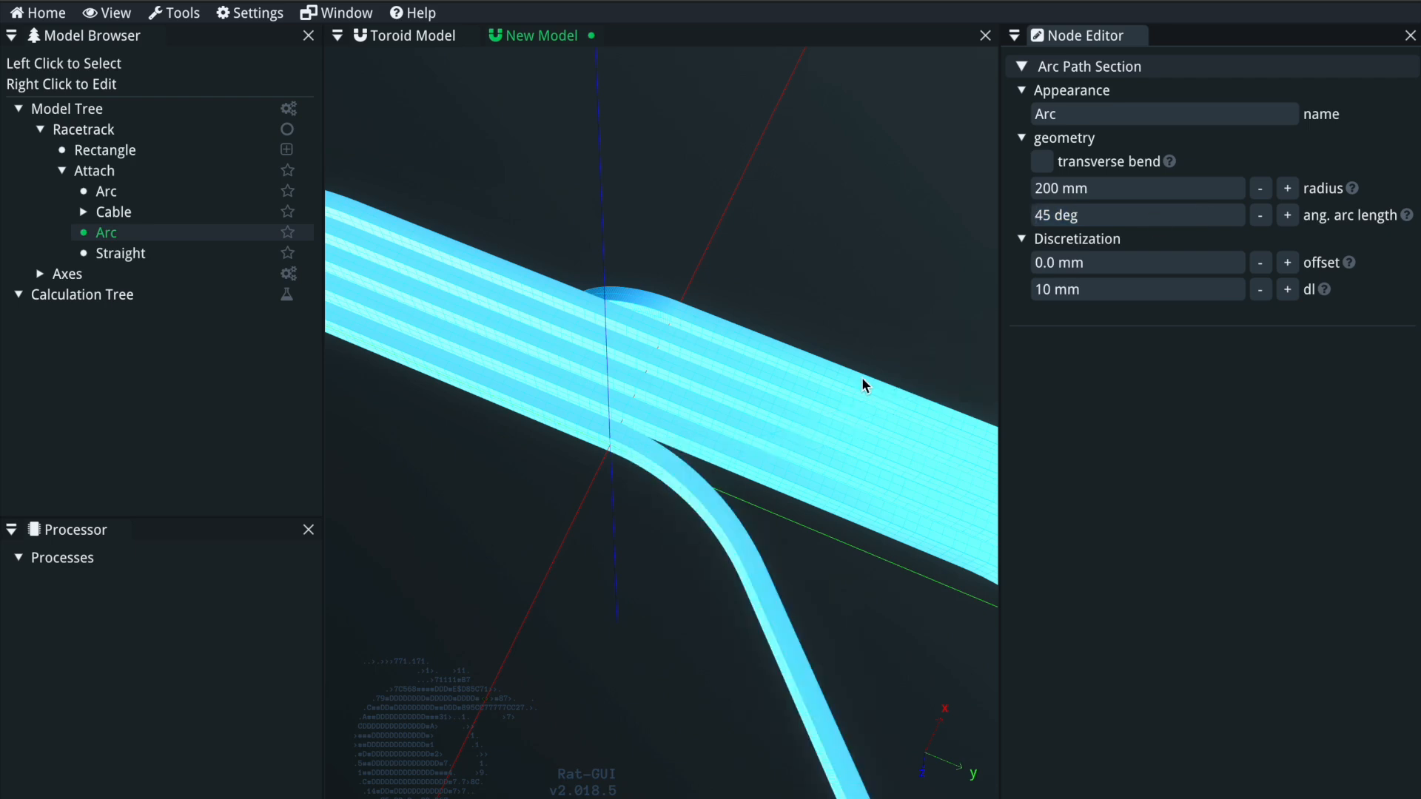
pyautogui.scroll(-5, 856, 380)
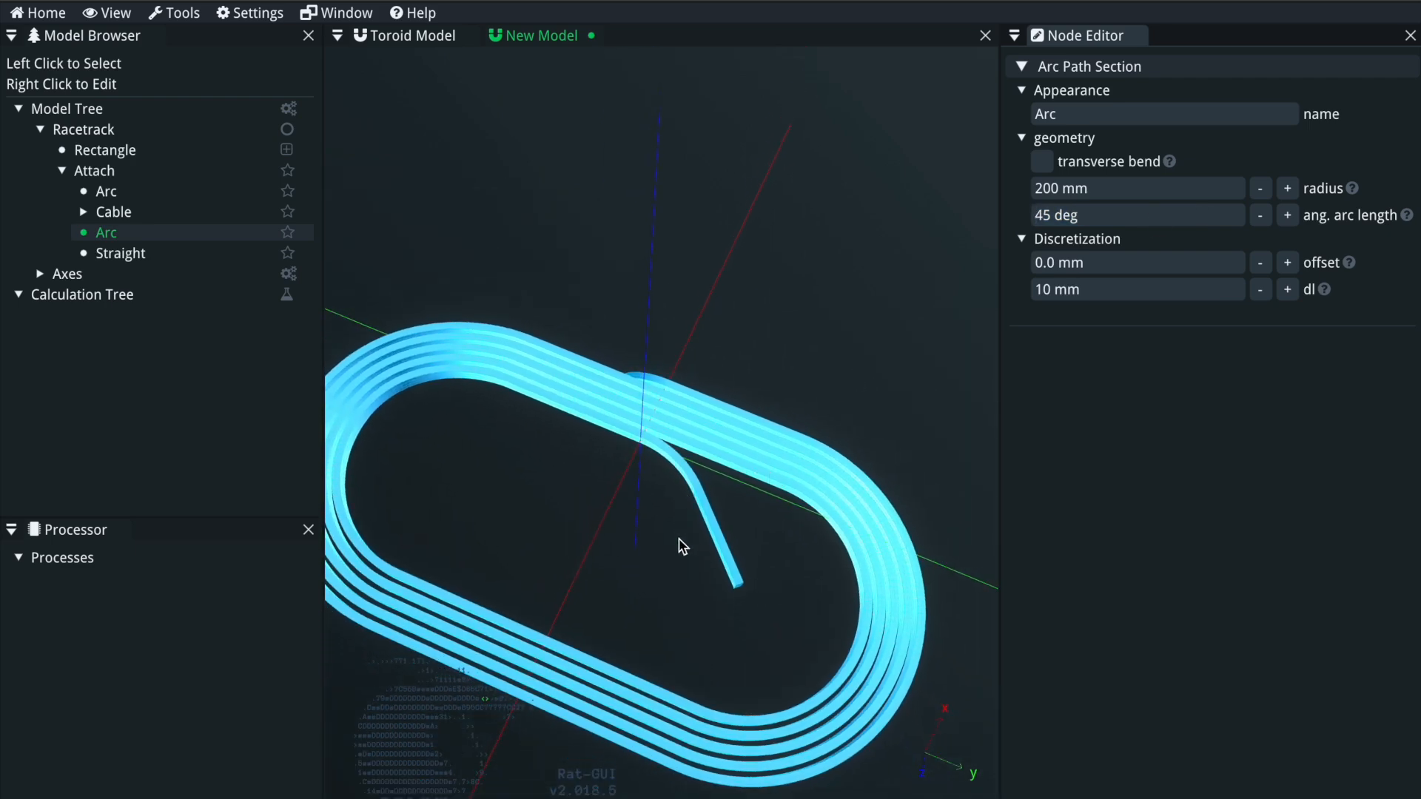
pyautogui.moveTo(678, 530); pyautogui.dragTo(675, 584)
pyautogui.click(1043, 162)
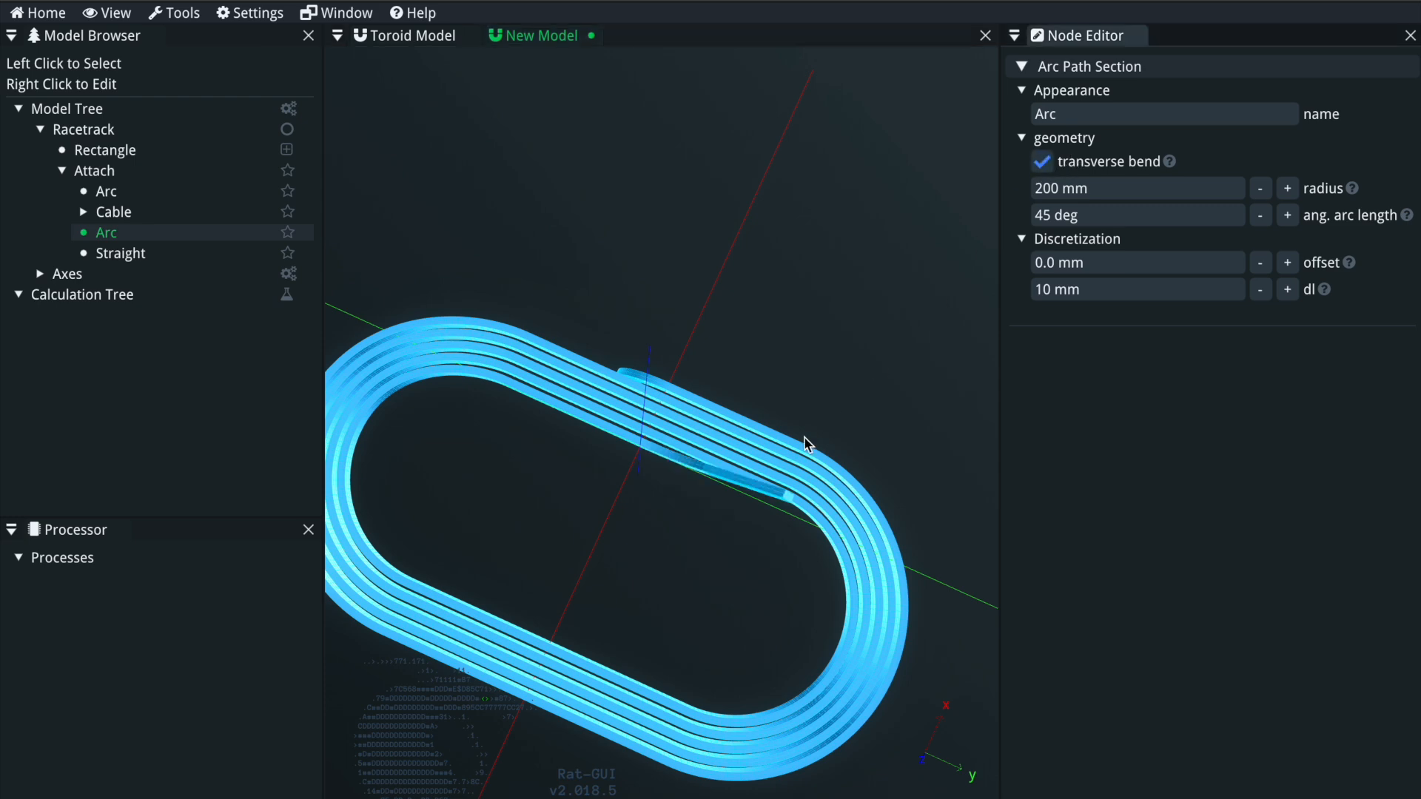